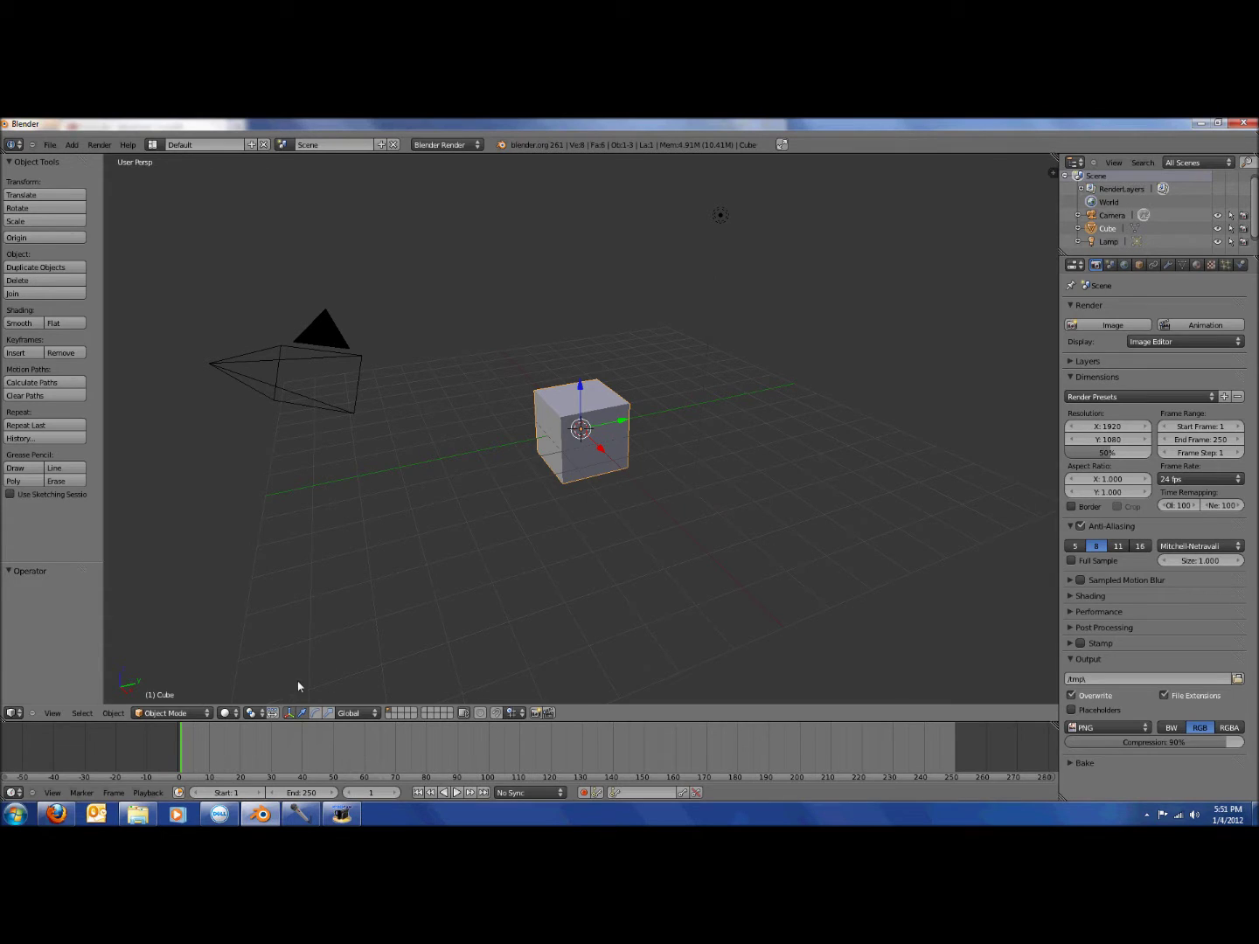
# Browse to the blender-2.58a-windows32 folder inside the Old Desktop folder of the user's files.
pyautogui.click(16, 815)
pyautogui.click(210, 528)
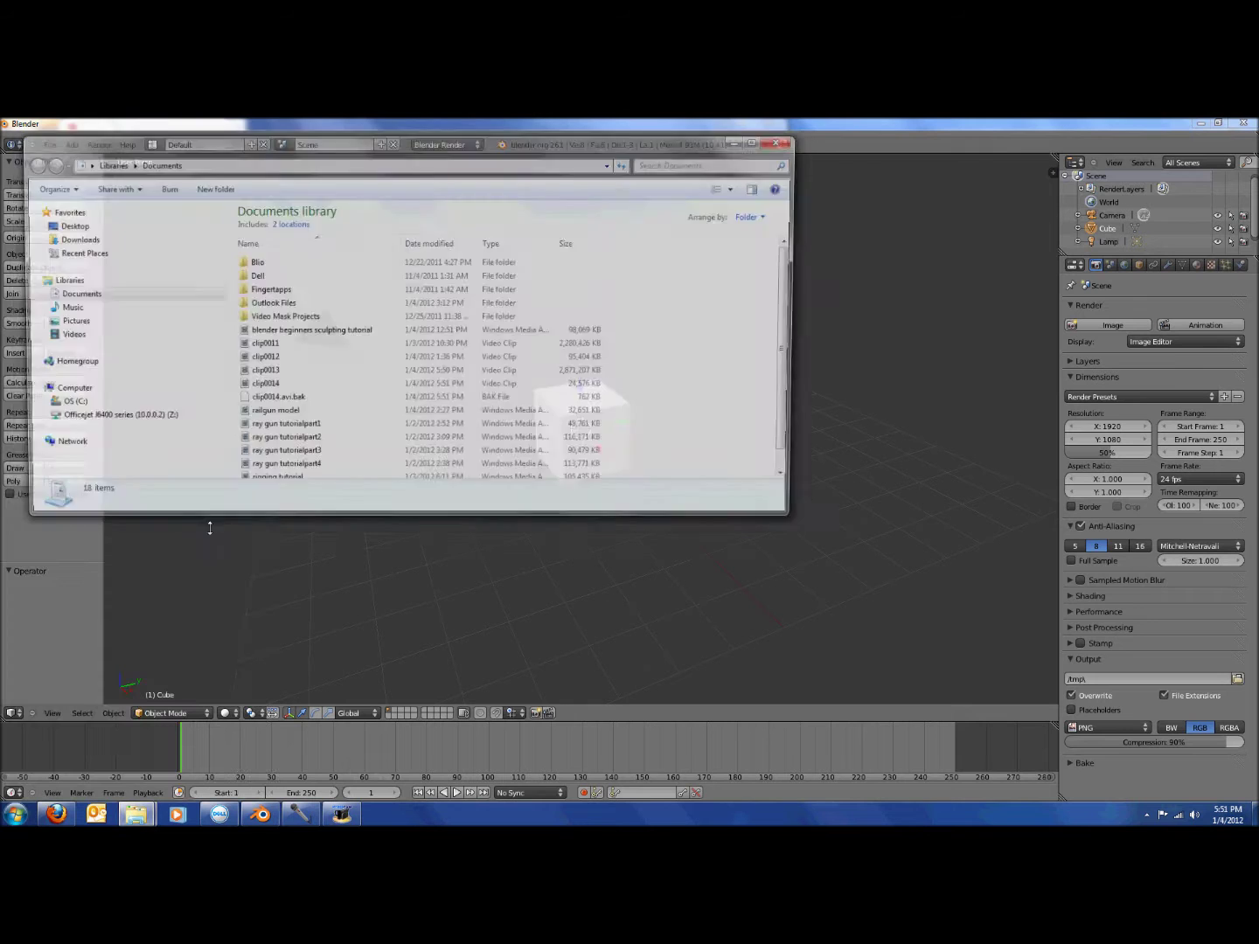
pyautogui.click(103, 225)
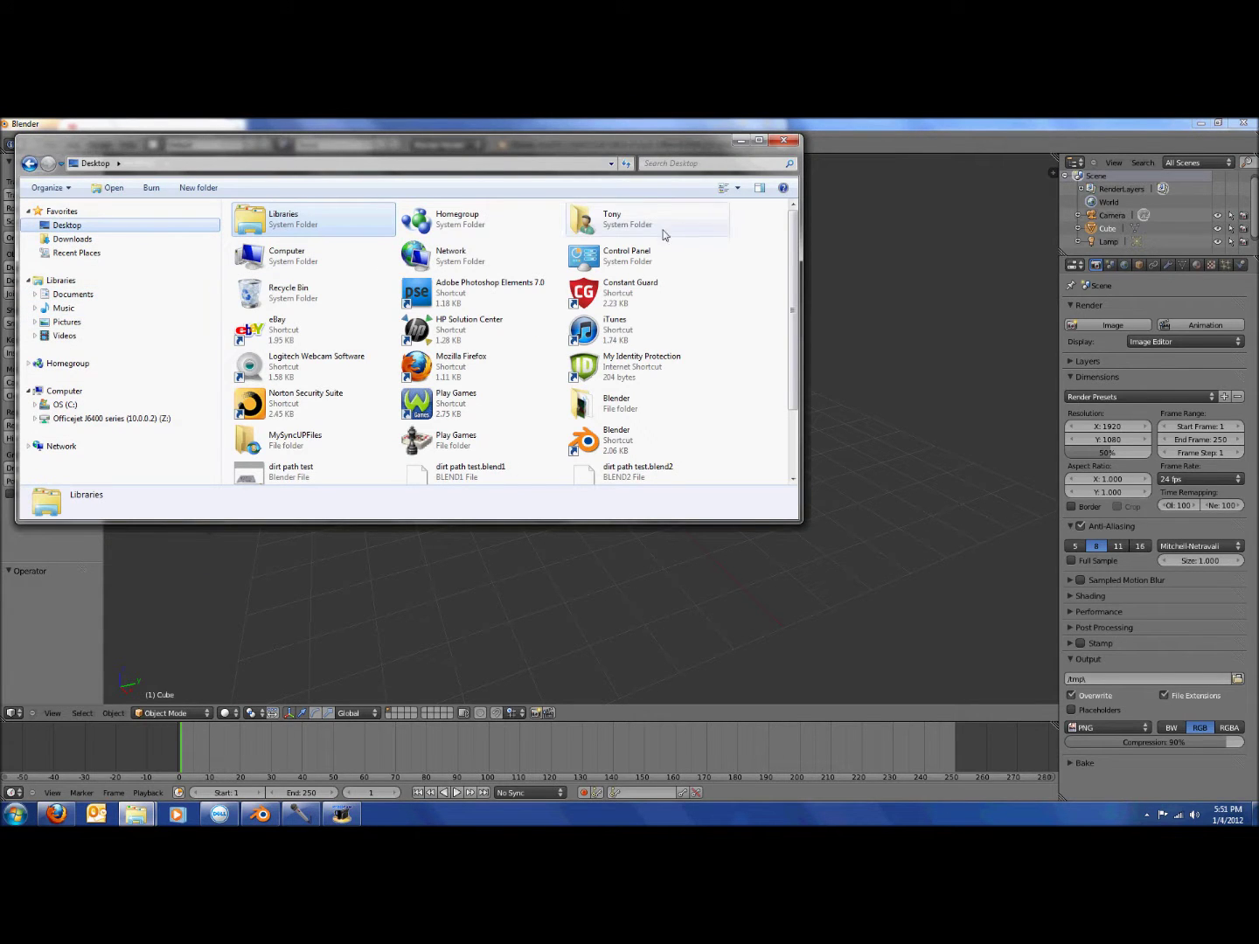
pyautogui.doubleClick(660, 230)
pyautogui.doubleClick(257, 284)
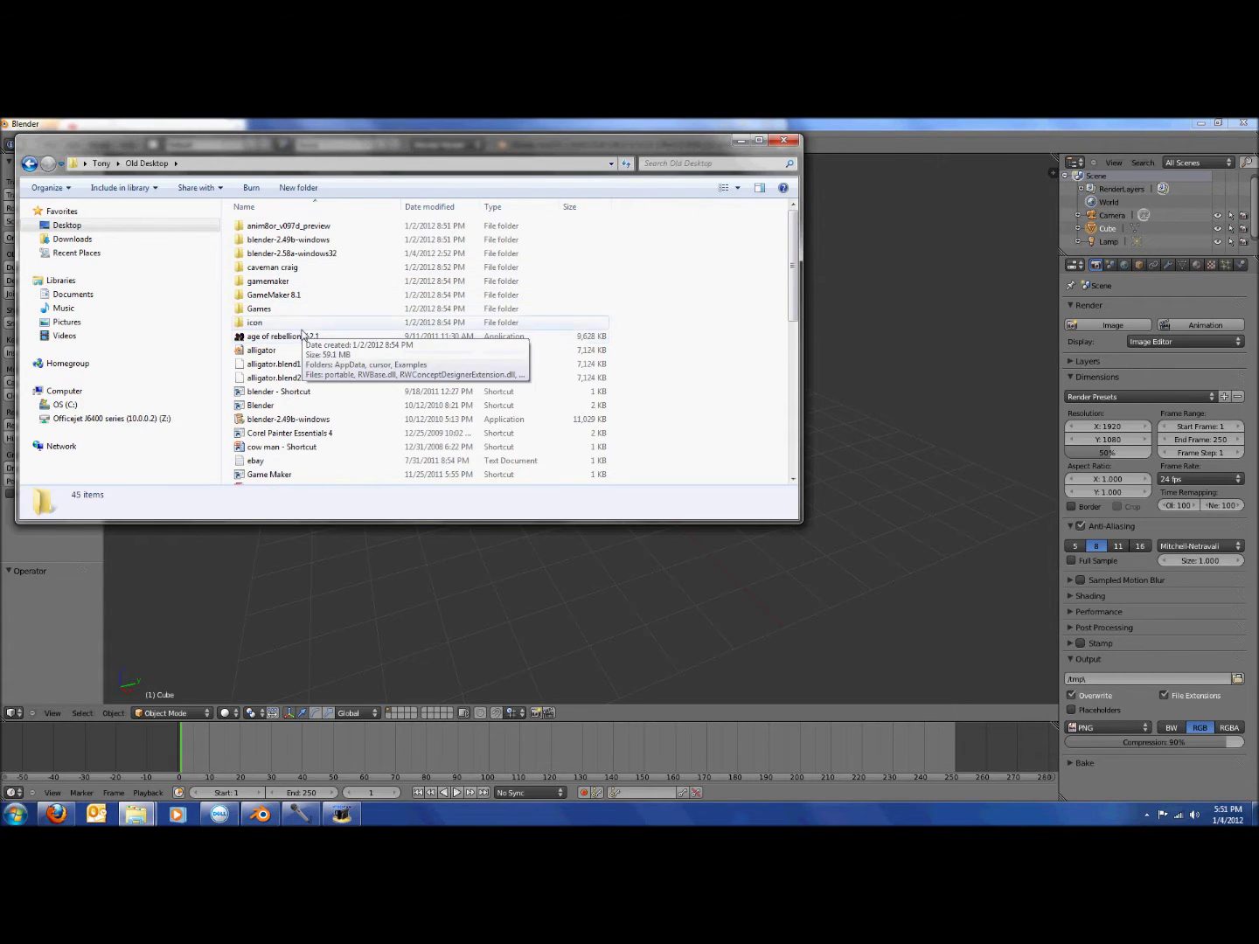
pyautogui.click(306, 256)
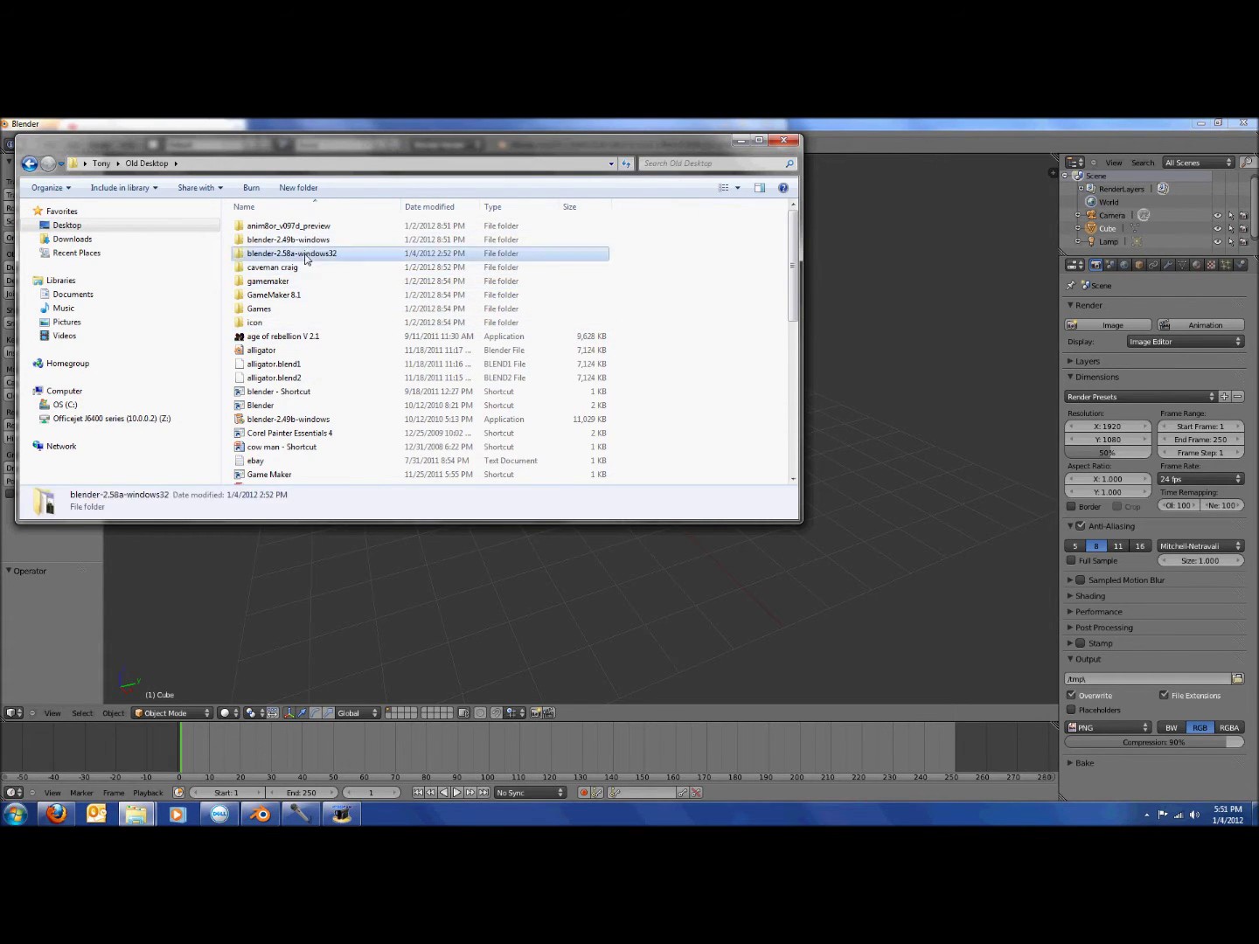
pyautogui.doubleClick(306, 256)
# Find and view the lite_machine_gun1 render at full screen, and close the image viewer and the file window.
pyautogui.scroll(-3, 363, 342)
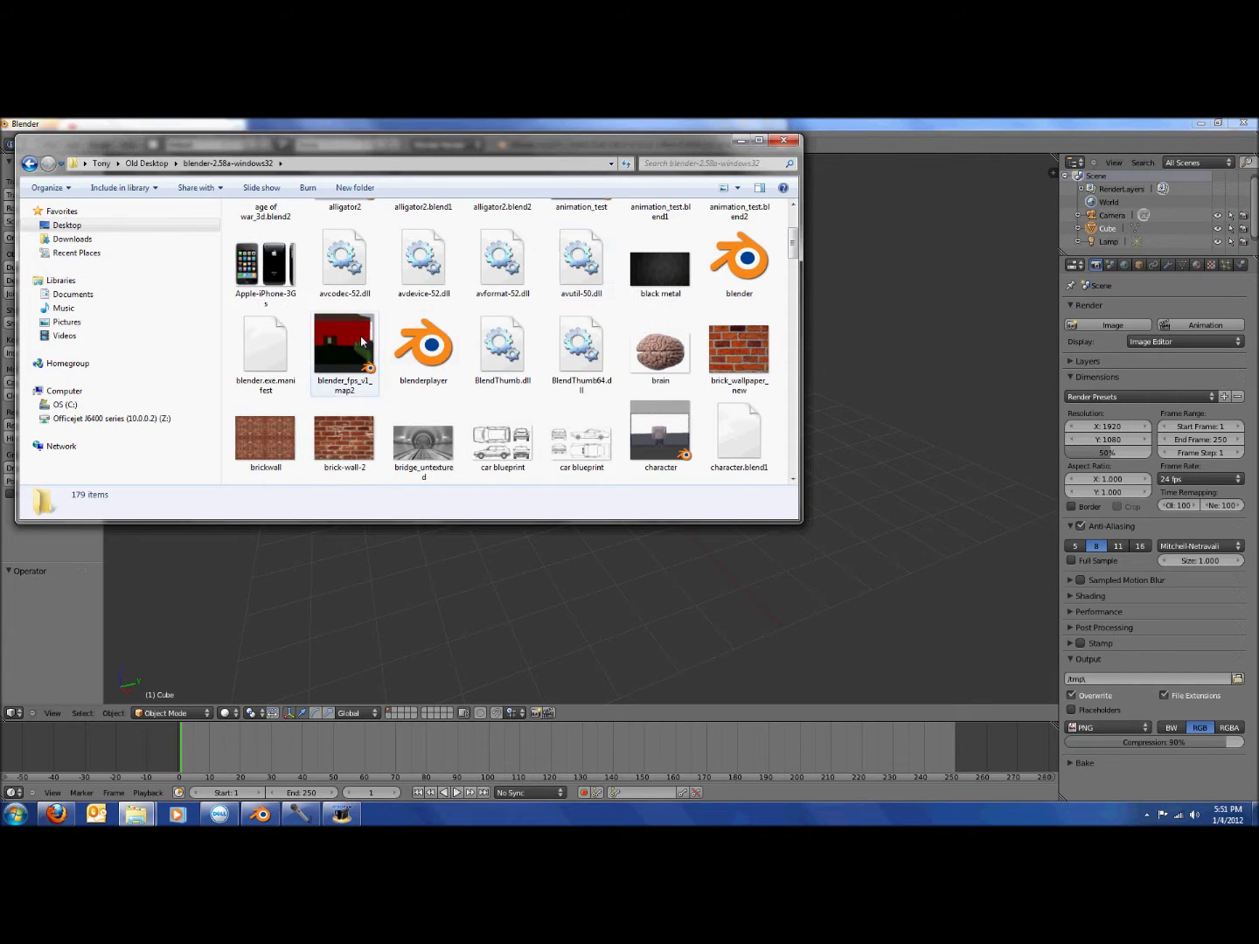
pyautogui.scroll(3, 364, 341)
pyautogui.scroll(-15, 411, 351)
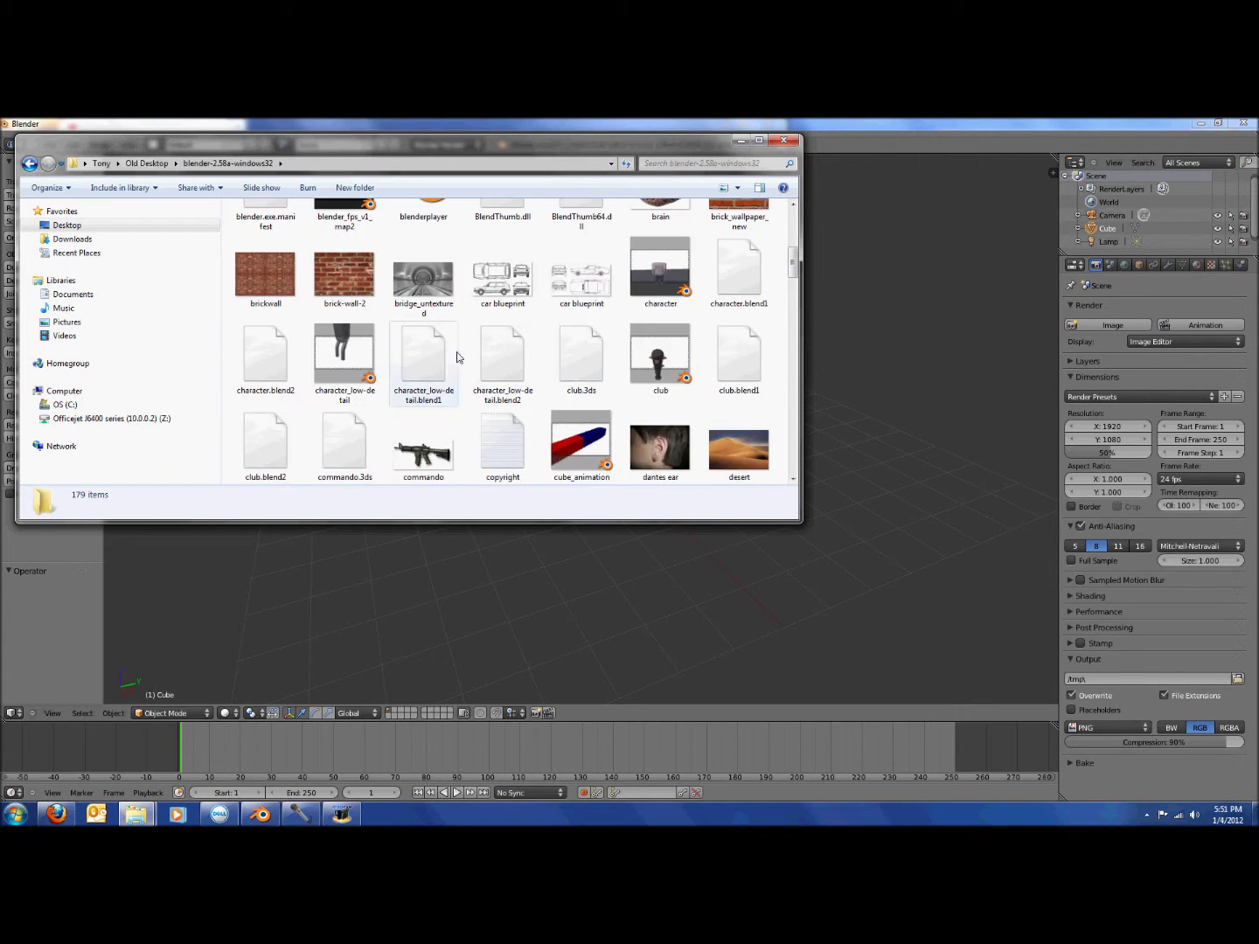
pyautogui.scroll(-3, 419, 342)
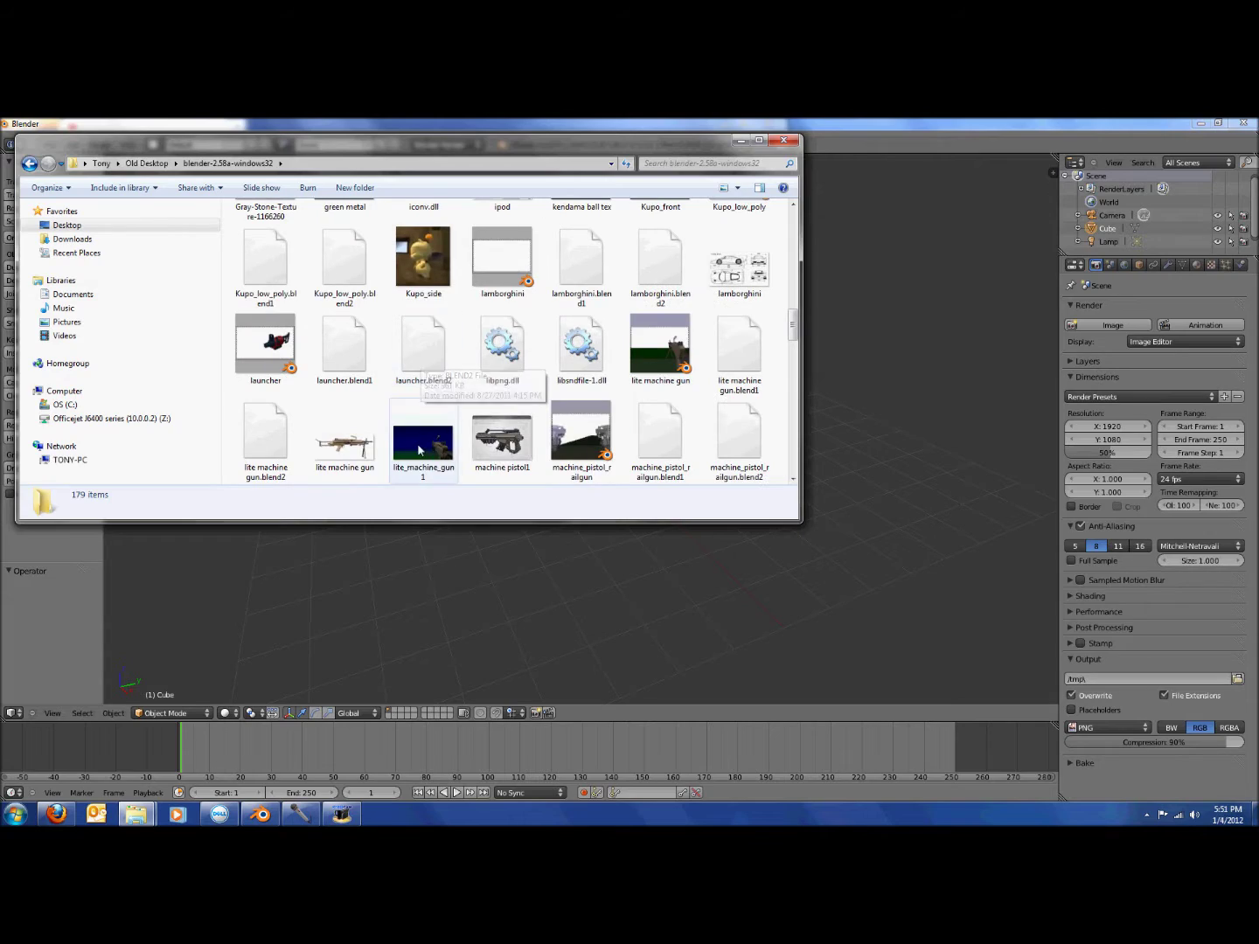
pyautogui.doubleClick(418, 446)
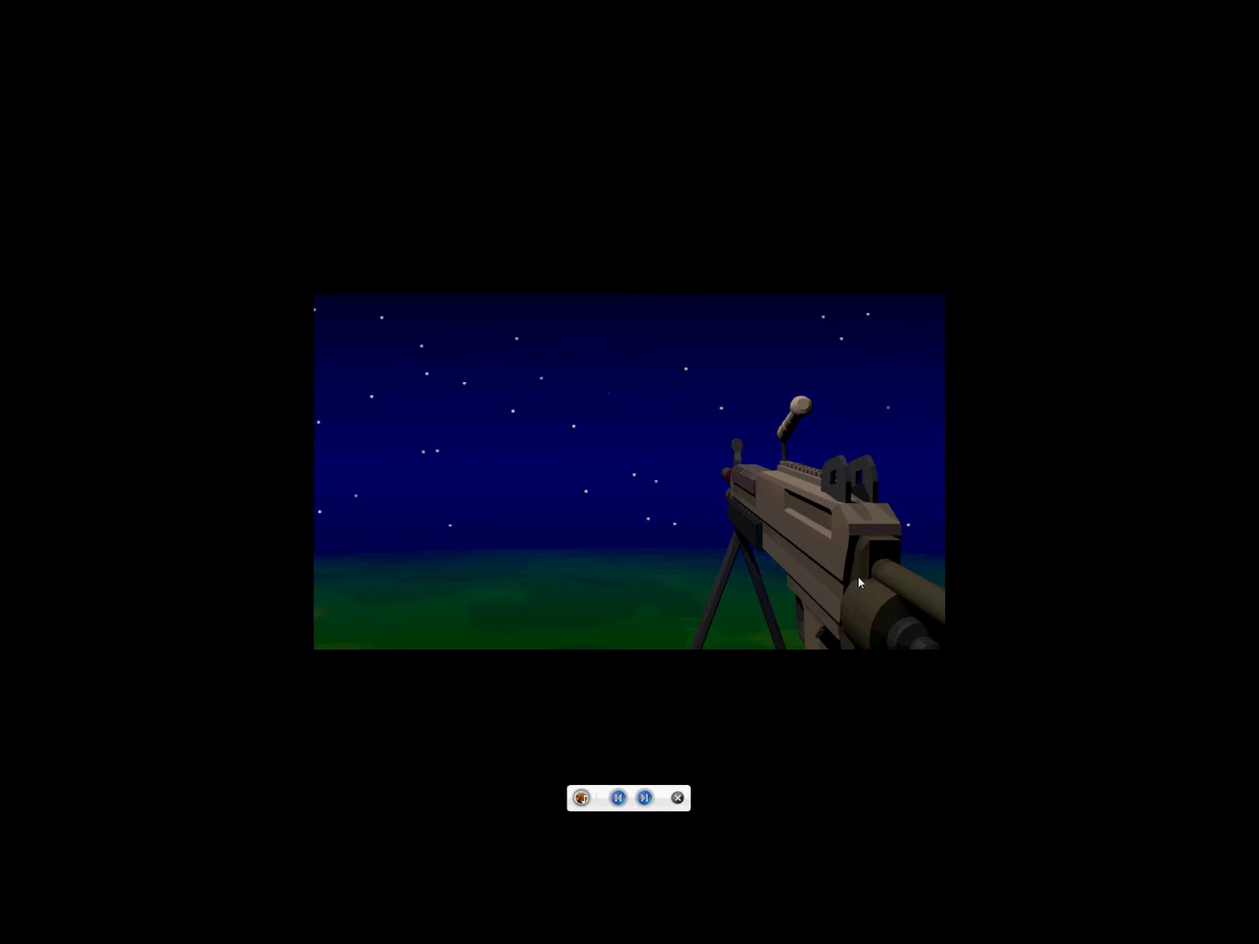
pyautogui.press('Escape')
pyautogui.click(785, 141)
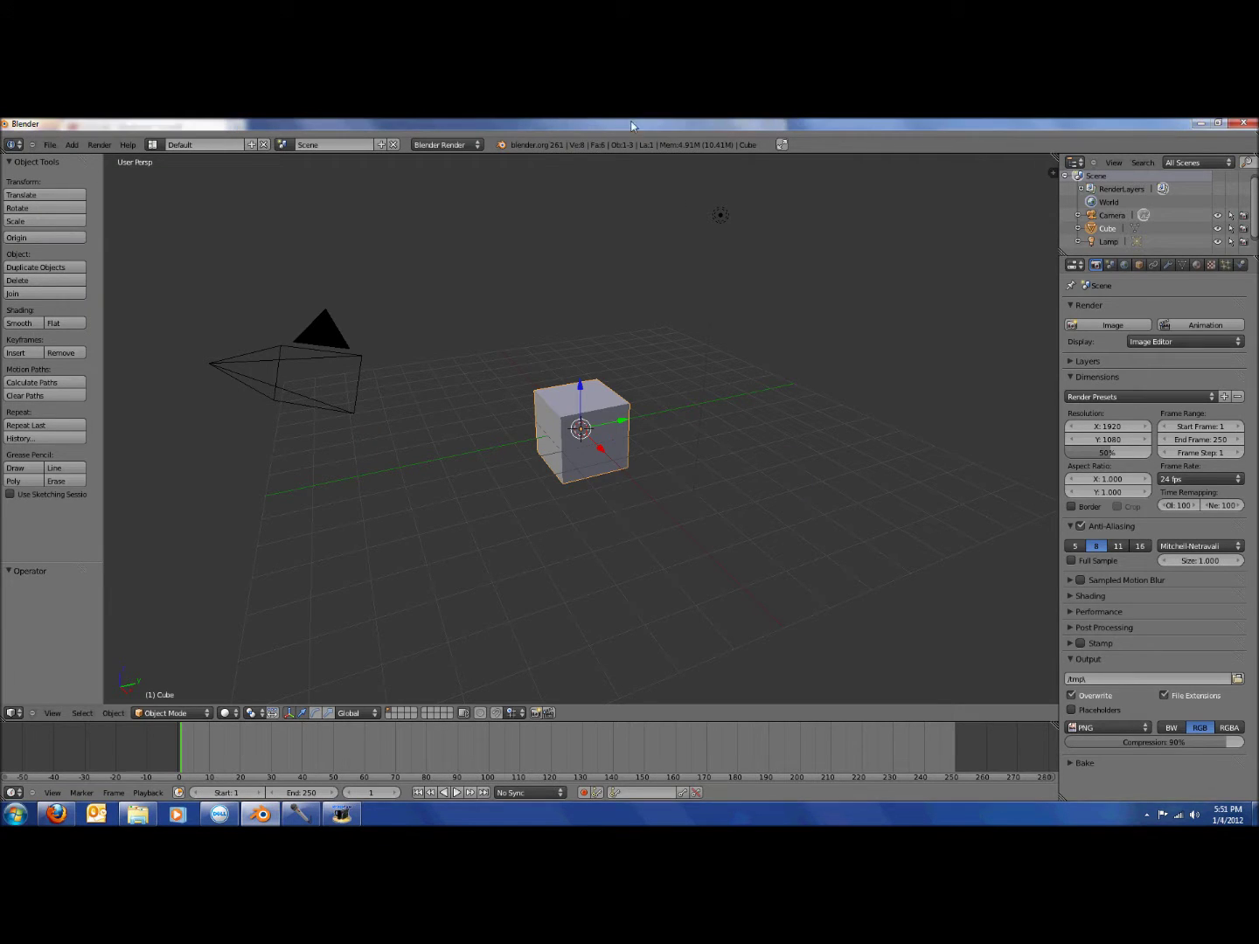
# Set the 3D view to front orthographic and hide the tool shelf.
pyautogui.press('KP_3')
pyautogui.press('KP_1')
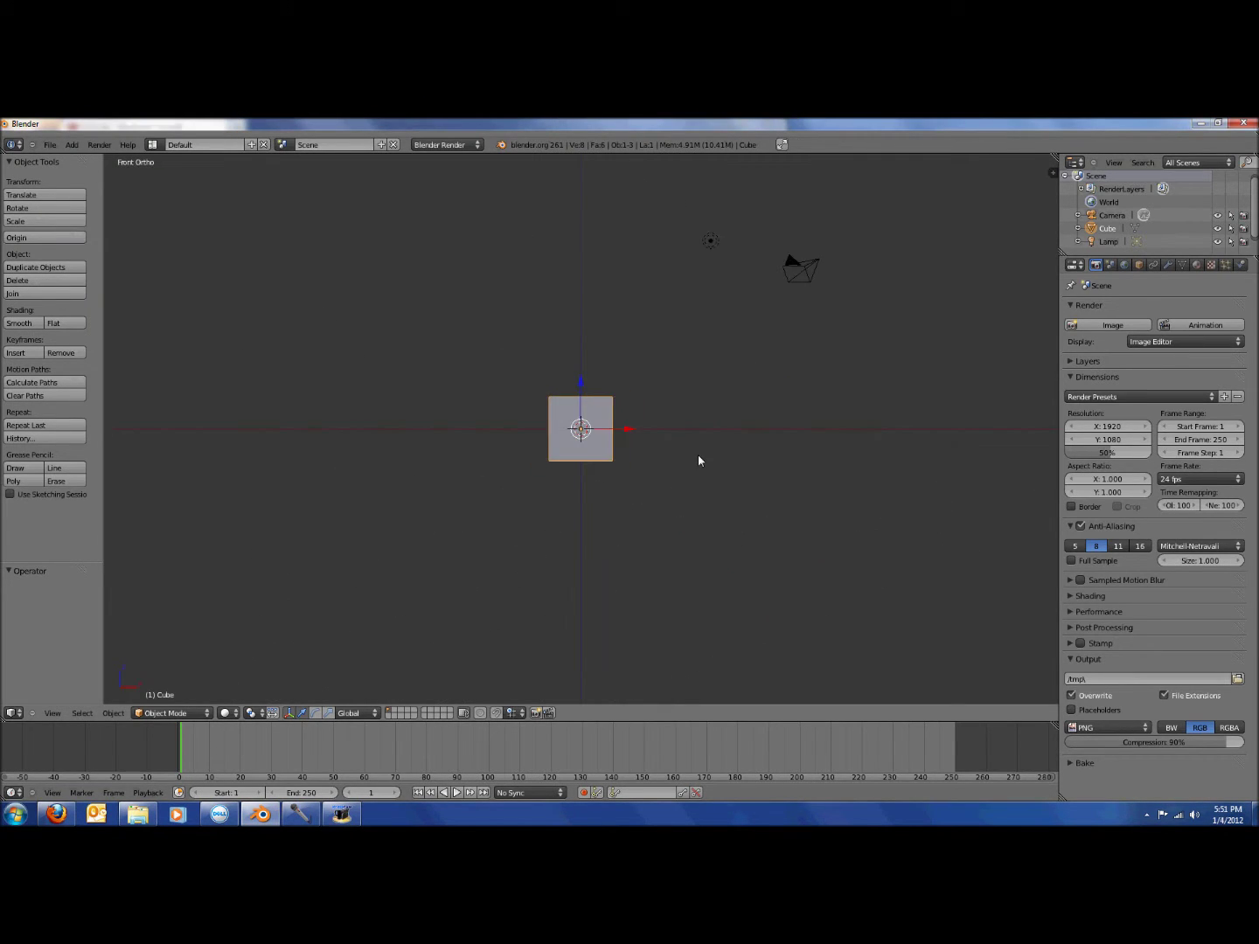
pyautogui.press('KP_5')
pyautogui.press('t')
pyautogui.keyDown('shift'); pyautogui.moveTo(605, 512); pyautogui.dragTo(717, 400, button='middle'); pyautogui.keyUp('shift')
pyautogui.scroll(-4, 731, 396)
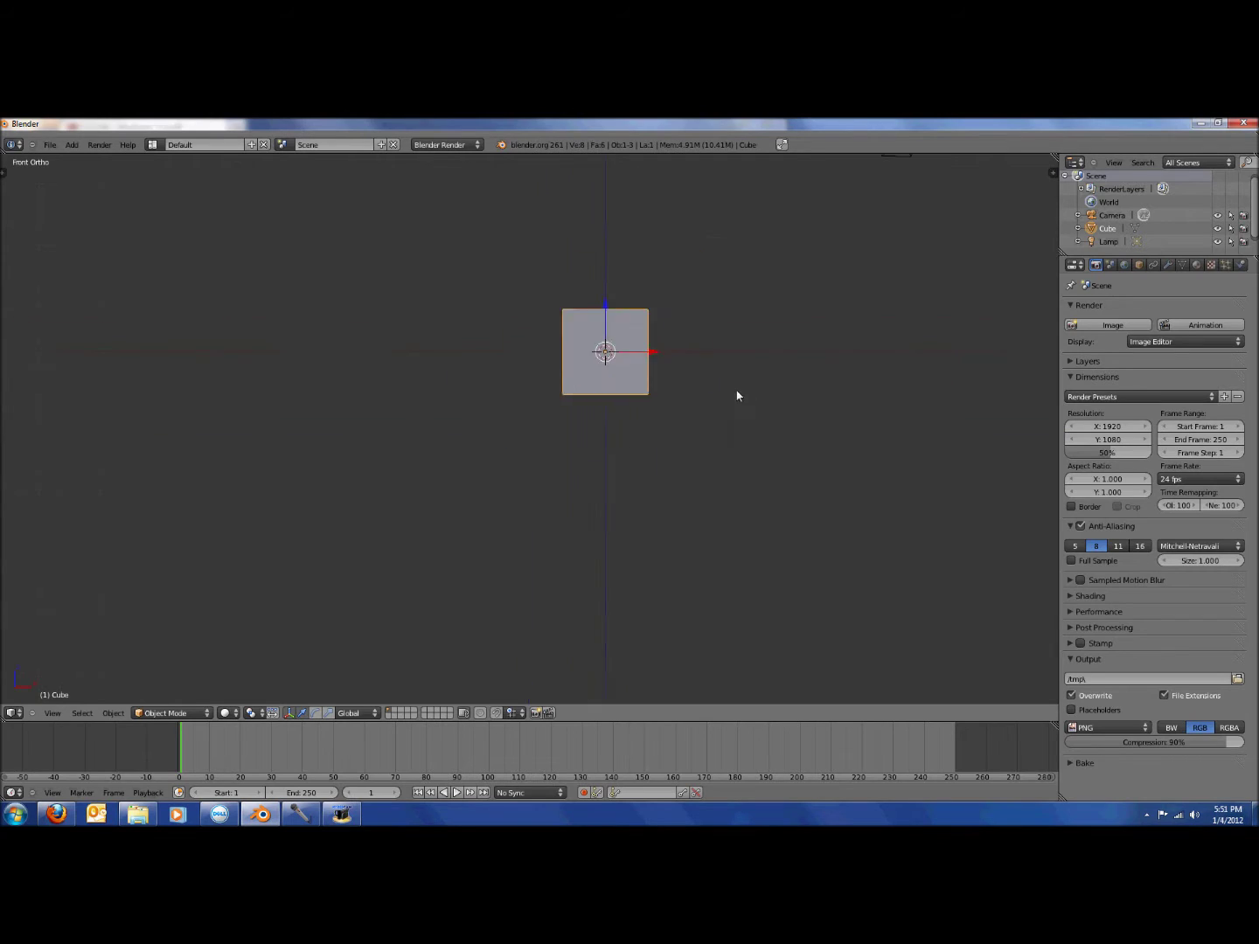
pyautogui.moveTo(580, 380); pyautogui.dragTo(787, 405, button='middle')
pyautogui.press('KP_3')
pyautogui.press('KP_3')
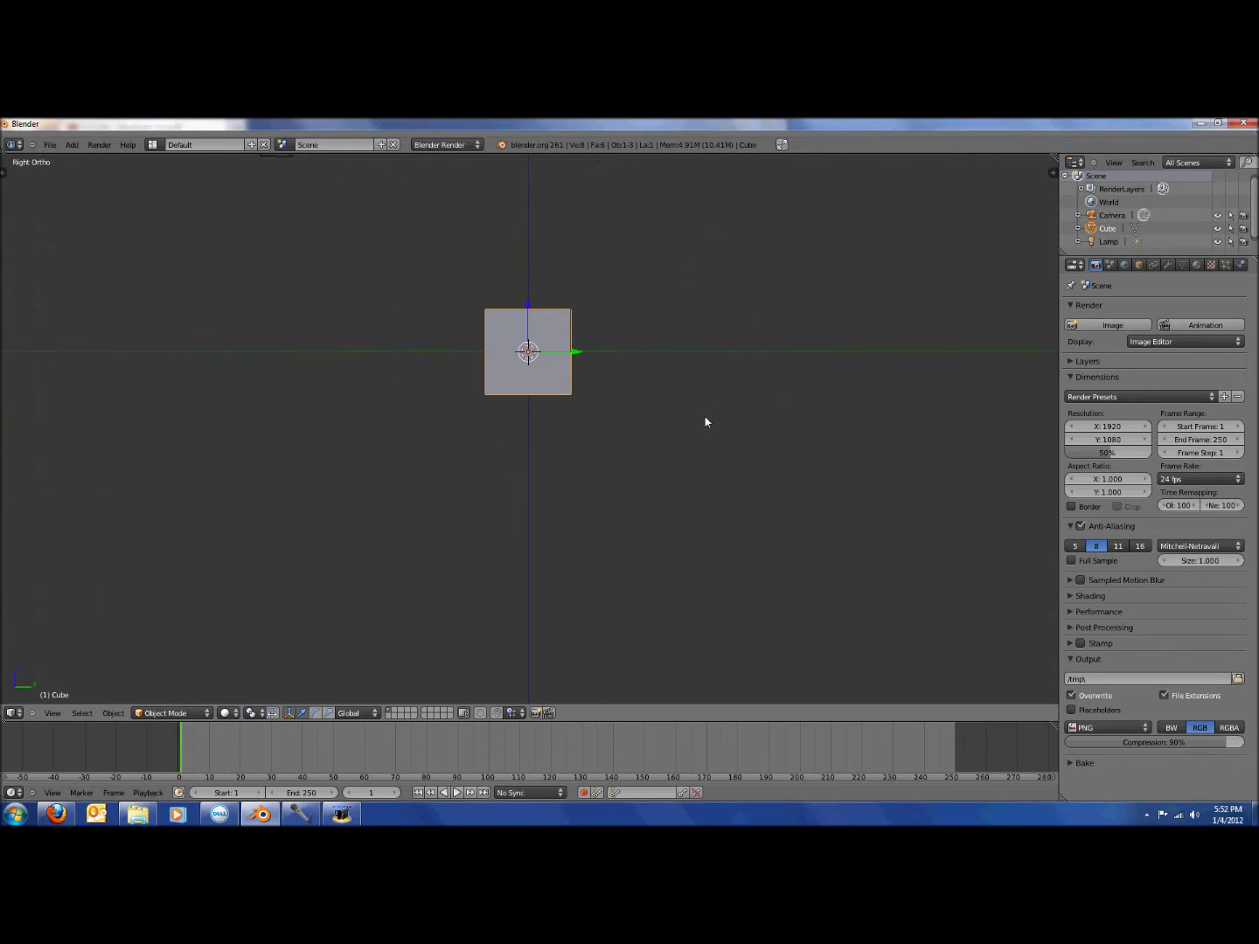
pyautogui.press('KP_1')
pyautogui.keyDown('shift'); pyautogui.moveTo(732, 351); pyautogui.dragTo(697, 468, button='middle'); pyautogui.keyUp('shift')
pyautogui.scroll(1, 697, 479)
pyautogui.keyDown('shift'); pyautogui.moveTo(767, 536); pyautogui.dragTo(730, 437, button='middle'); pyautogui.keyUp('shift')
pyautogui.scroll(2, 731, 436)
pyautogui.scroll(-4, 743, 422)
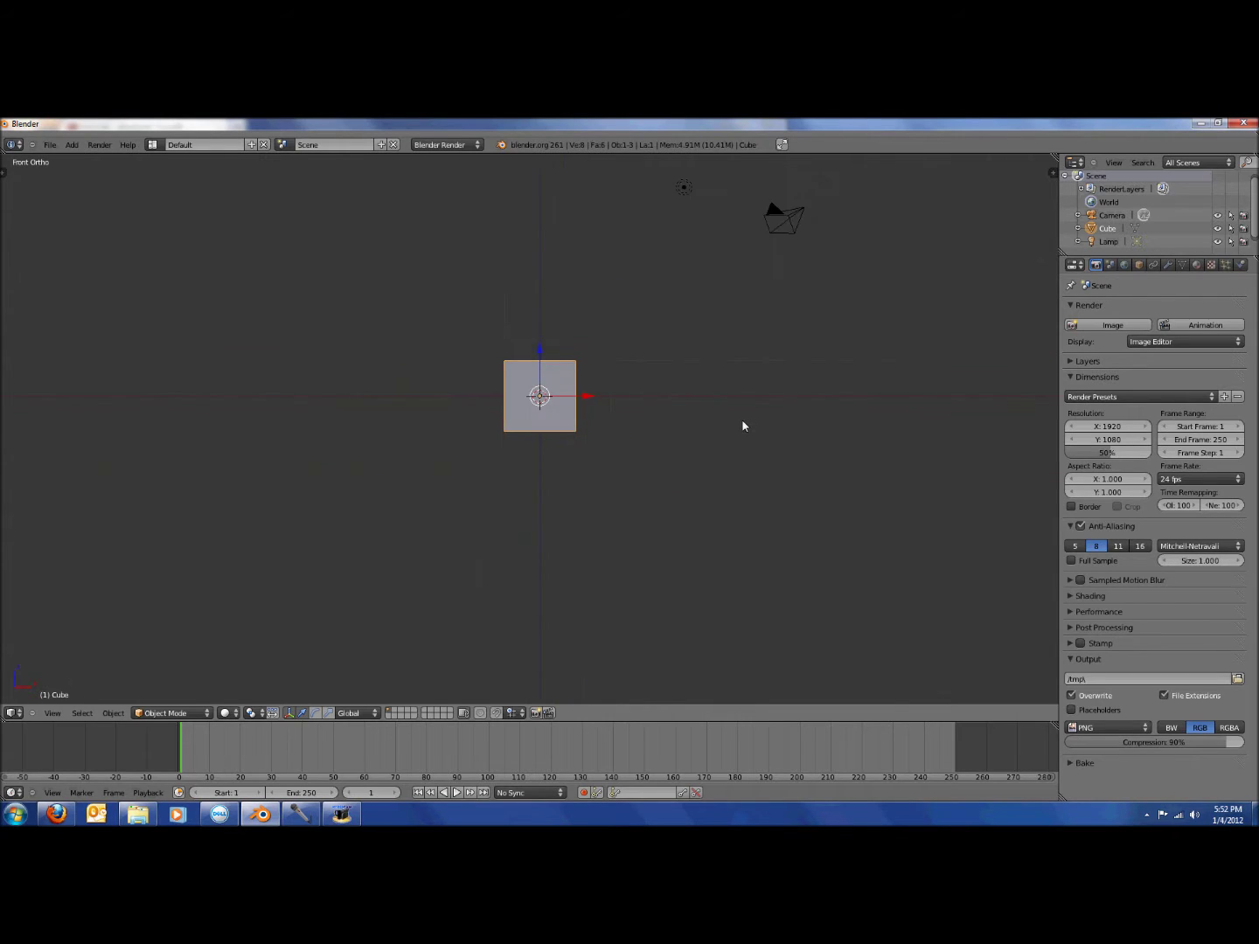
# Delete the default cube while in front orthographic view.
pyautogui.press('KP_3')
pyautogui.press('KP_1')
pyautogui.press('x')
pyautogui.click(745, 428)
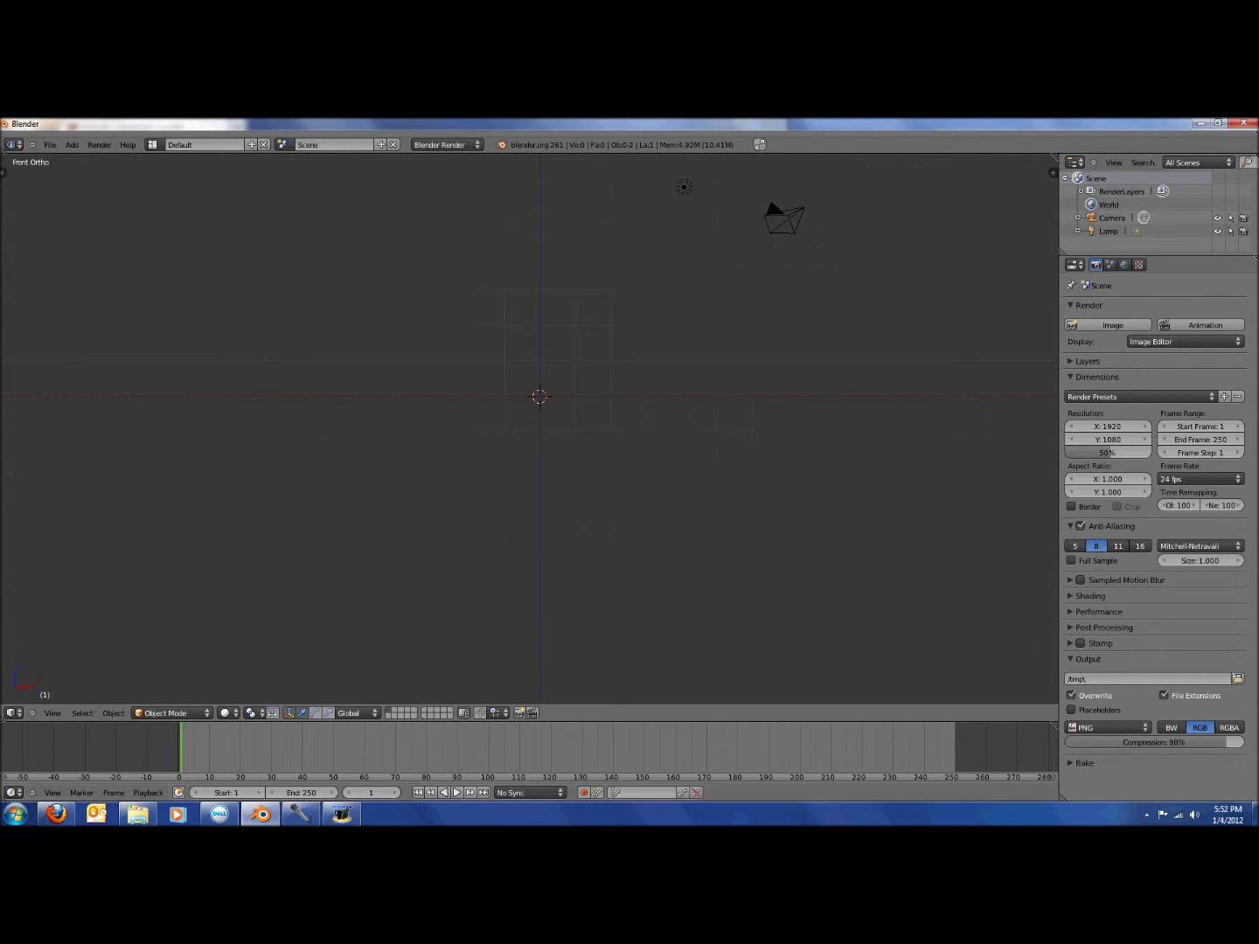
# Switch to Firefox and search Google Images for "lite machine gun".
pyautogui.click(58, 815)
pyautogui.click(237, 126)
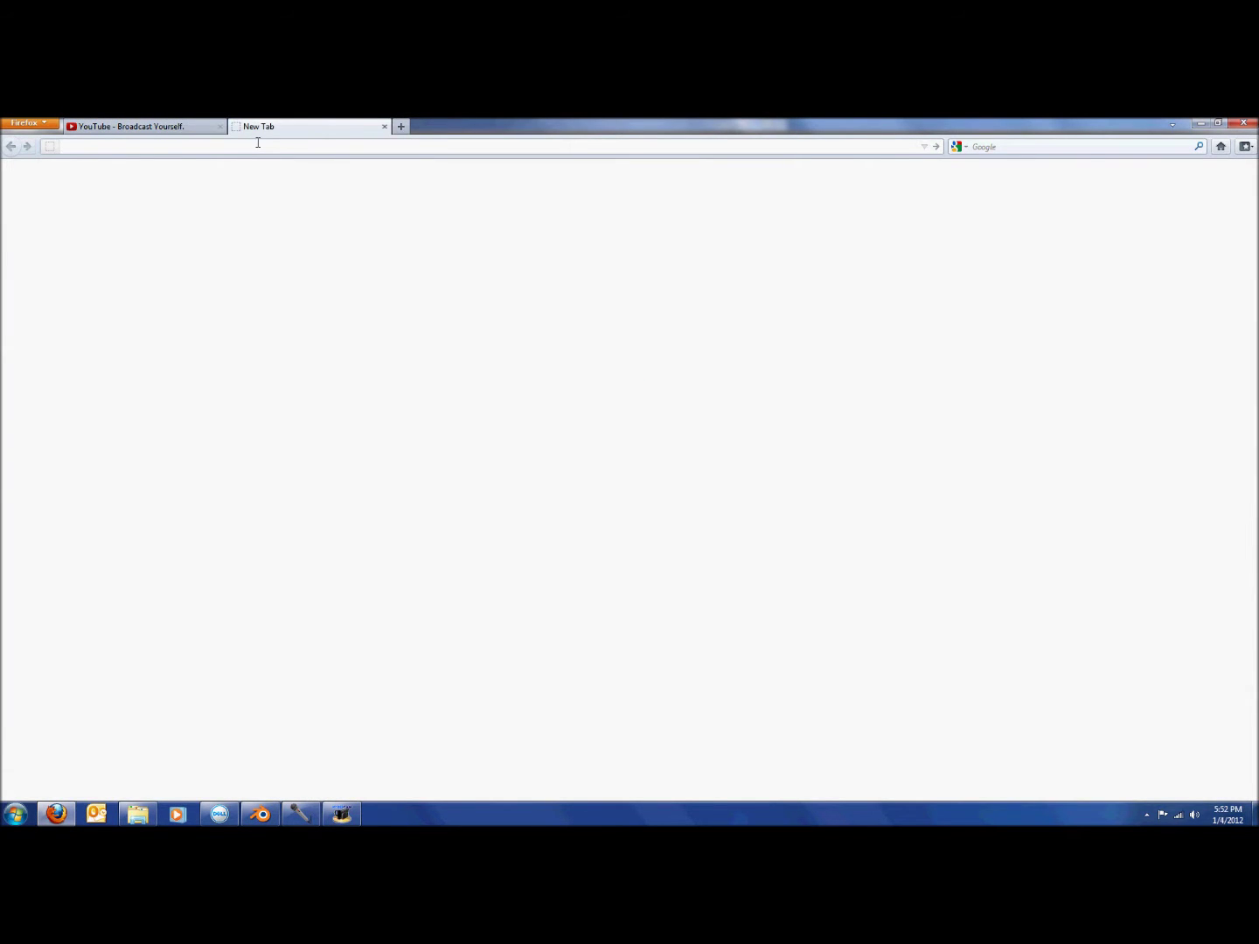
pyautogui.write('goo')
pyautogui.press('Down')
pyautogui.press('Return')
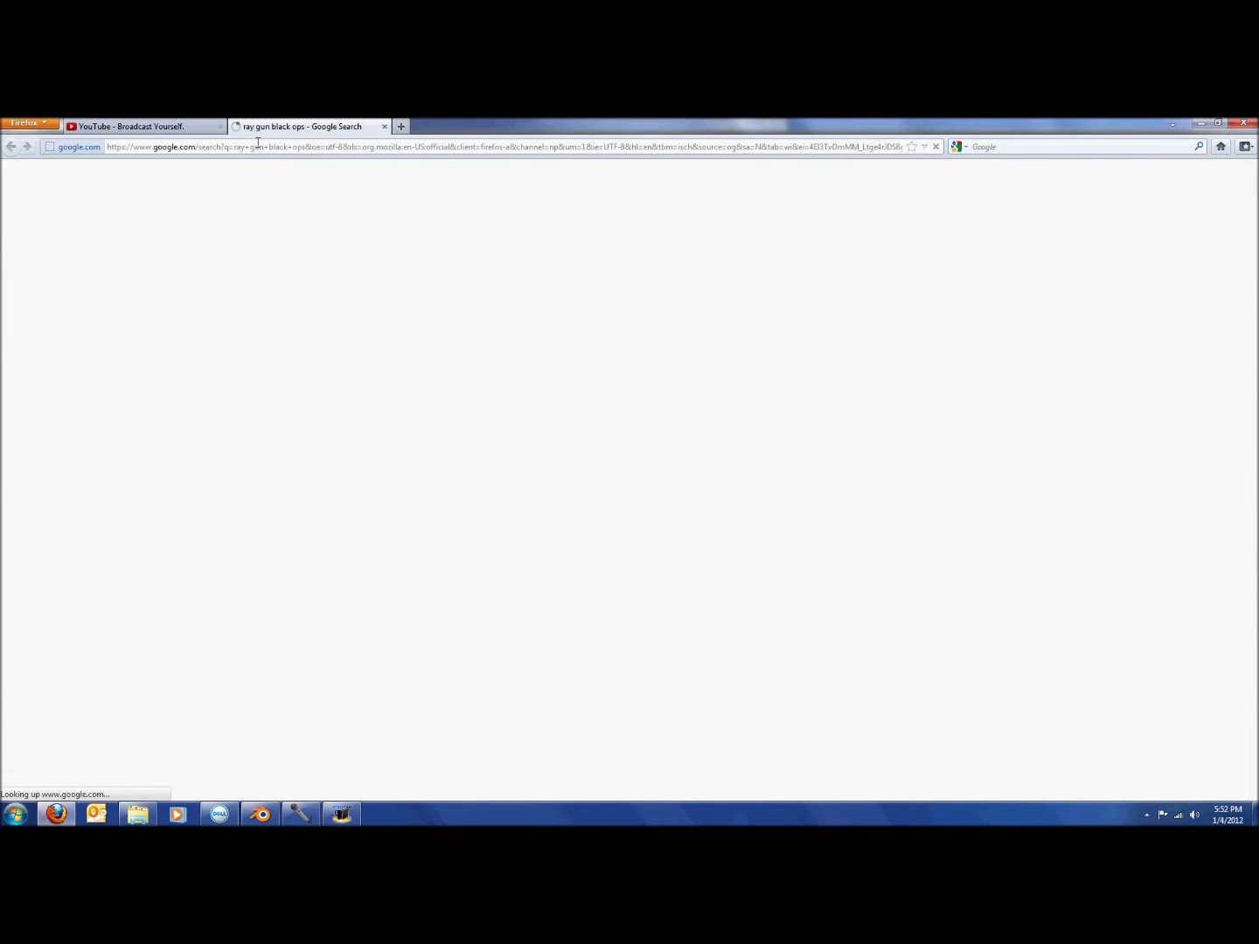
pyautogui.tripleClick(267, 200)
pyautogui.write('lite ')
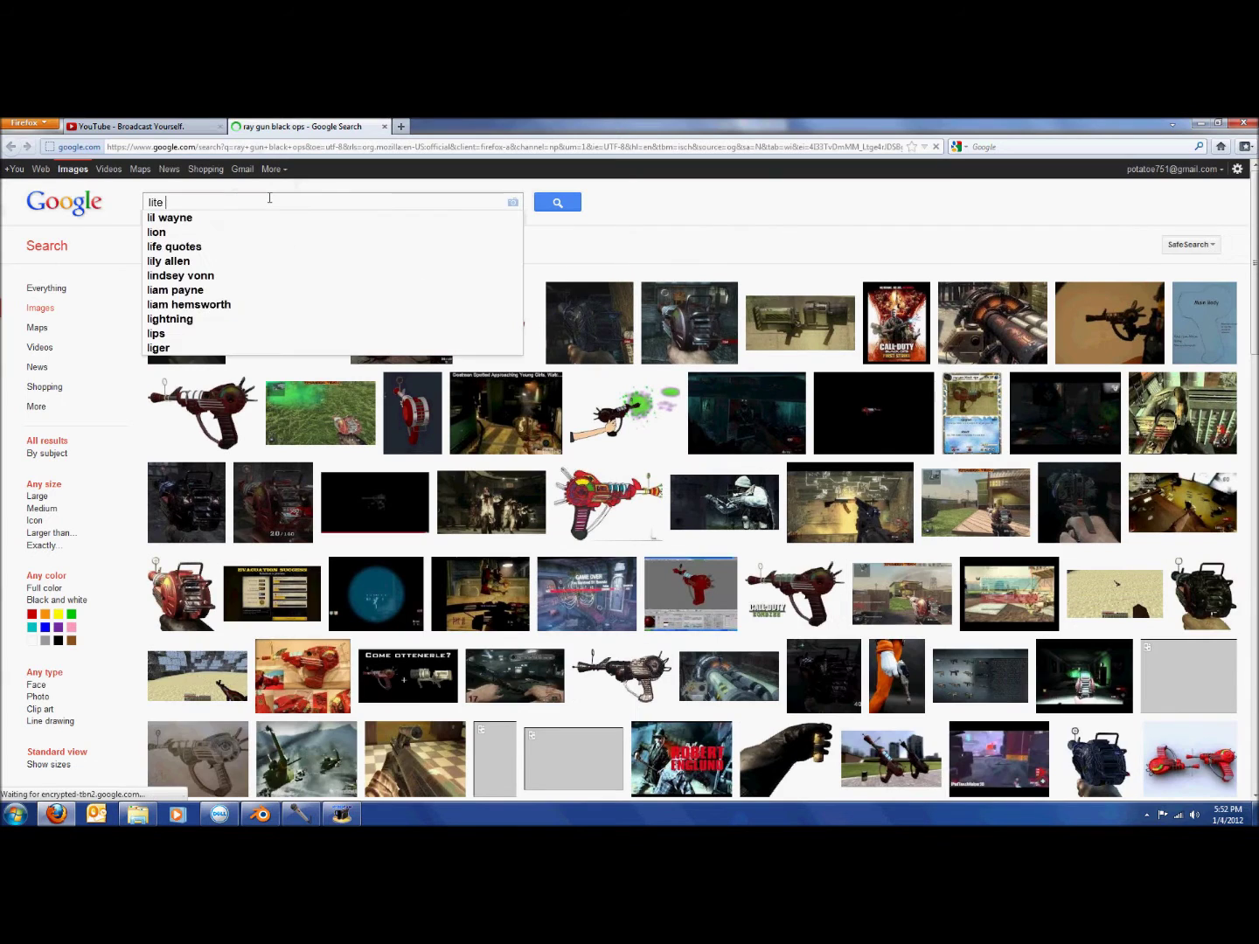
pyautogui.write('machine gun')
pyautogui.press('Return')
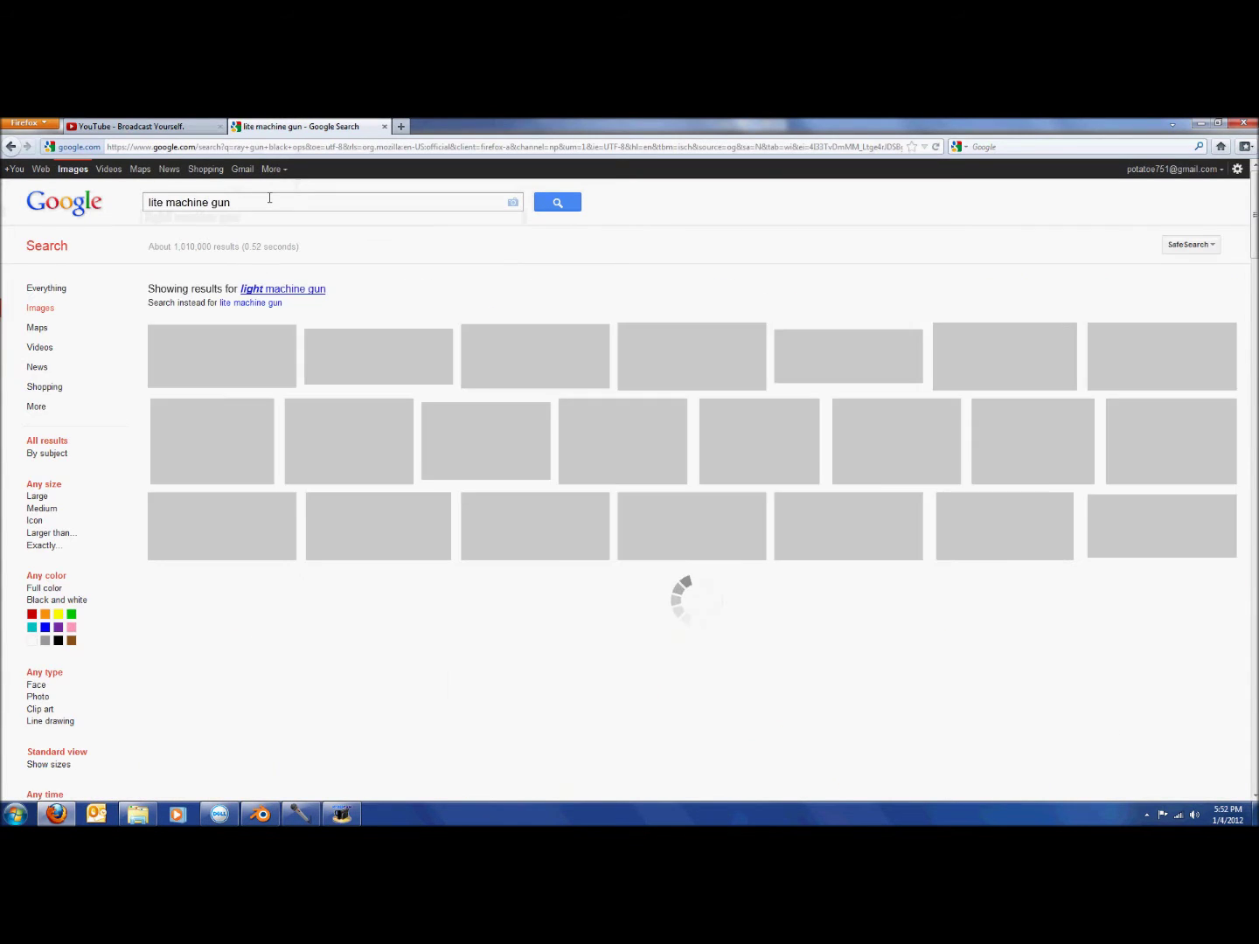
# View the FN-MINIMI-Light-Machine-Gun.jpg search result and its image options, and close the browser tab.
pyautogui.moveTo(242, 360)
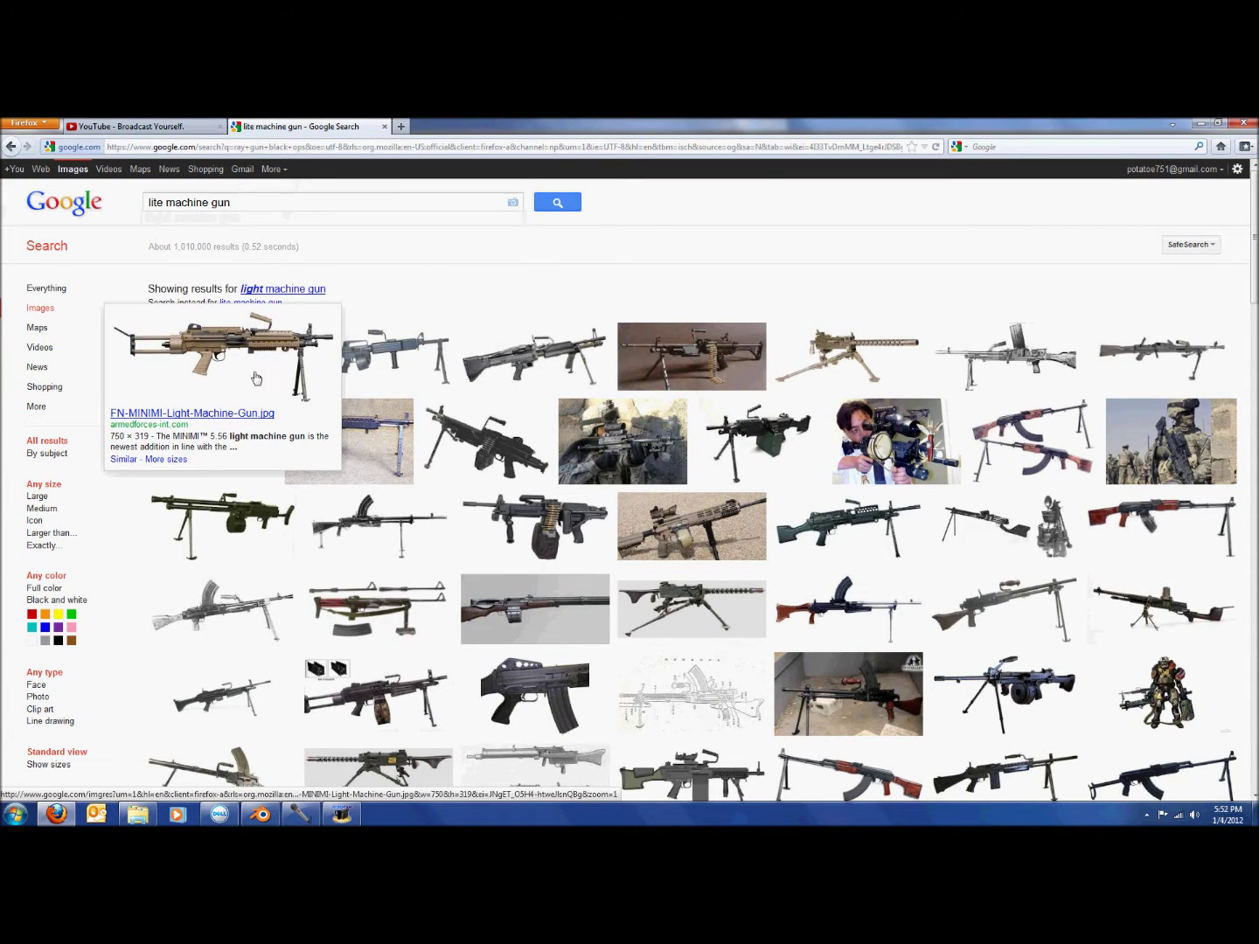
pyautogui.click(235, 387)
pyautogui.rightClick(590, 468)
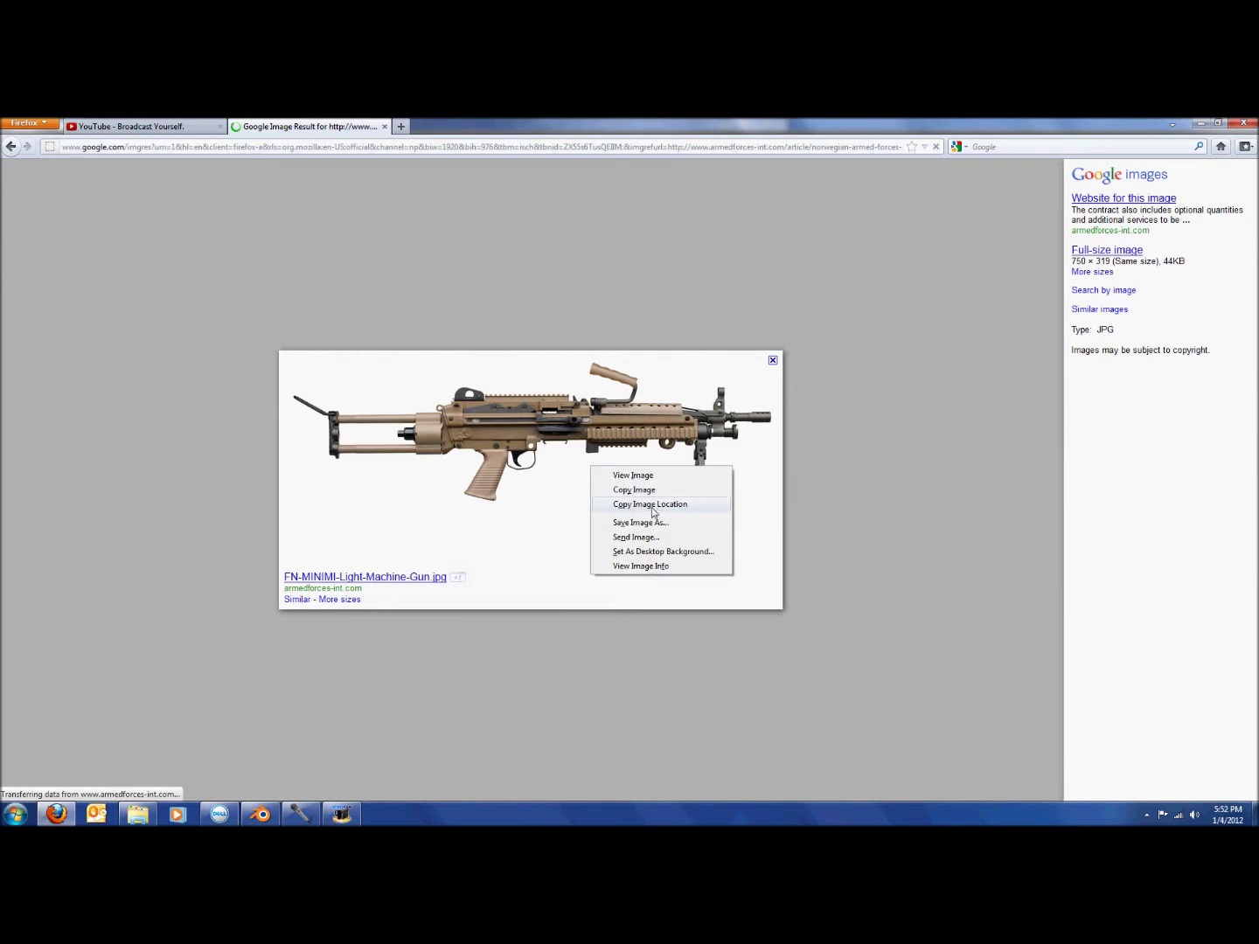
pyautogui.click(562, 451)
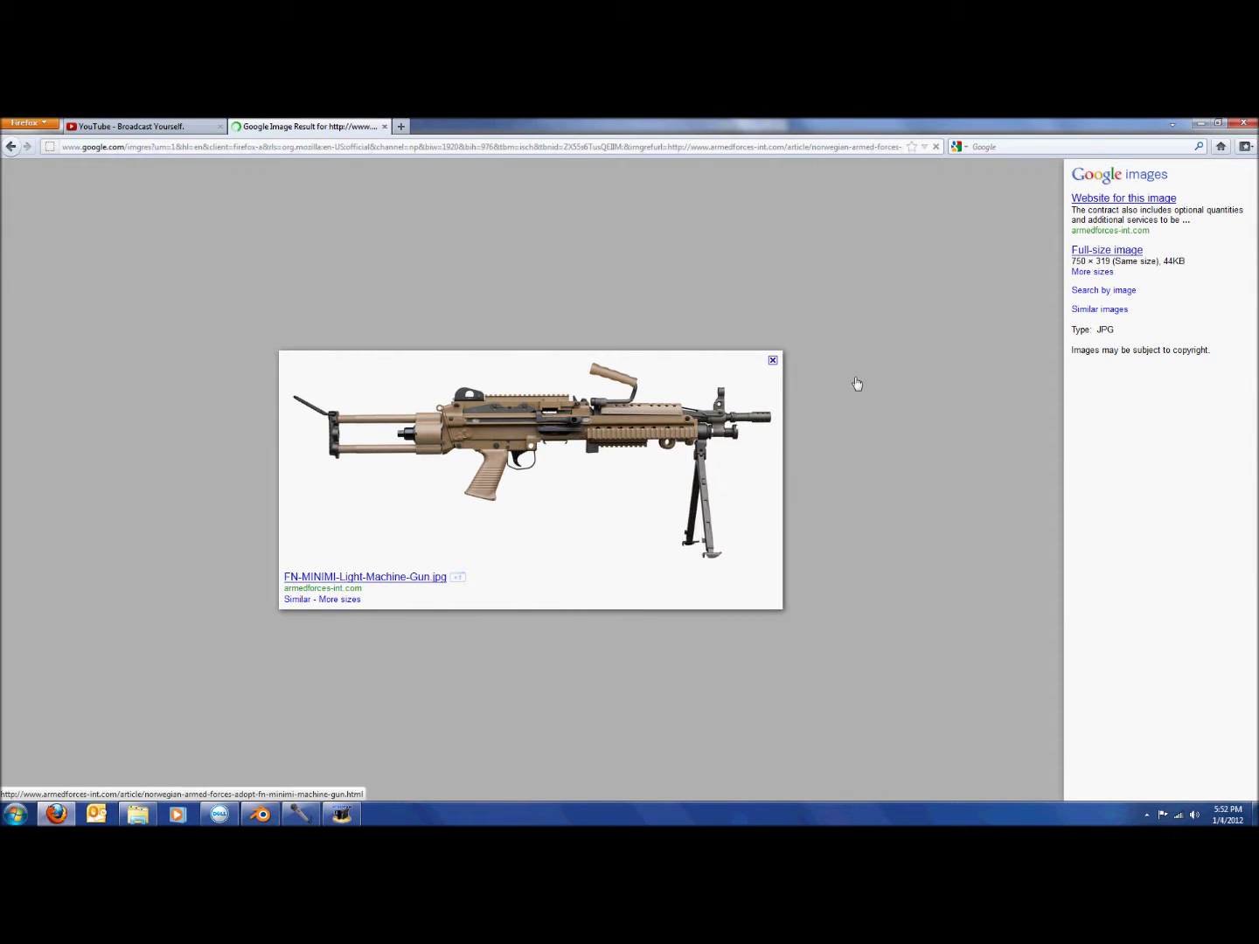
pyautogui.click(773, 363)
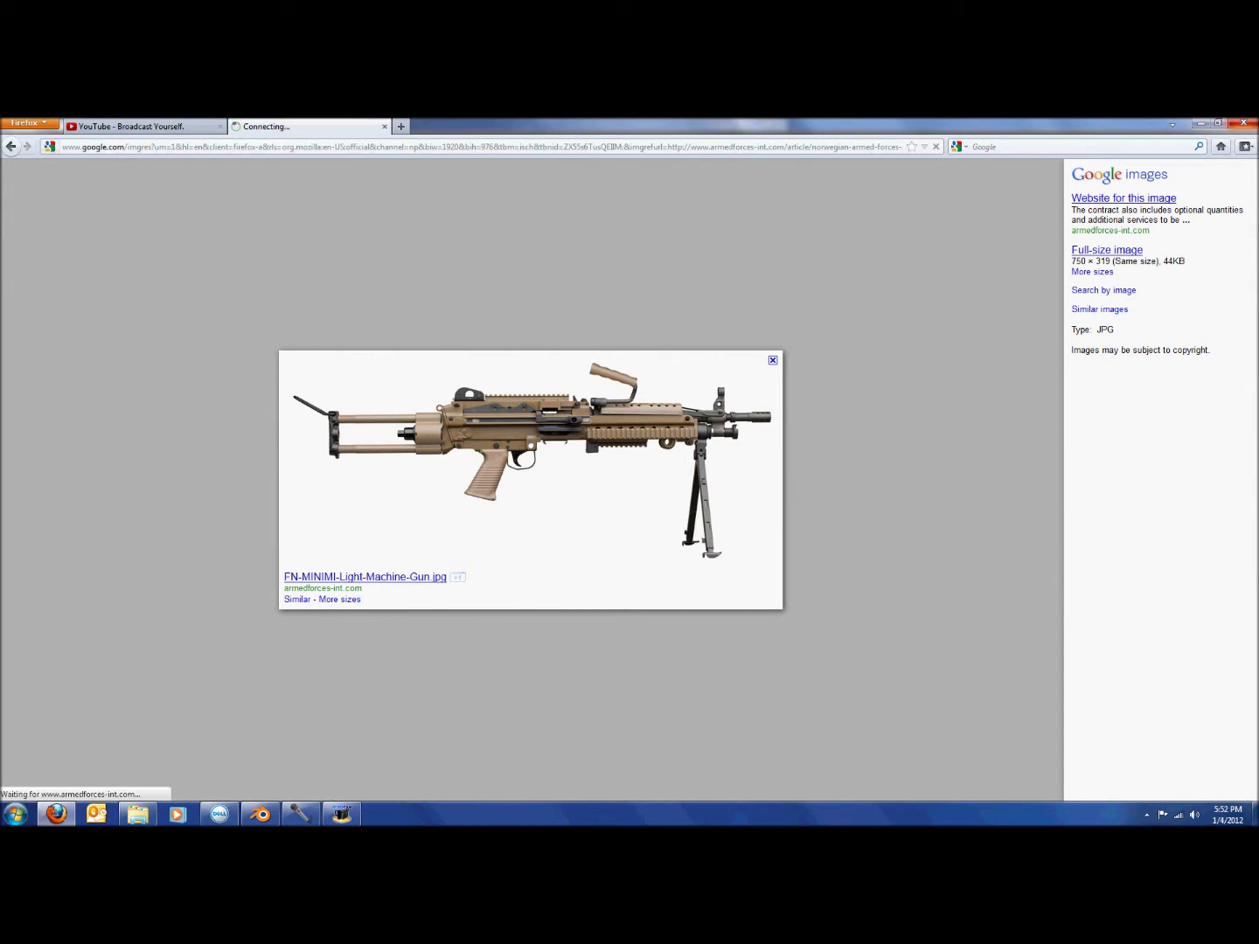
pyautogui.click(383, 130)
# Switch back to Blender, enable background images for the 3D view and add an empty image slot.
pyautogui.click(260, 814)
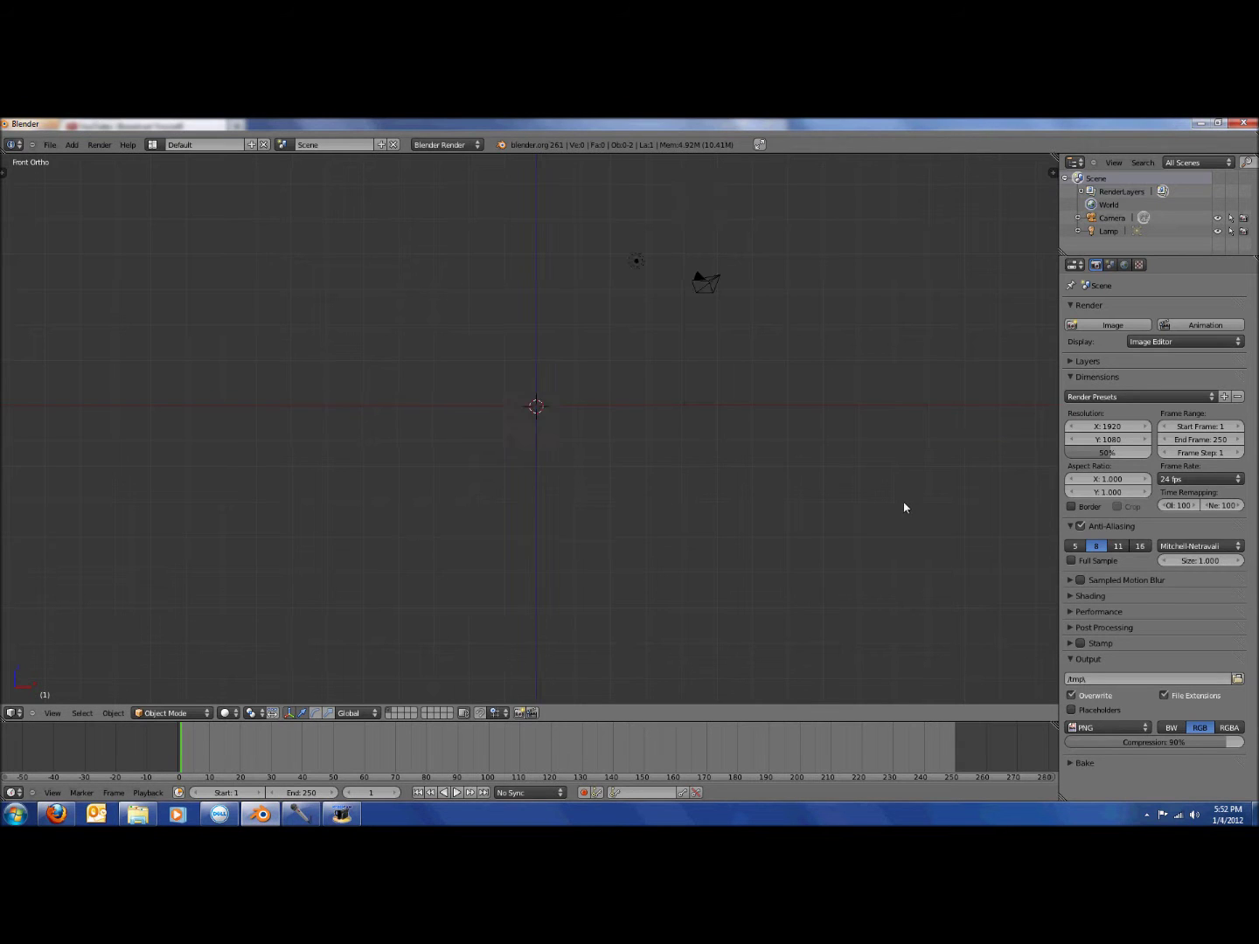
pyautogui.press('n')
pyautogui.click(963, 350)
pyautogui.click(956, 348)
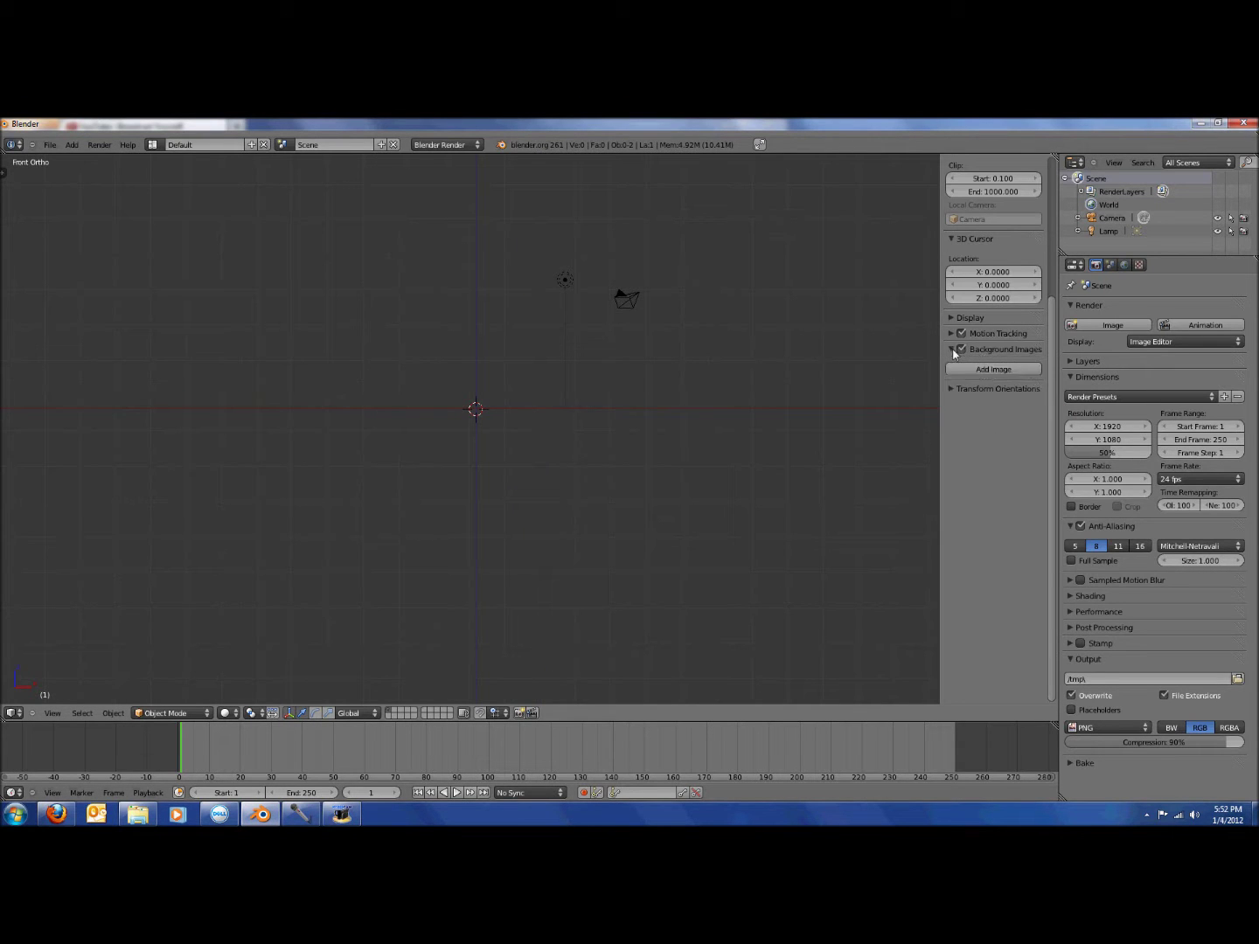
pyautogui.click(993, 369)
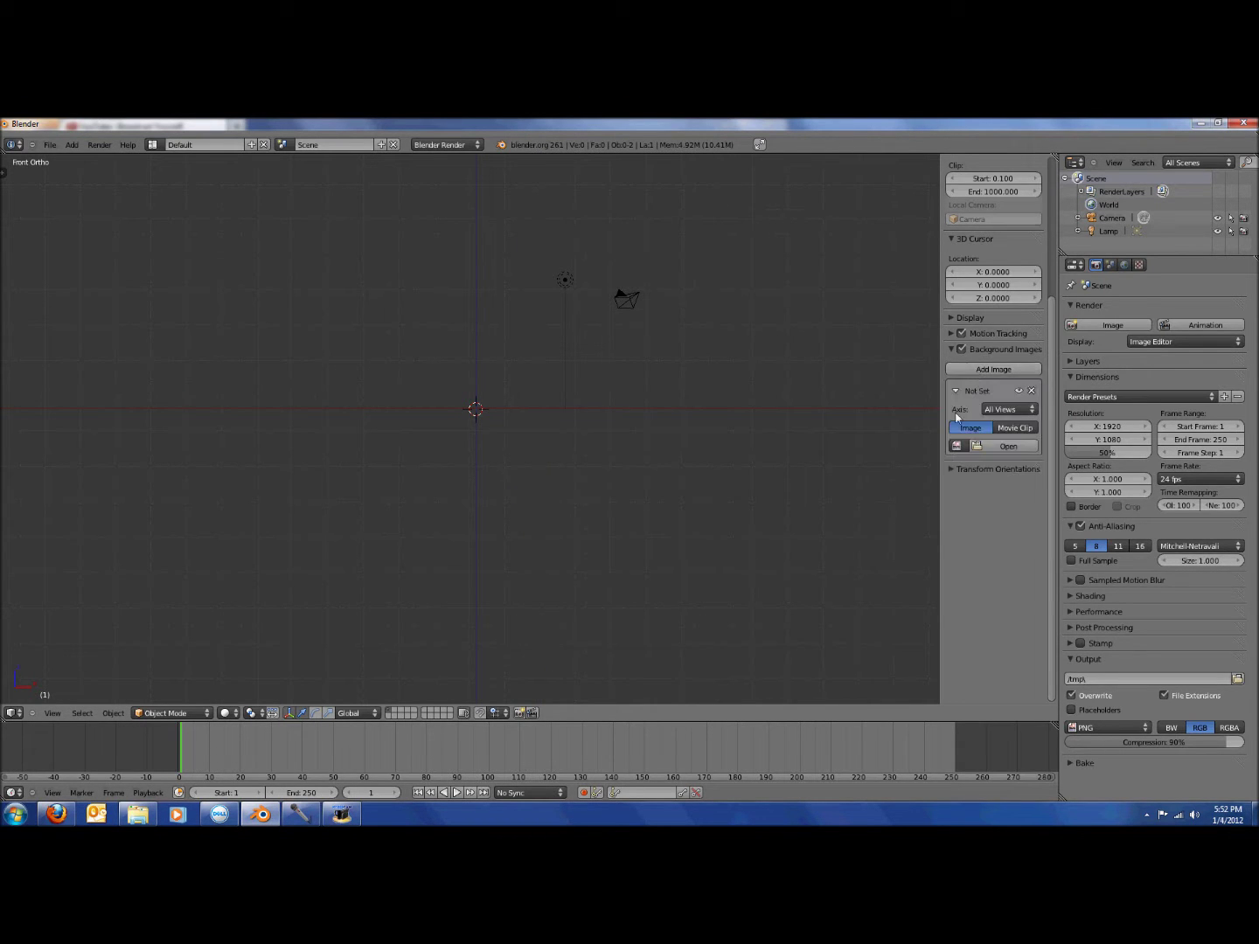
# Load lite_machine_gun1.png from the blender-2.58a-windows32 folder as the background image.
pyautogui.click(1006, 444)
pyautogui.click(55, 366)
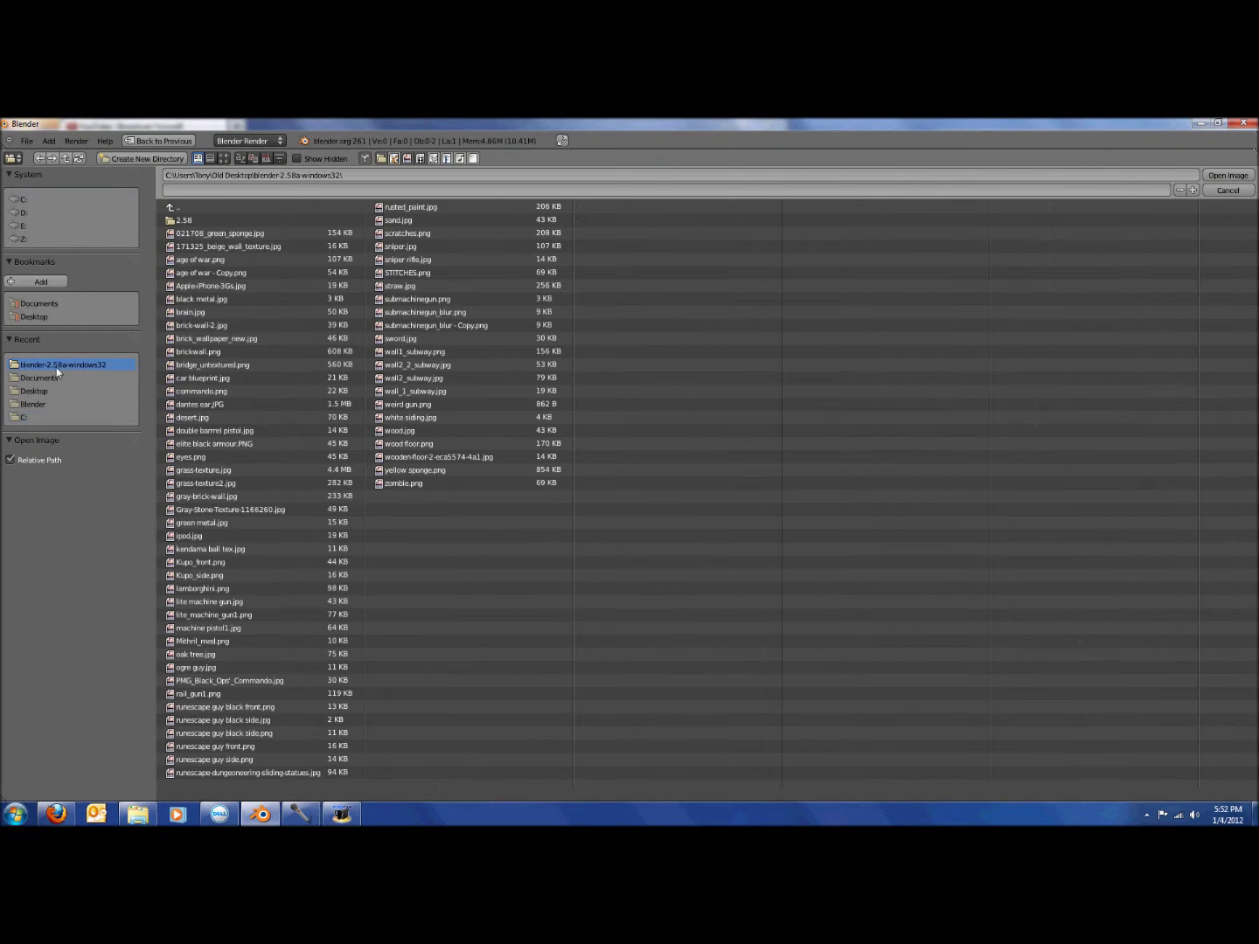
pyautogui.doubleClick(218, 618)
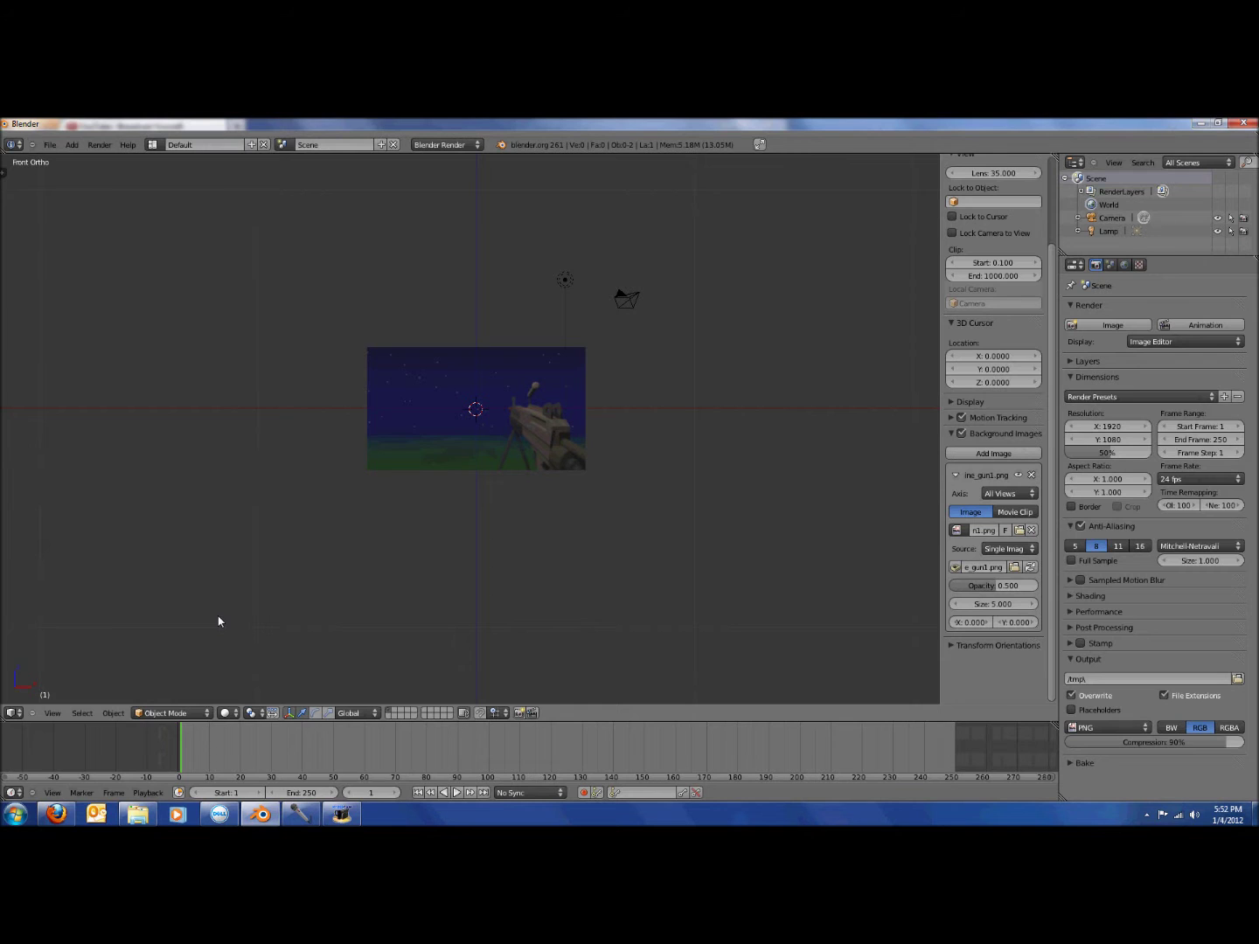
# Replace the background image with lite machine gun.jpg from the blender-2.58a-windows32 folder.
pyautogui.click(1019, 531)
pyautogui.click(54, 363)
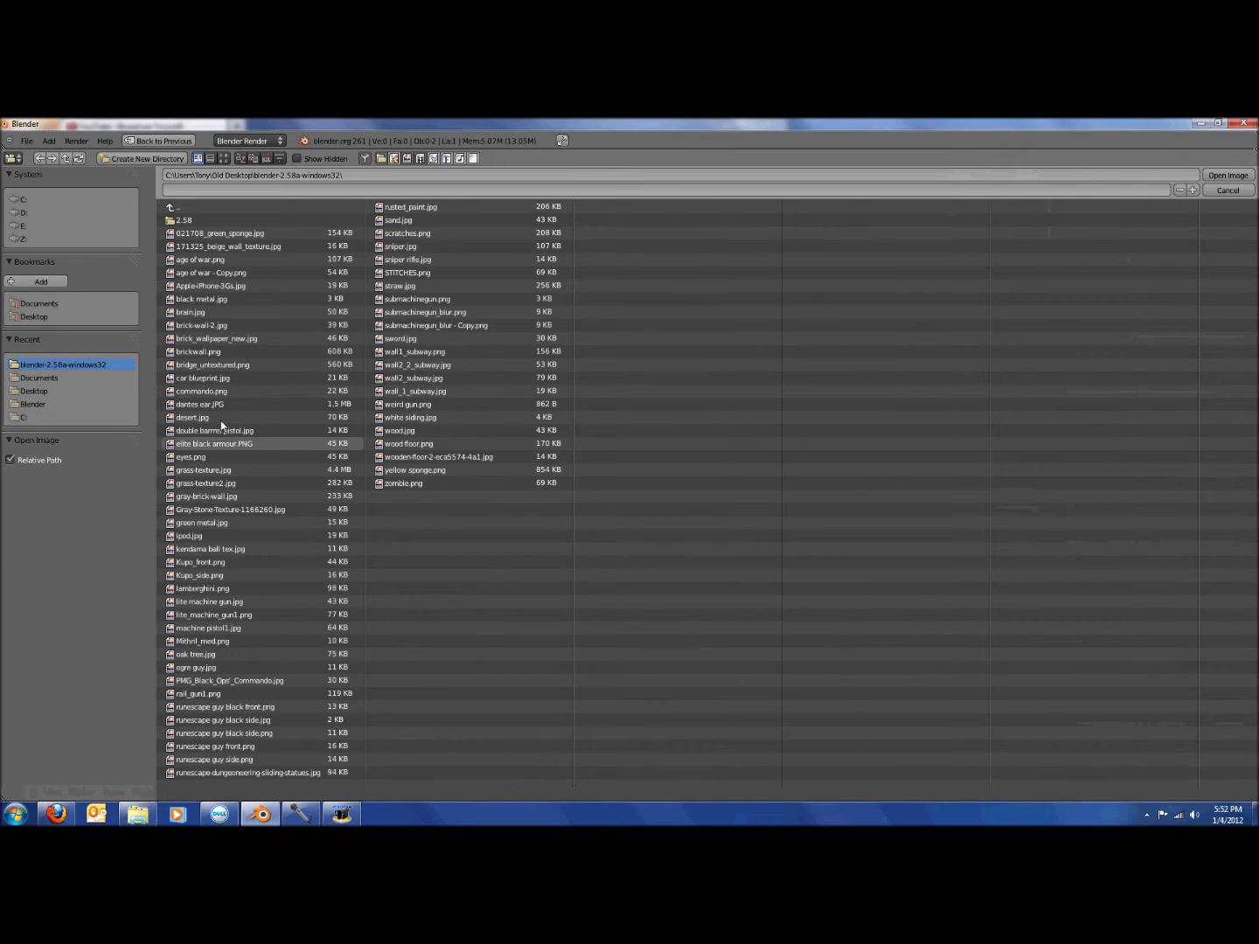
pyautogui.doubleClick(242, 605)
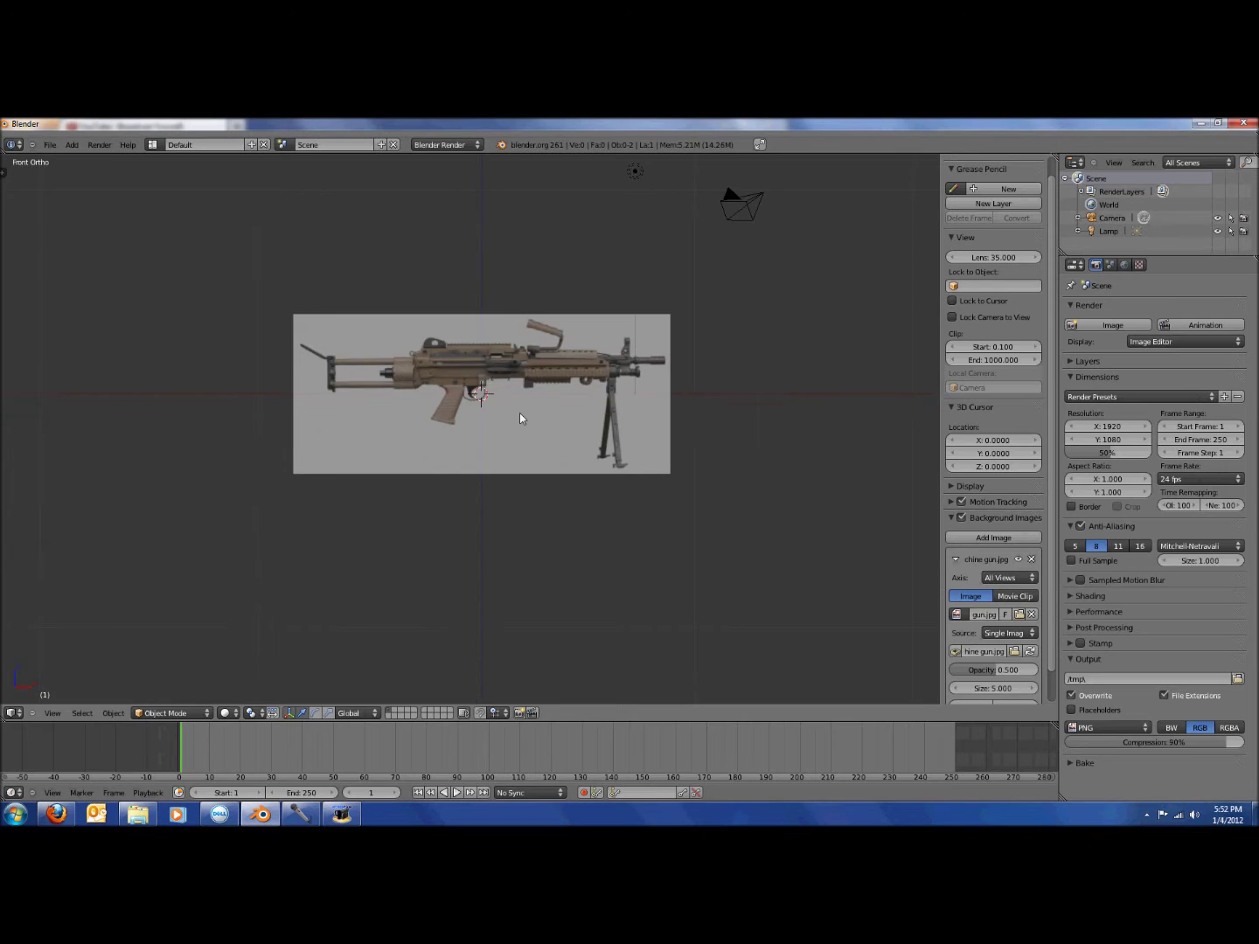
# Set the background image's opacity to 0.985 and hide the view properties sidebar.
pyautogui.moveTo(987, 665); pyautogui.dragTo(1035, 682)
pyautogui.scroll(4, 652, 399)
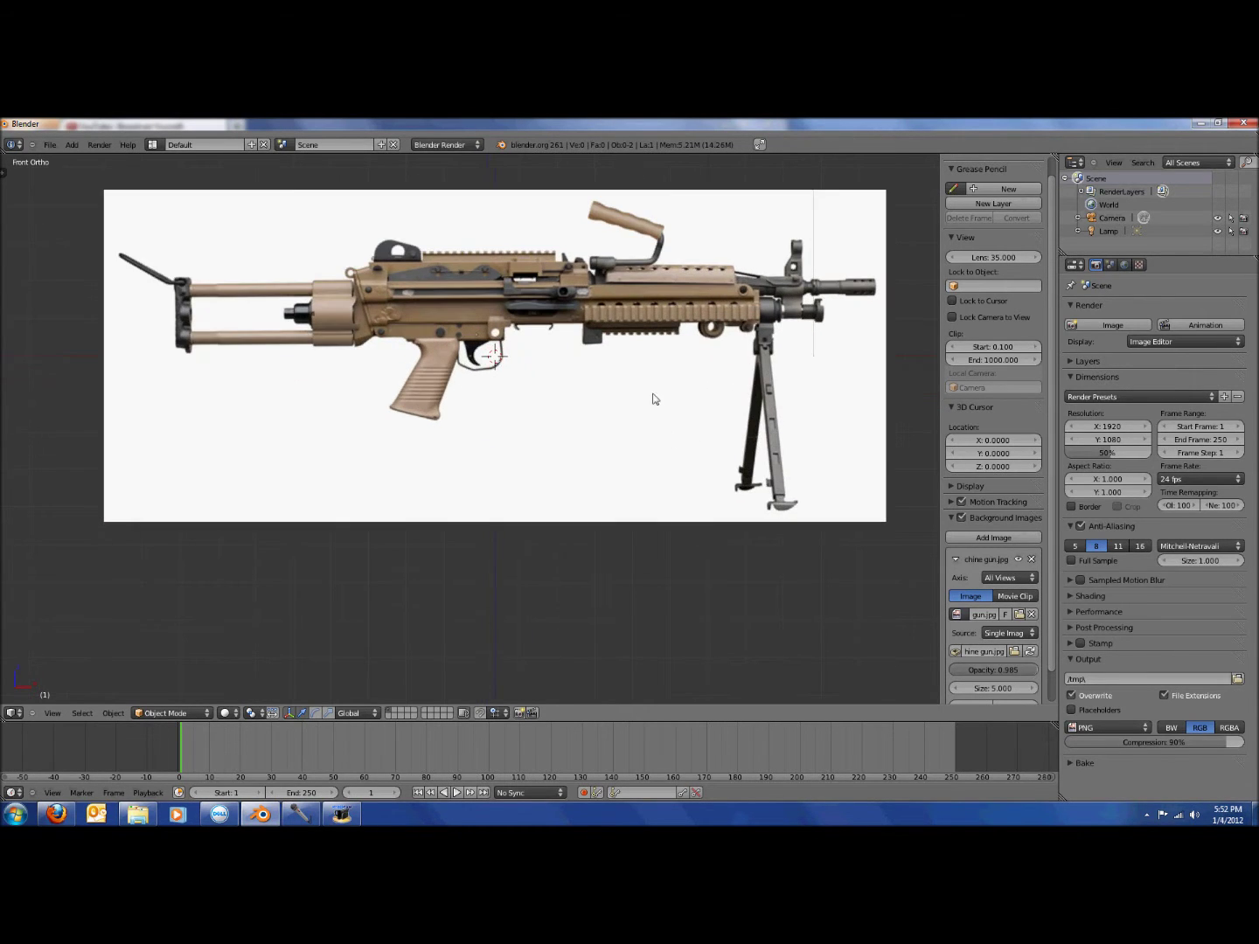
pyautogui.scroll(2, 641, 400)
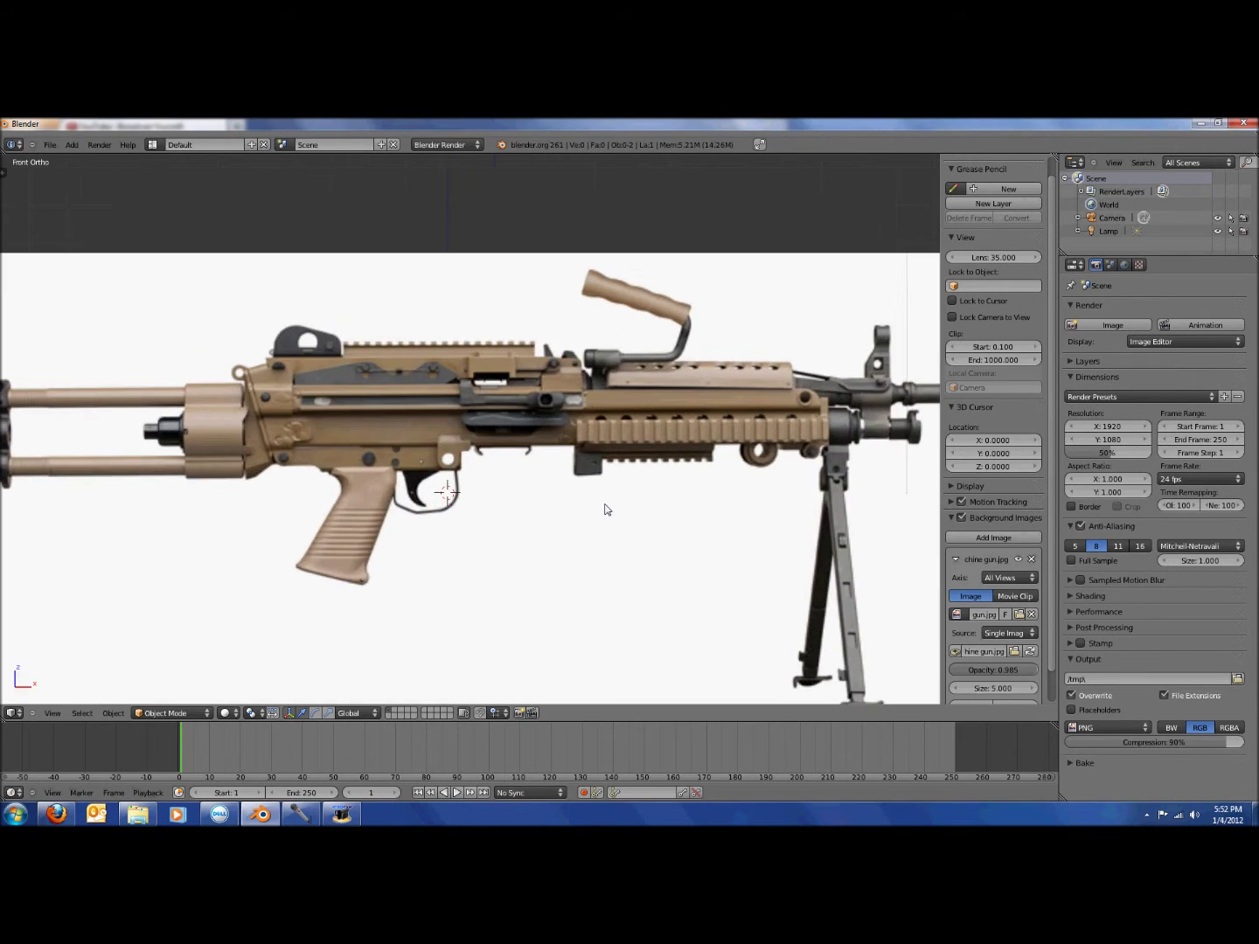
pyautogui.press('n')
# Add a cube mesh and move it over the gun's barrel end and the upper part of the bipod.
pyautogui.click(72, 145)
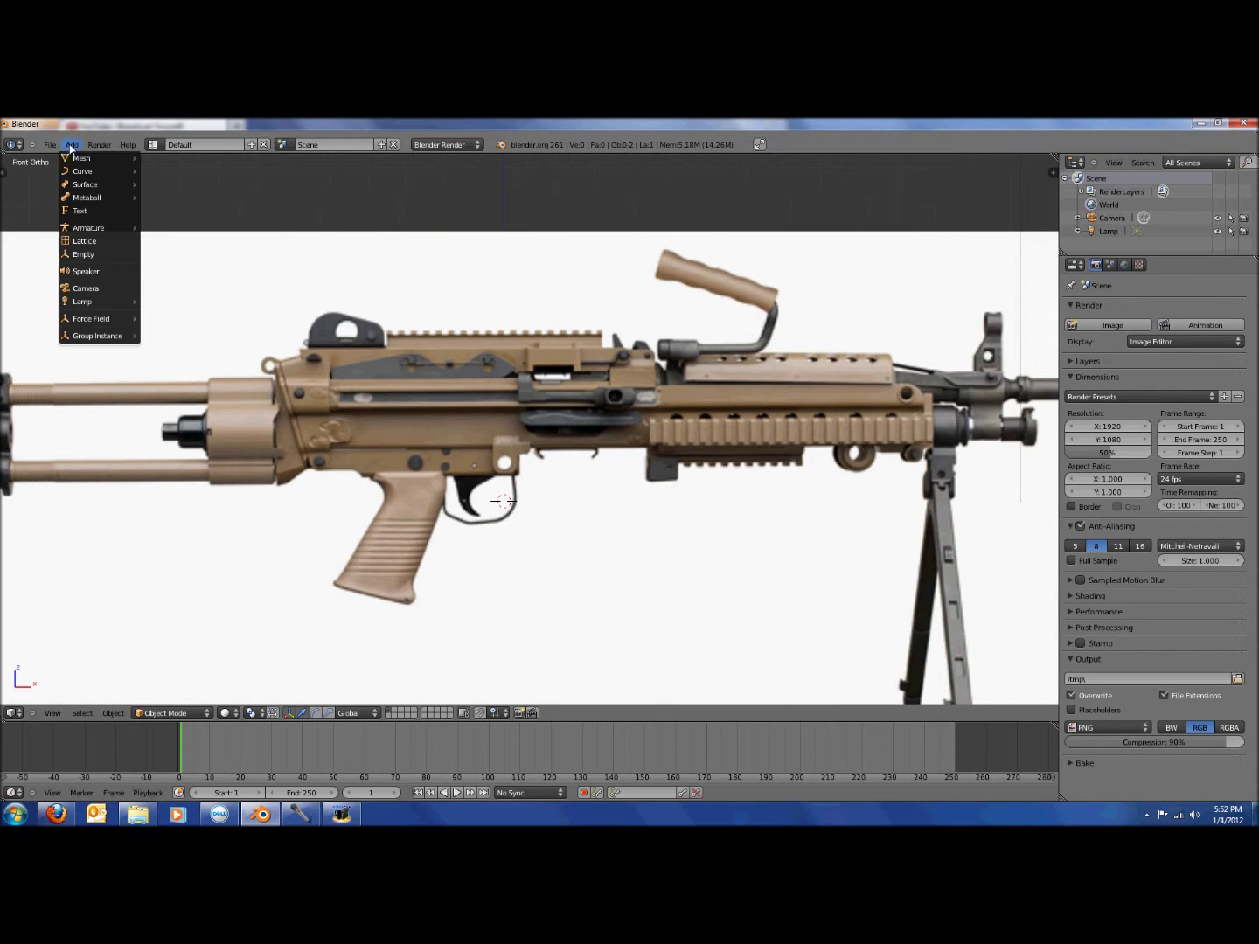
pyautogui.moveTo(91, 159)
pyautogui.click(188, 172)
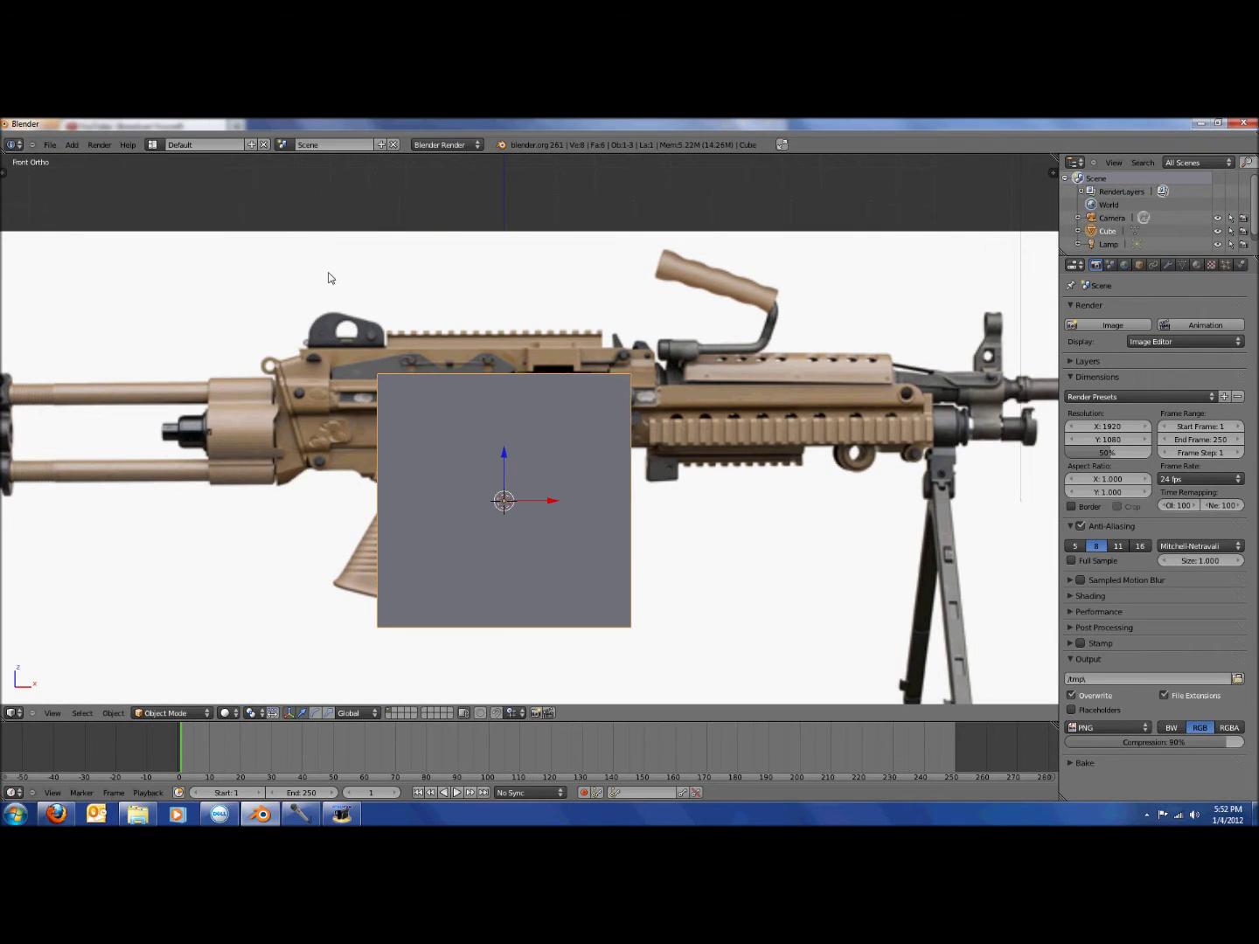
pyautogui.scroll(-3, 470, 404)
pyautogui.moveTo(469, 463); pyautogui.dragTo(727, 460, button='right')
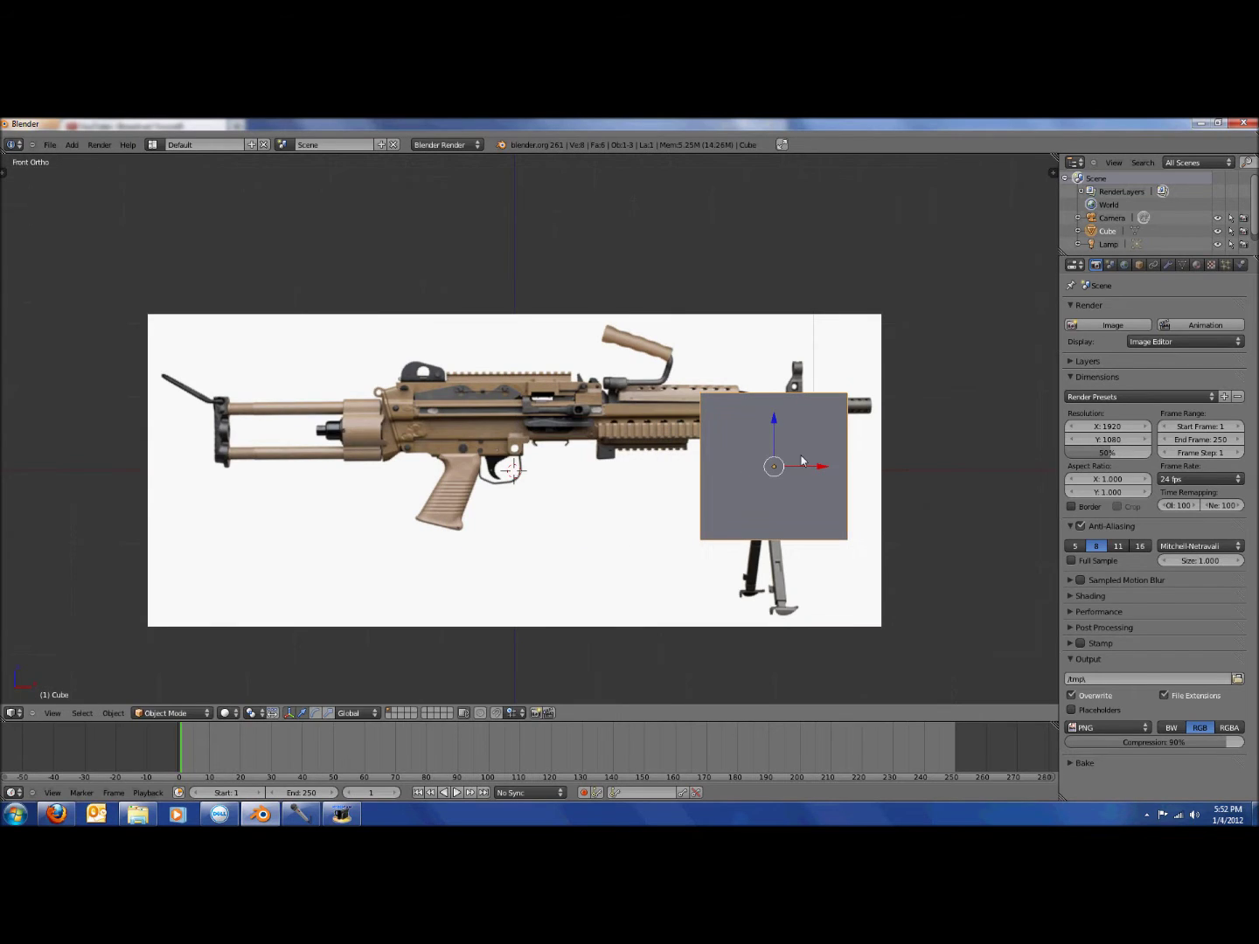
pyautogui.moveTo(798, 515); pyautogui.dragTo(831, 526, button='right')
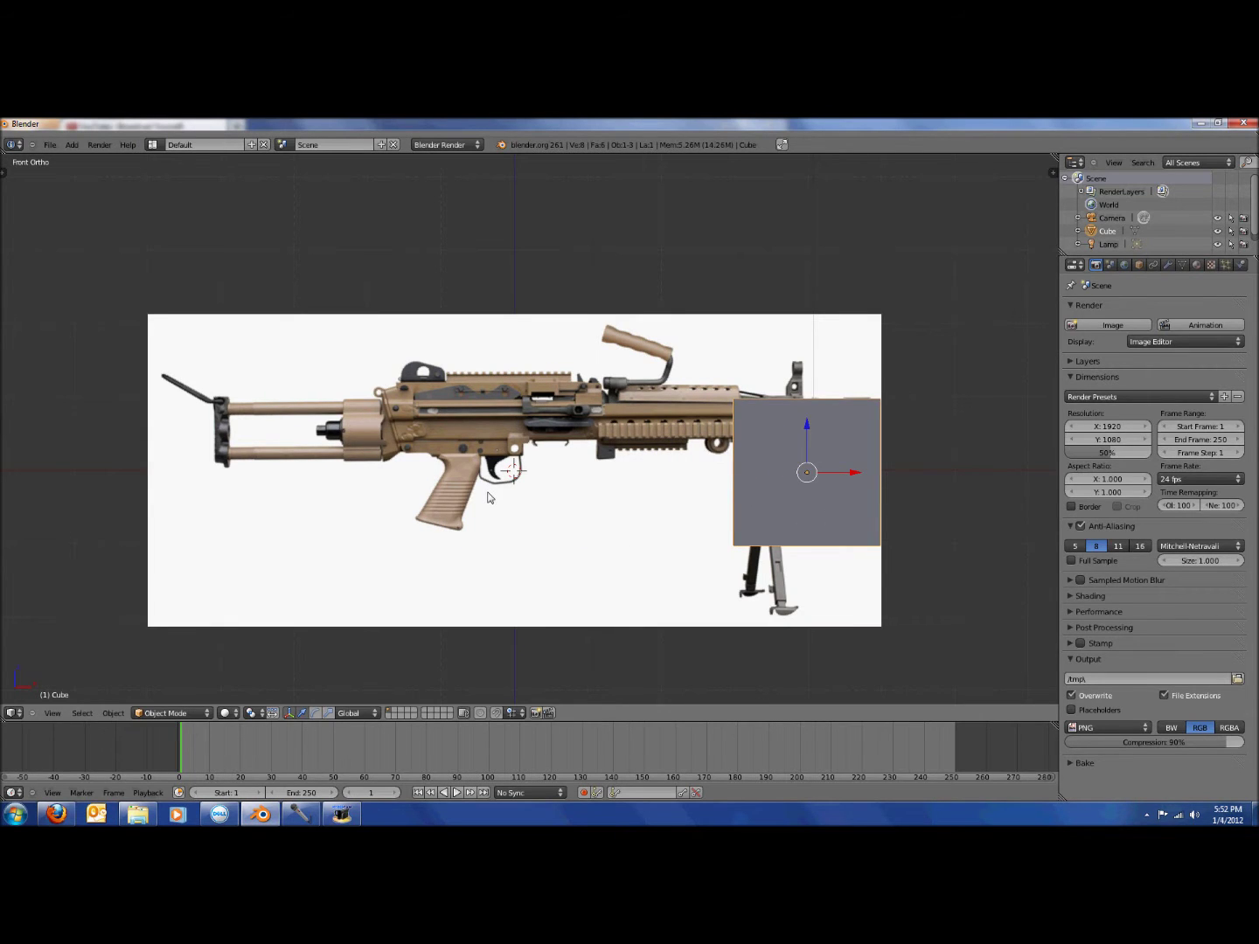
# Move the cube from the gun's barrel end onto the receiver above the pistol grip.
pyautogui.scroll(1, 488, 497)
pyautogui.scroll(1, 443, 487)
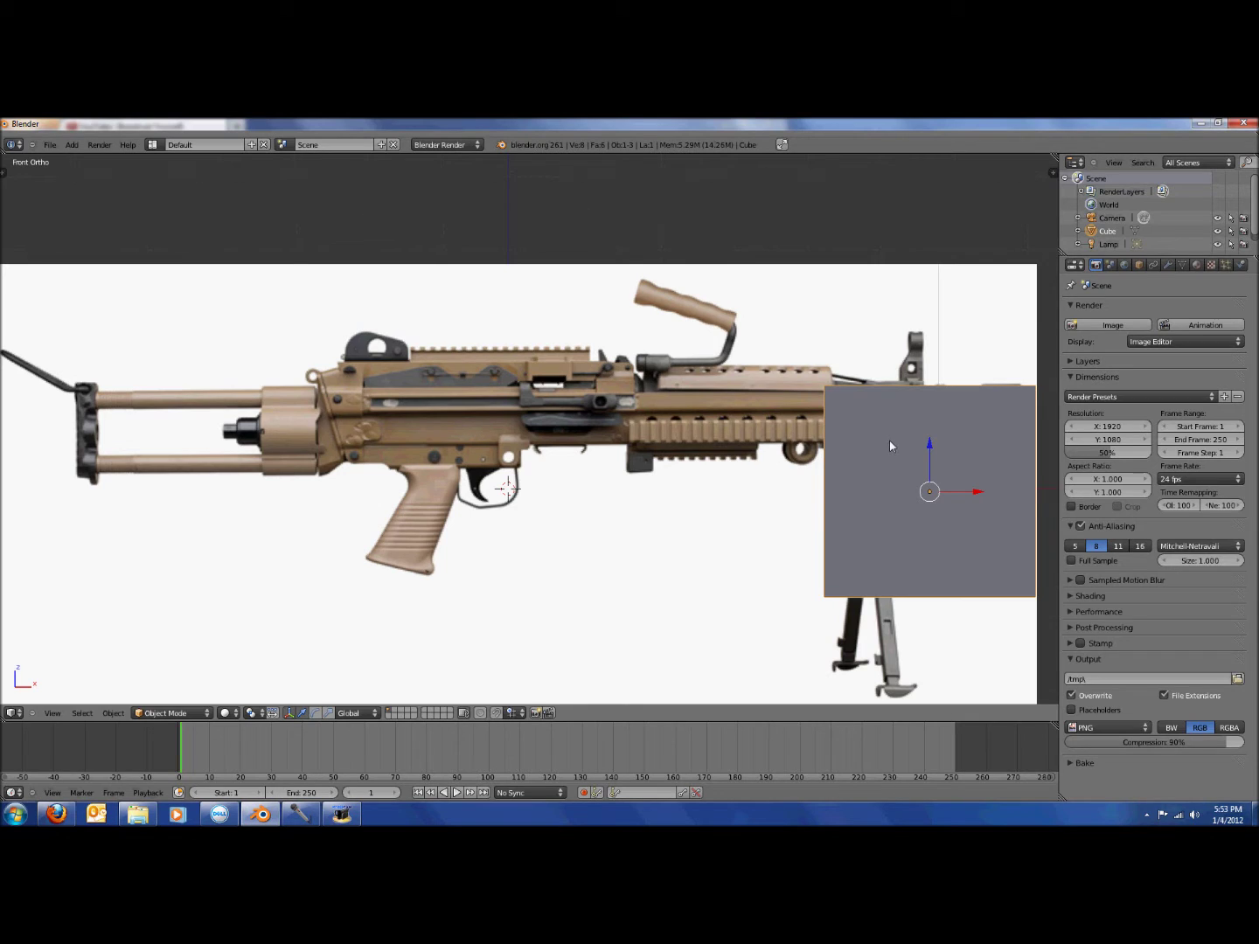
pyautogui.press('g')
pyautogui.click(830, 565)
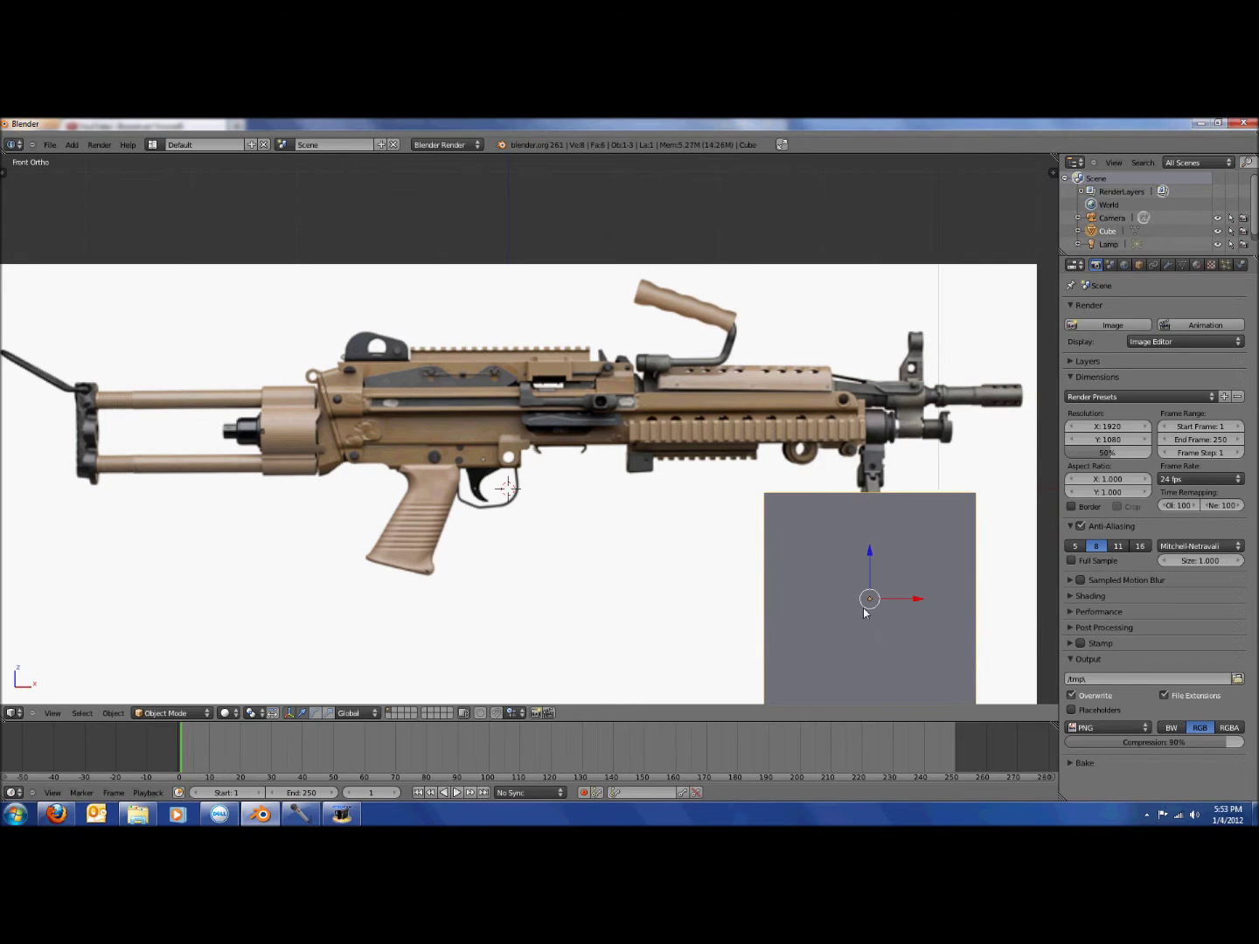
pyautogui.press('g')
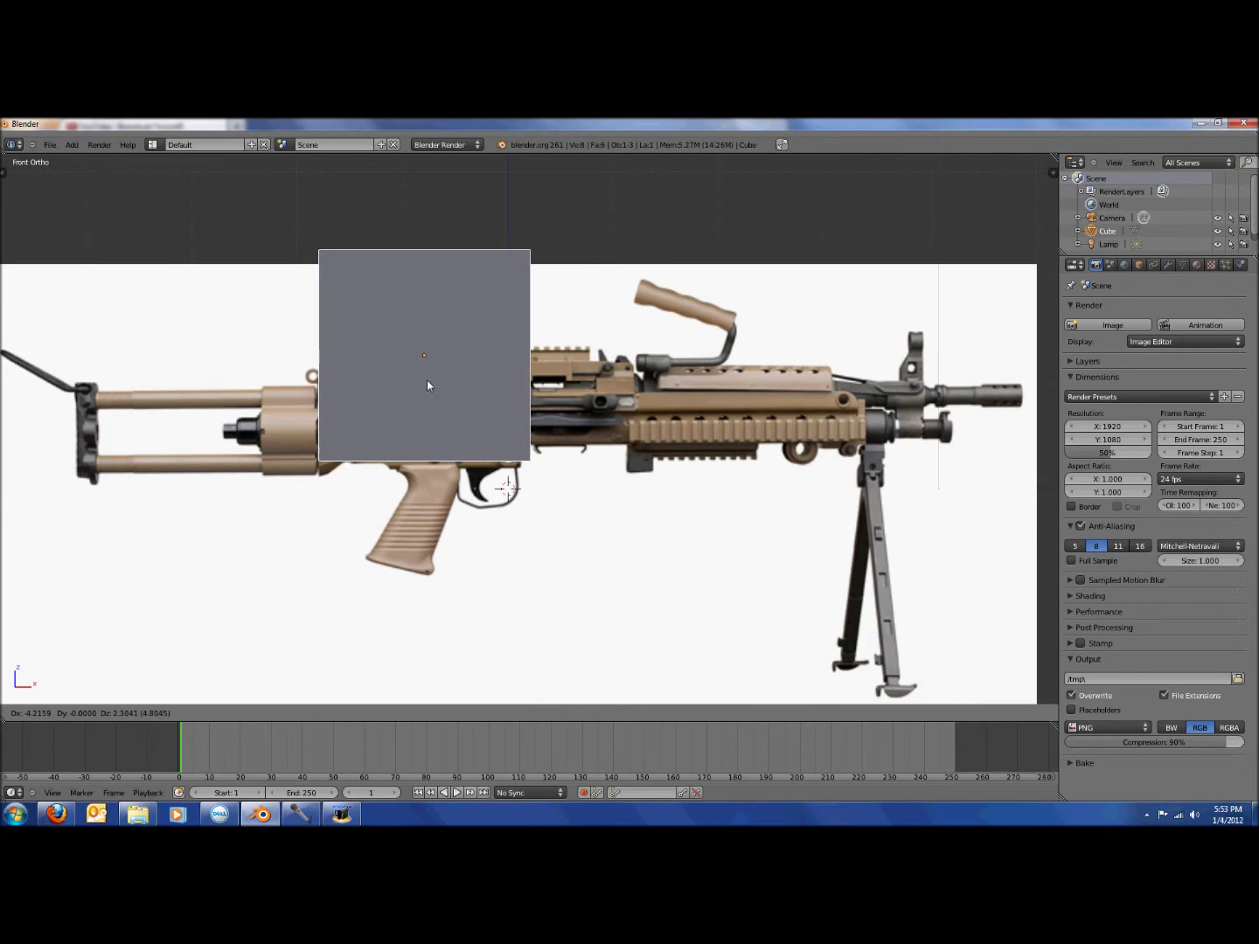
pyautogui.click(442, 376)
pyautogui.press('Tab')
pyautogui.press('Tab')
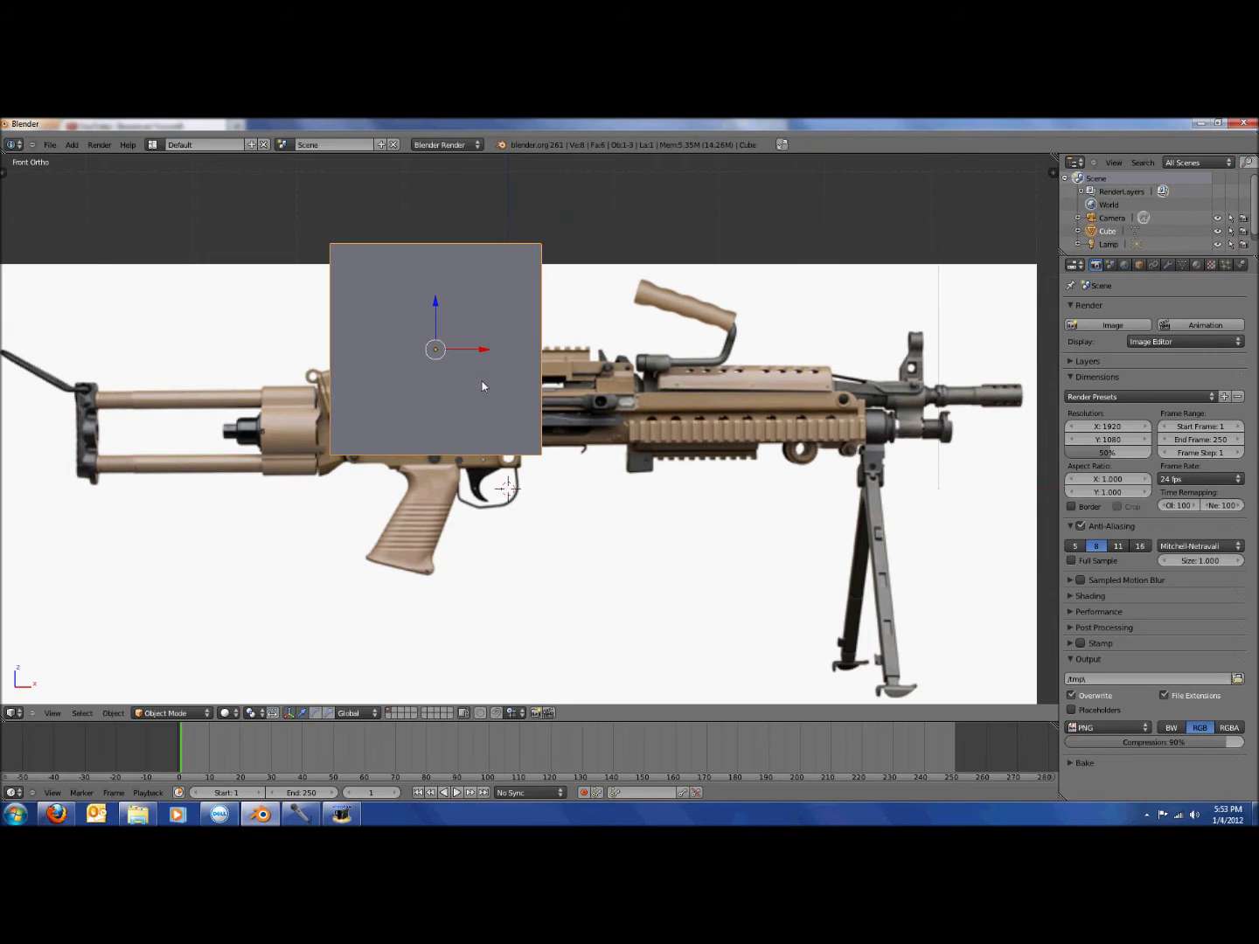
# Enter Edit Mode and add a vertical loop cut close to the cube's stock-side edge.
pyautogui.press('Tab')
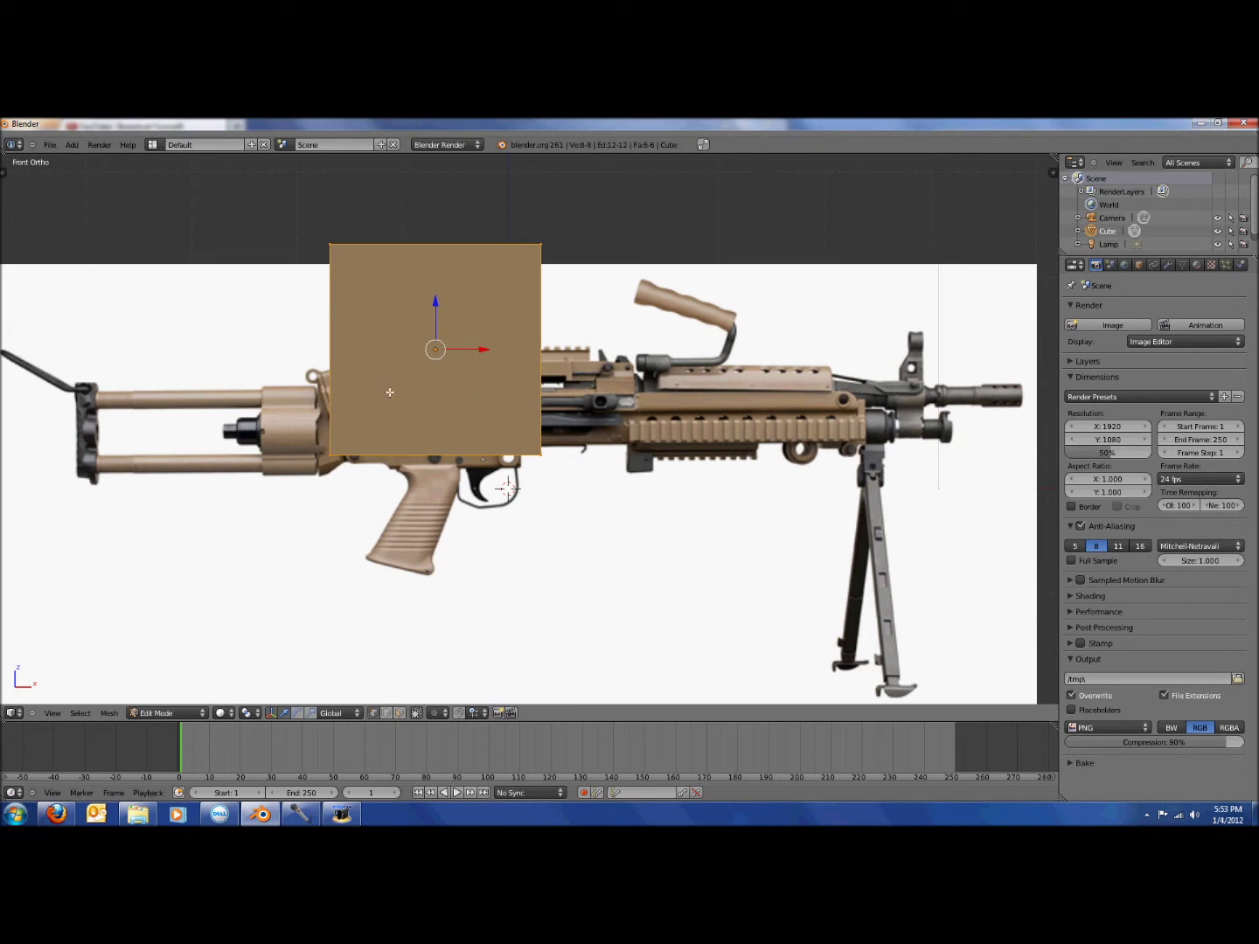
pyautogui.hotkey('ctrl', 'r')
pyautogui.click(438, 453)
pyautogui.click(350, 445)
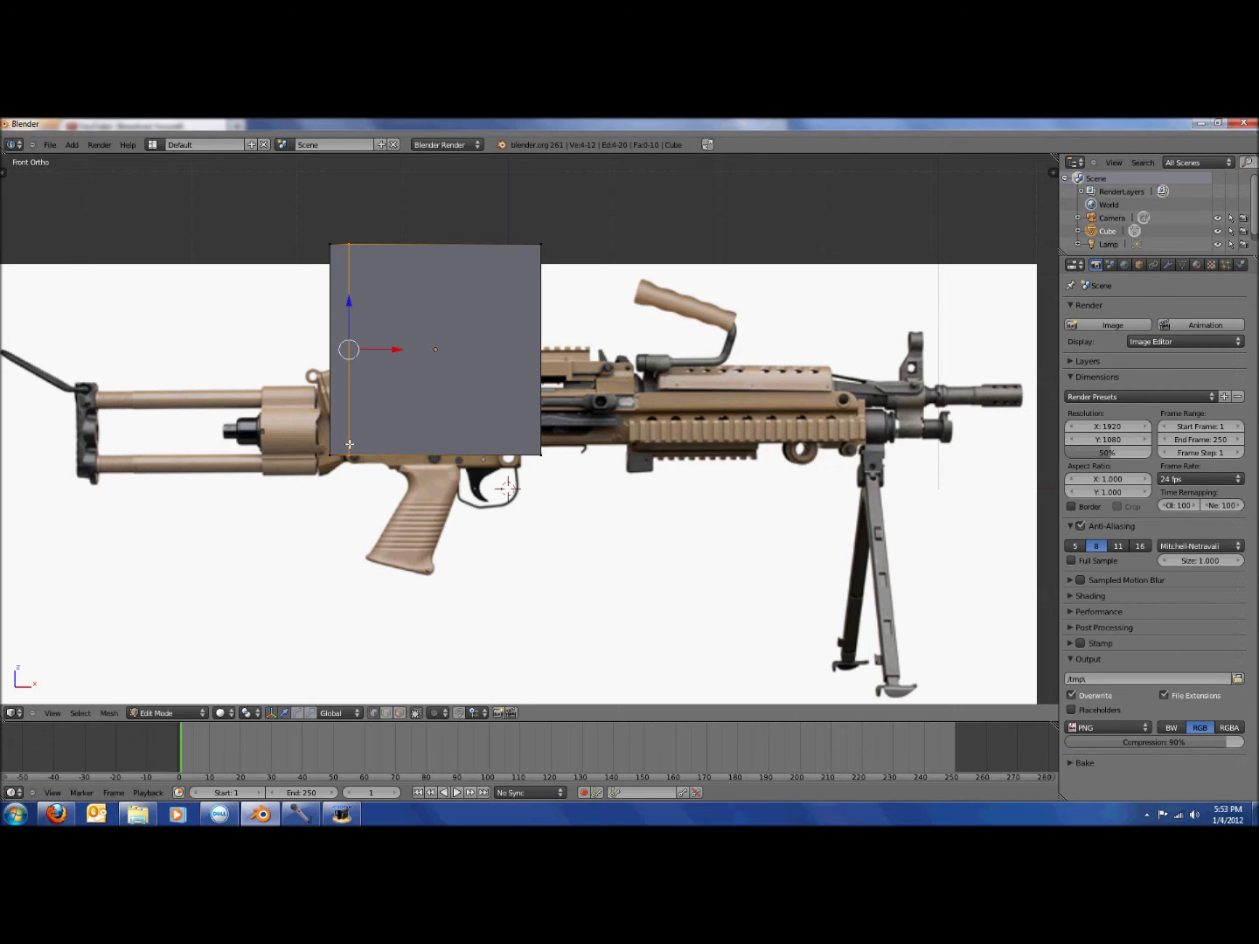
# Add two horizontal loop cuts around the cube and scale them apart along Z towards its upper and lower edges.
pyautogui.hotkey('ctrl', 'r')
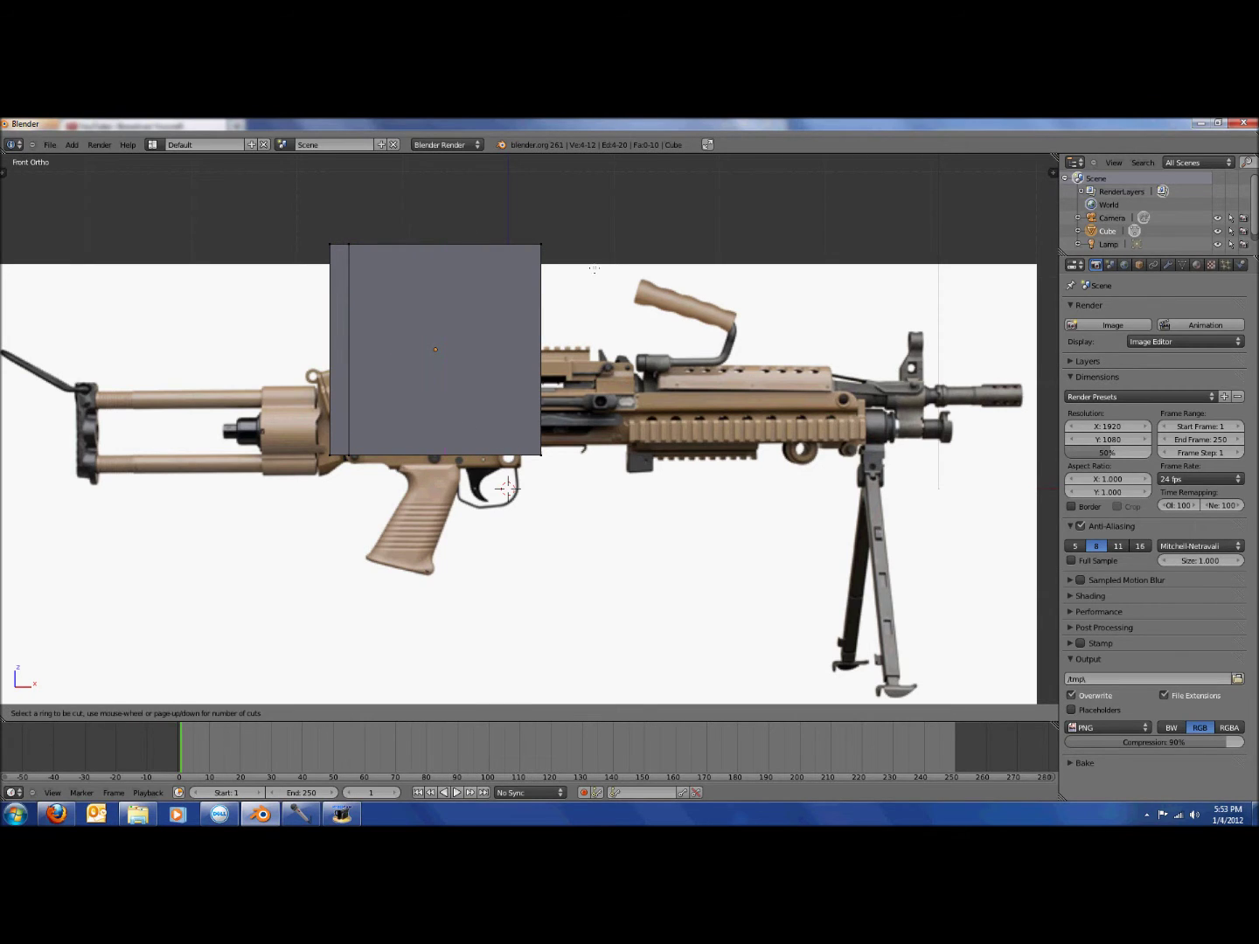
pyautogui.click(534, 323)
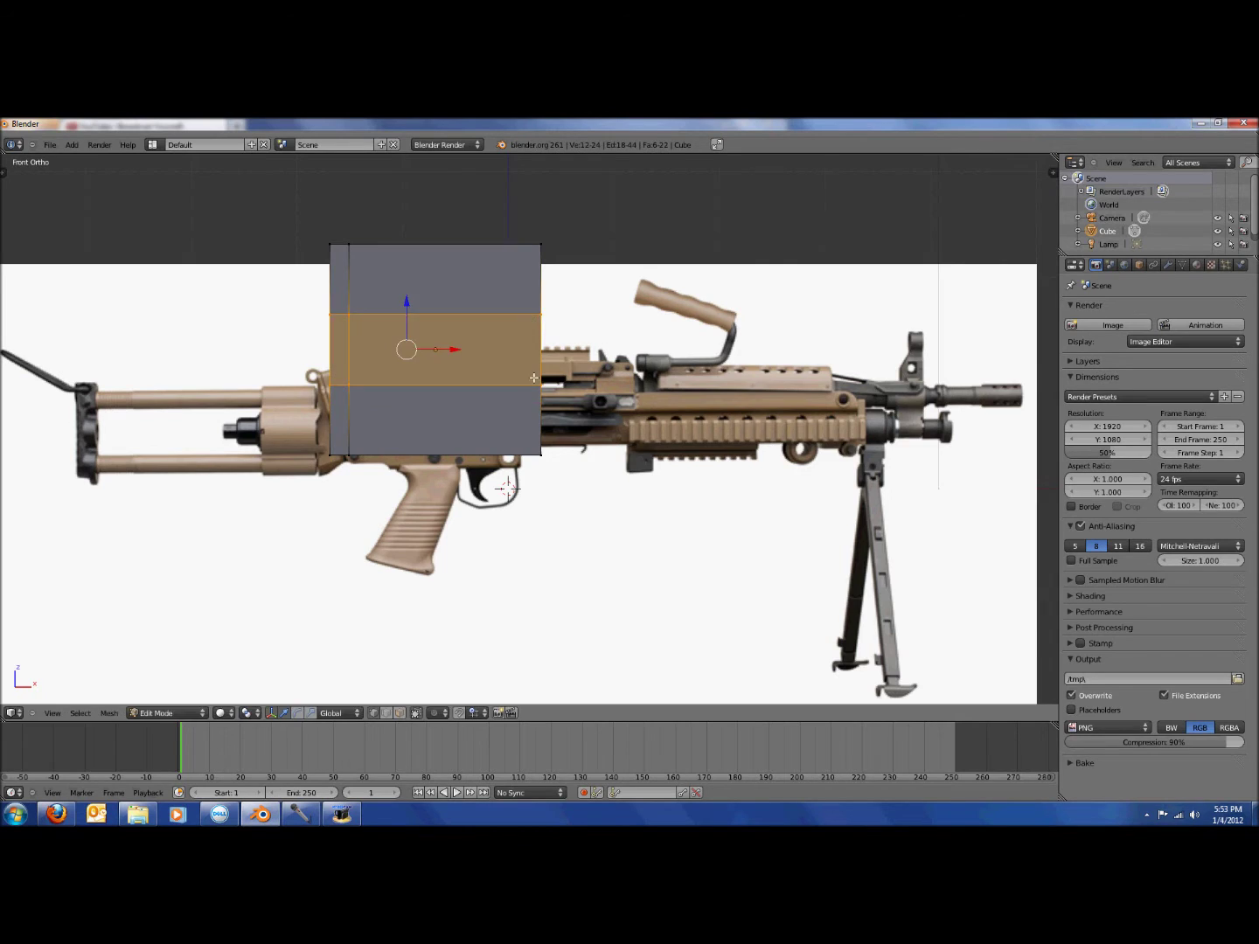
pyautogui.scroll(-1, 532, 323)
pyautogui.press('s')
pyautogui.press('z')
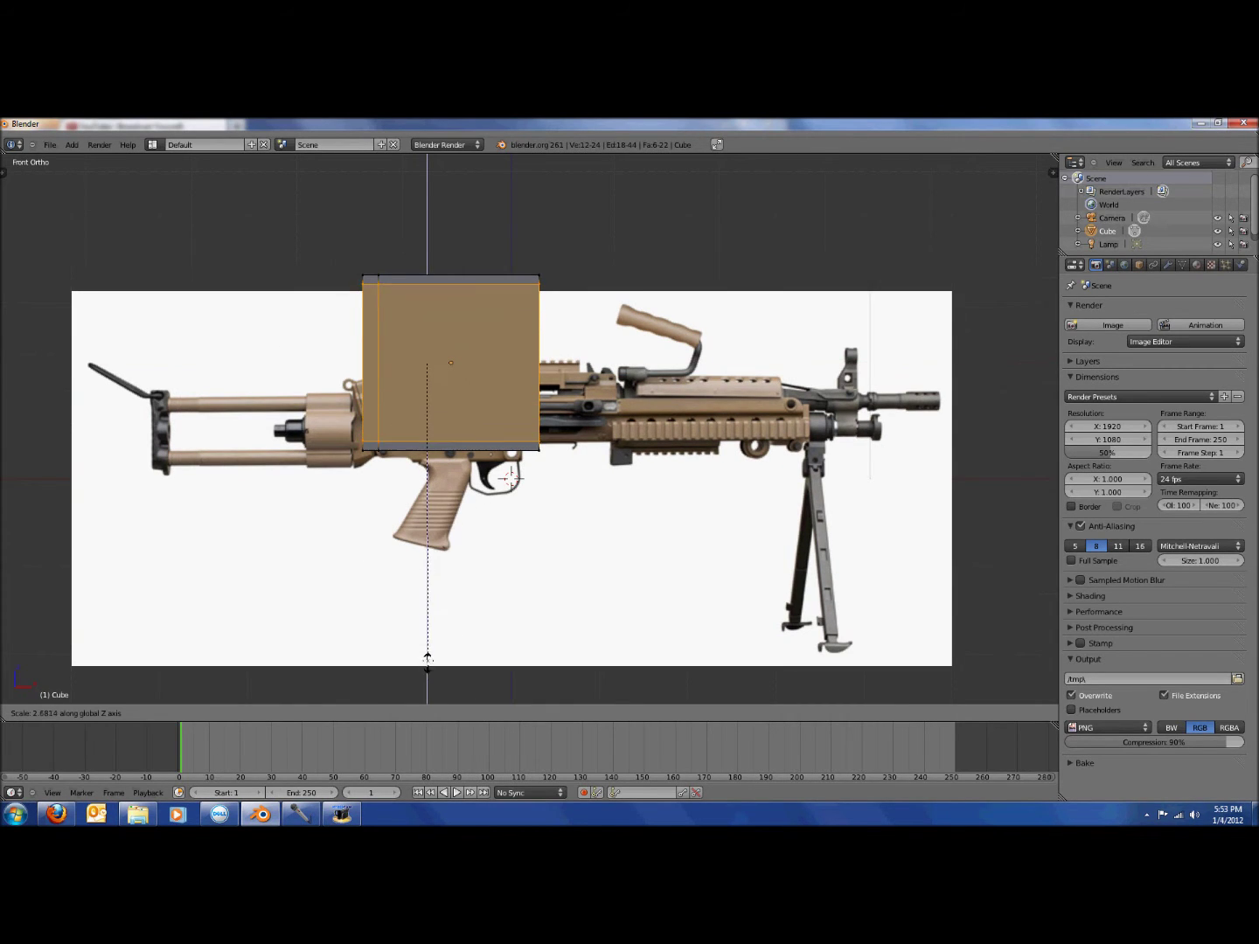
pyautogui.click(431, 641)
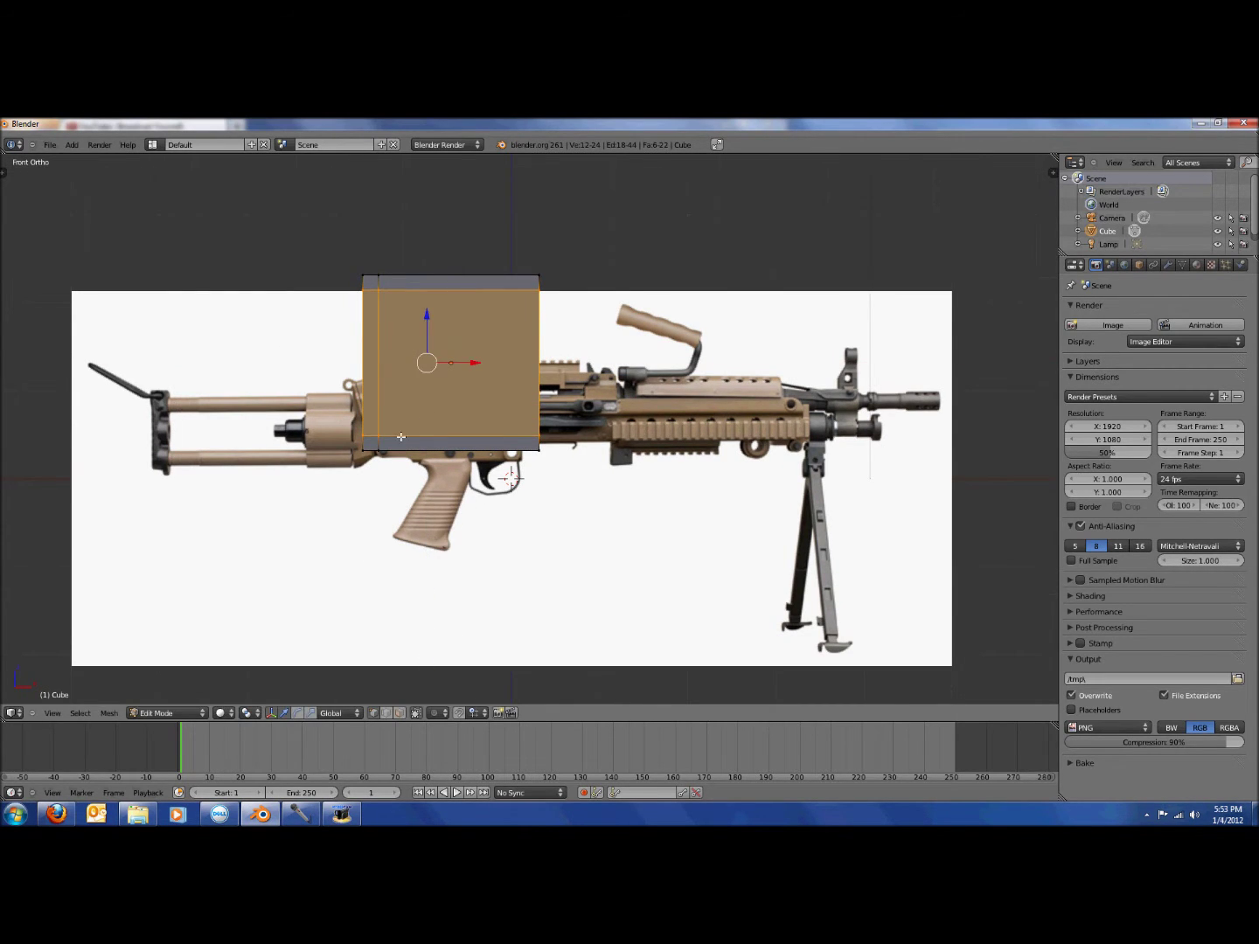
# Select the whole mesh and scale it along Y in the right view to about a third of its width.
pyautogui.press('z')
pyautogui.scroll(1, 322, 288)
pyautogui.press('a')
pyautogui.press('b')
pyautogui.moveTo(290, 216); pyautogui.dragTo(323, 511)
pyautogui.press('a')
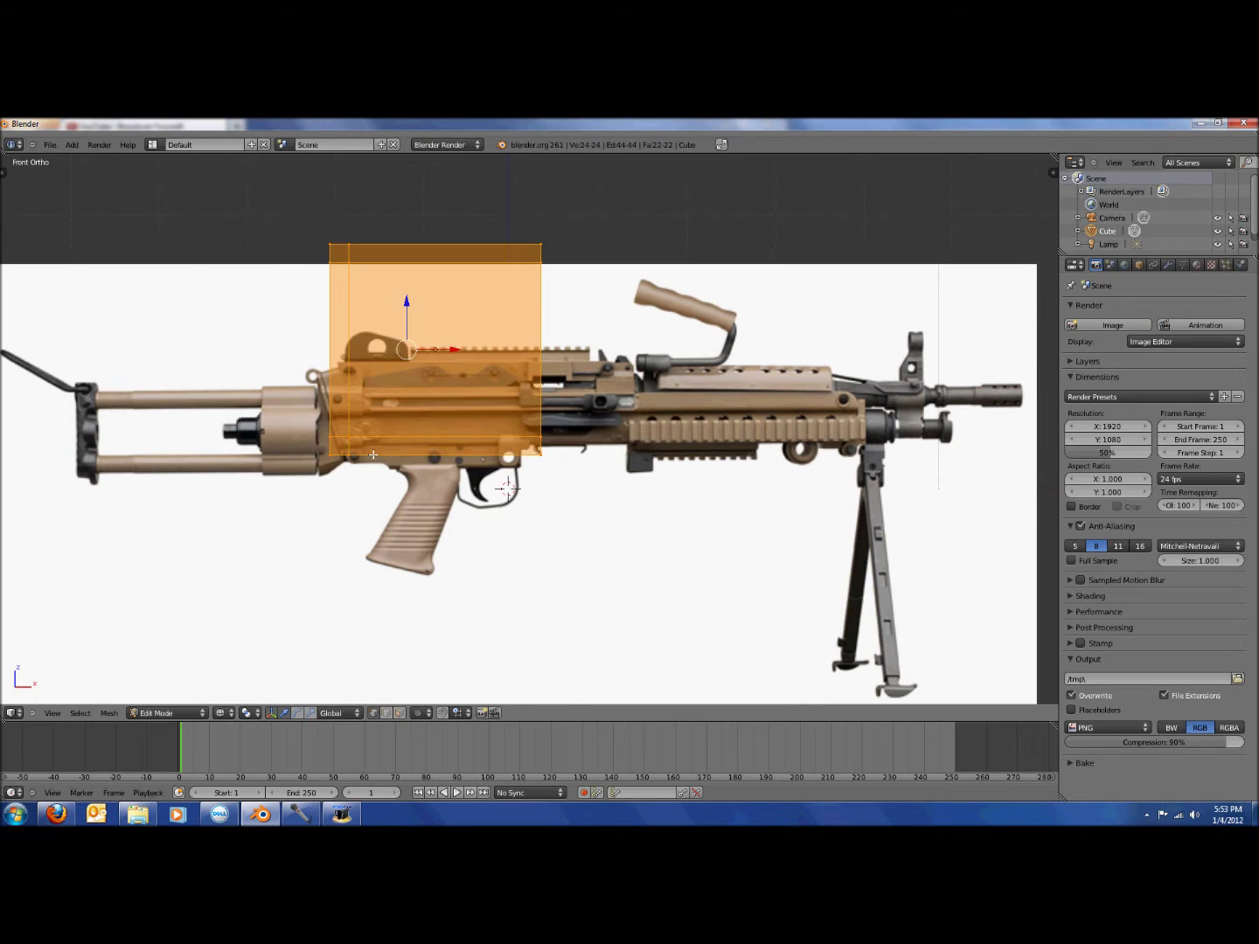
pyautogui.press('KP_3')
pyautogui.press('z')
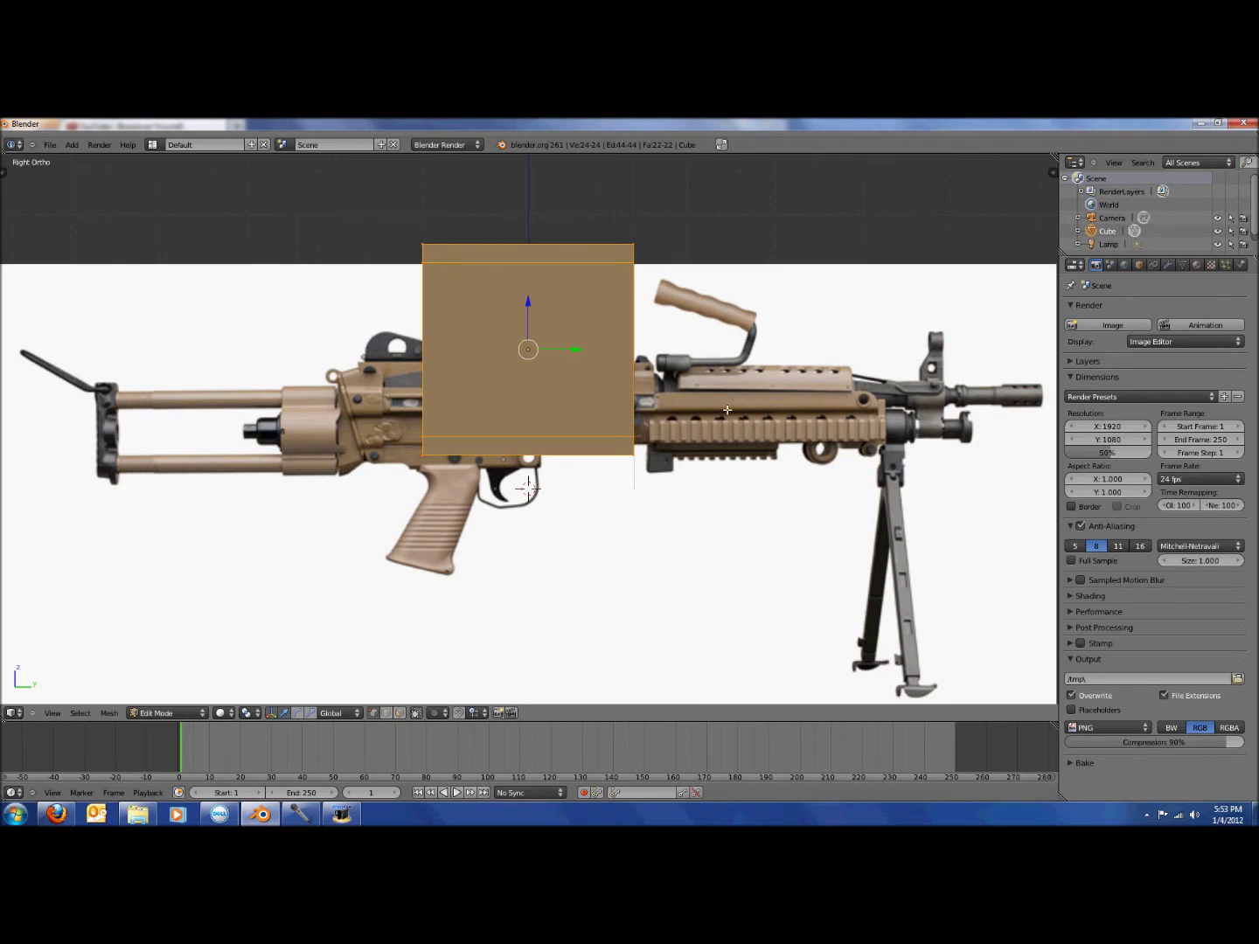
pyautogui.press('s')
pyautogui.press('z')
pyautogui.rightClick(735, 375)
pyautogui.press('s')
pyautogui.press('y')
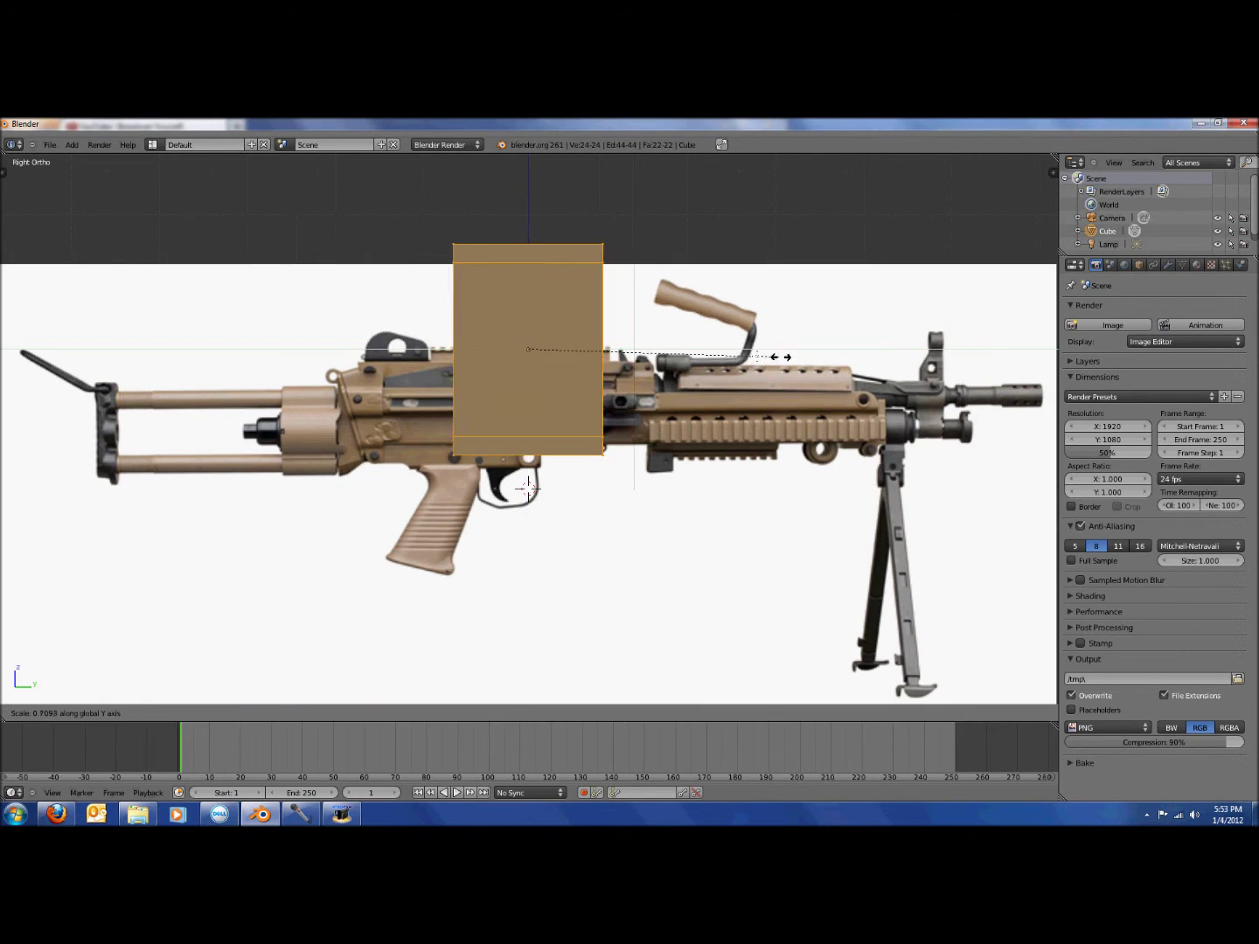
pyautogui.click(640, 353)
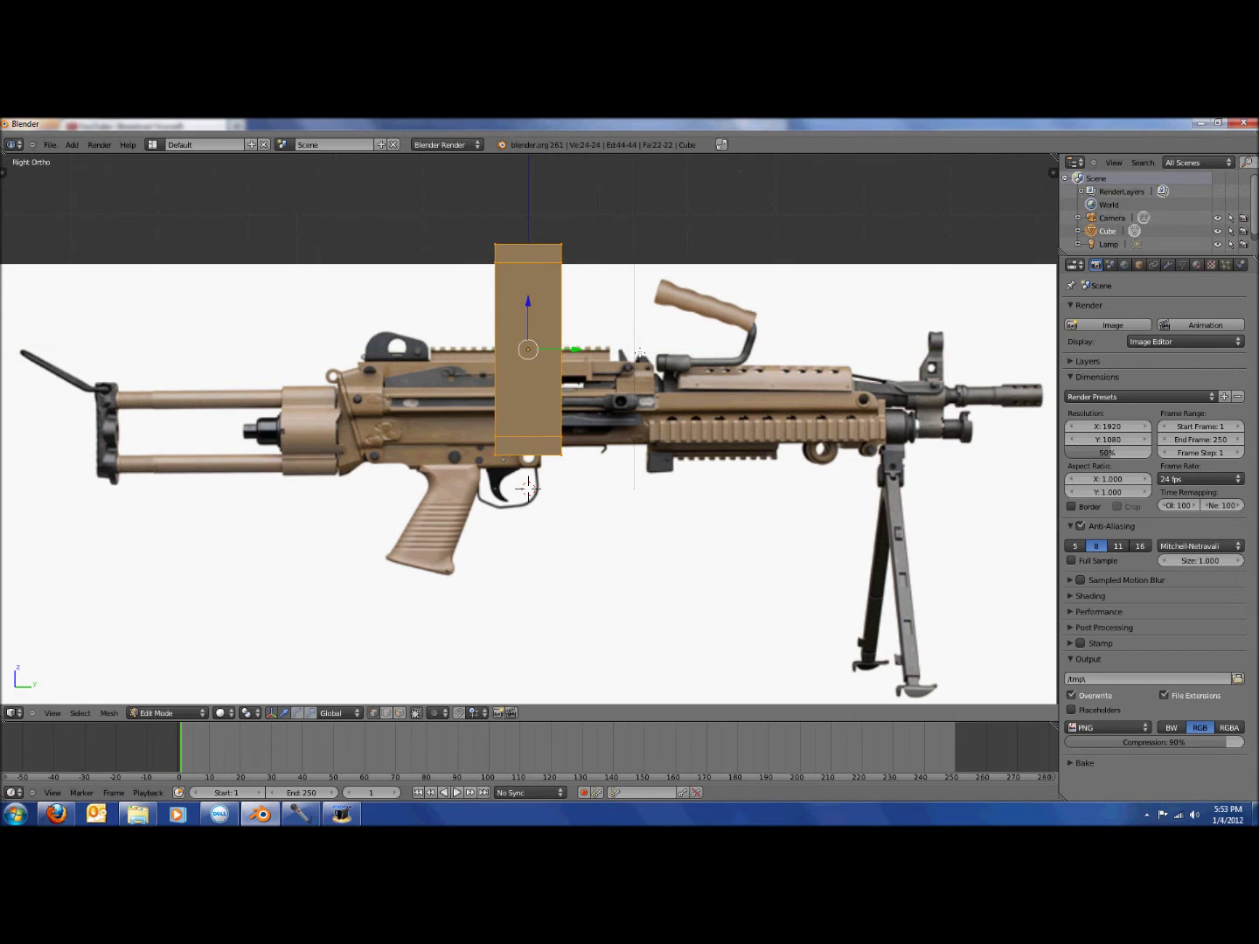
# Select the outer stock-side, upper and lower vertices of the block and scale them narrower along Y to taper its edges.
pyautogui.press('KP_1')
pyautogui.press('z')
pyautogui.press('a')
pyautogui.press('b')
pyautogui.moveTo(266, 182); pyautogui.dragTo(327, 549)
pyautogui.press('b')
pyautogui.moveTo(248, 192); pyautogui.dragTo(618, 259)
pyautogui.scroll(-2, 812, 342)
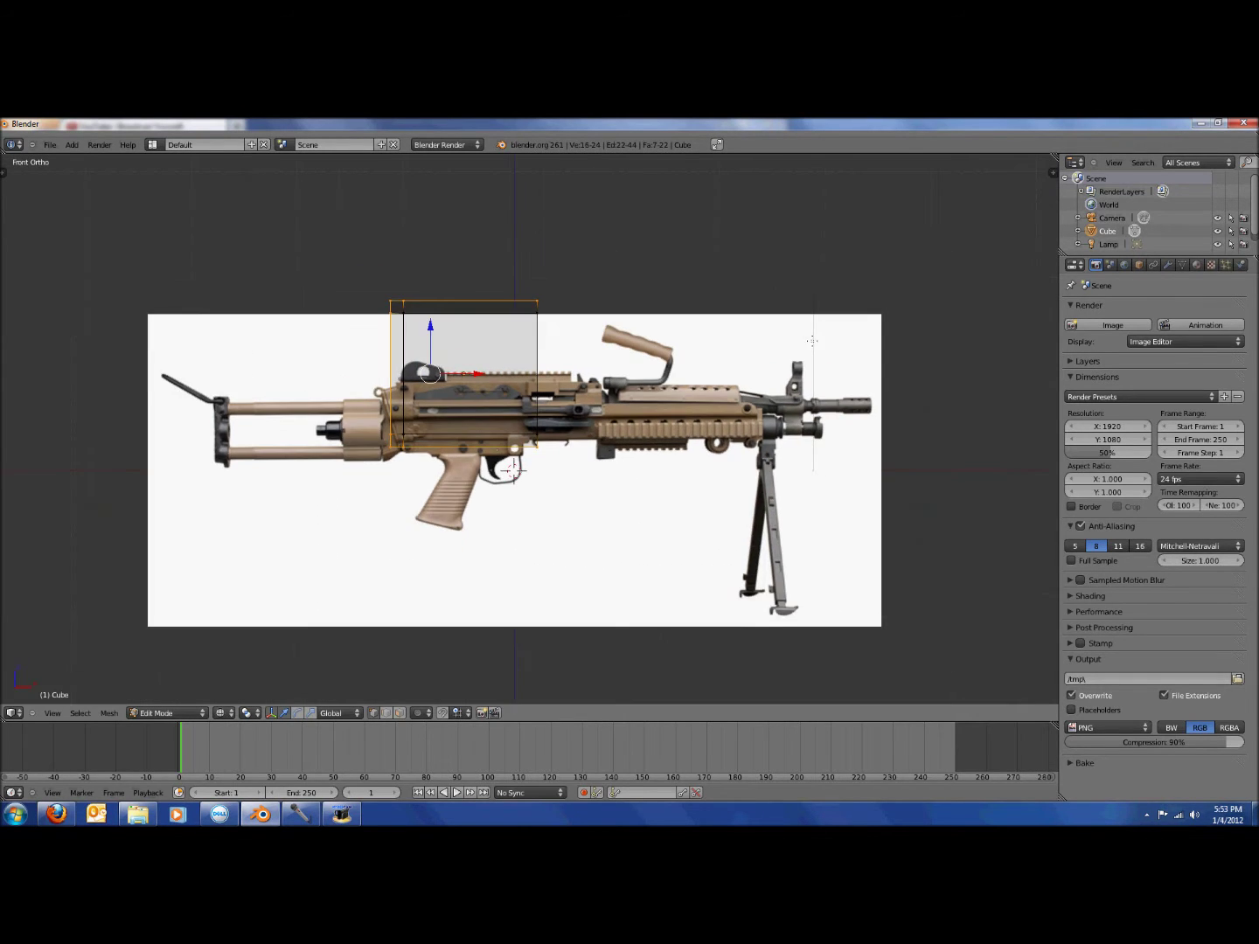
pyautogui.press('KP_3')
pyautogui.scroll(1, 813, 340)
pyautogui.press('s')
pyautogui.press('y')
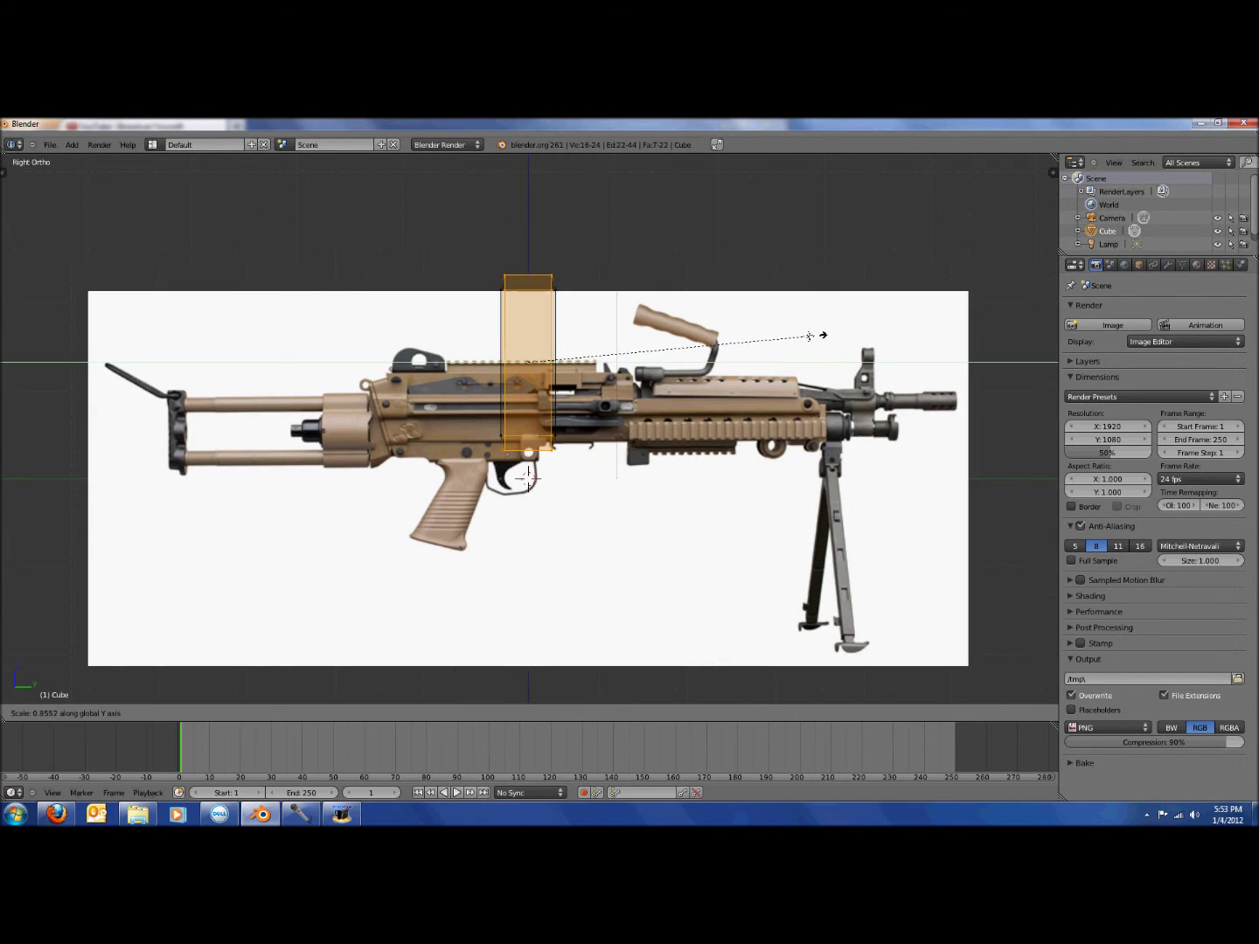
pyautogui.click(742, 352)
# Inspect the tapered block in solid shading from an angle and return to the front wireframe view.
pyautogui.press('z')
pyautogui.press('Tab')
pyautogui.moveTo(451, 412)
pyautogui.mouseDown(button='middle')
pyautogui.moveTo(755, 403)
pyautogui.moveTo(677, 395)
pyautogui.mouseUp(button='middle')
pyautogui.press('z')
pyautogui.press('z')
pyautogui.press('Tab')
pyautogui.press('KP_3')
pyautogui.press('KP_1')
pyautogui.press('z')
# Move the block's upper stock-side corner vertices slightly inward and down to bevel that corner.
pyautogui.scroll(1, 628, 359)
pyautogui.press('a')
pyautogui.press('b')
pyautogui.moveTo(312, 225); pyautogui.dragTo(339, 252)
pyautogui.press('g')
pyautogui.click(401, 288)
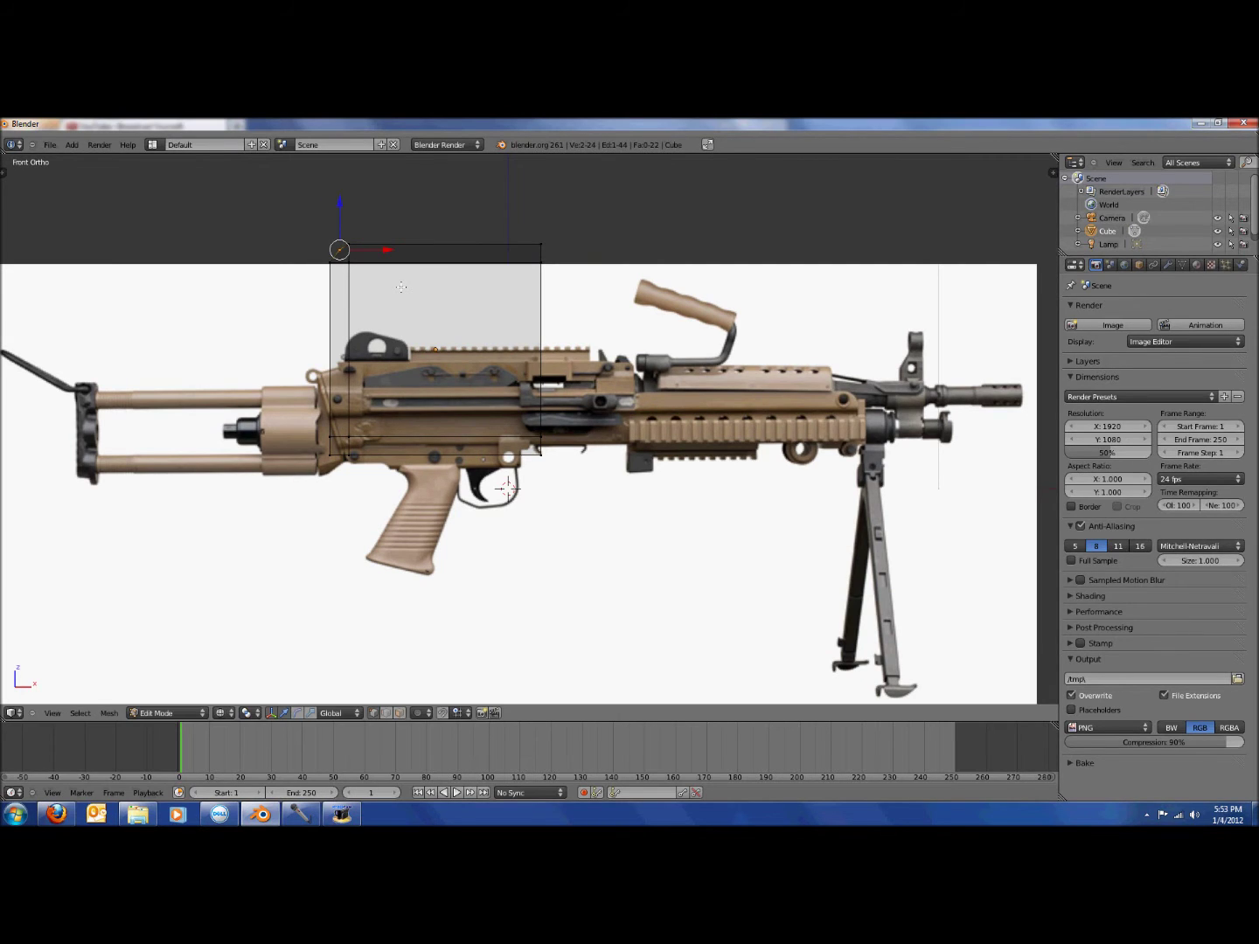
pyautogui.press('g')
pyautogui.click(397, 285)
# Move the block's lower stock-side corner vertices slightly inward and up to bevel that corner.
pyautogui.press('a')
pyautogui.press('b')
pyautogui.moveTo(318, 448); pyautogui.dragTo(340, 471)
pyautogui.press('g')
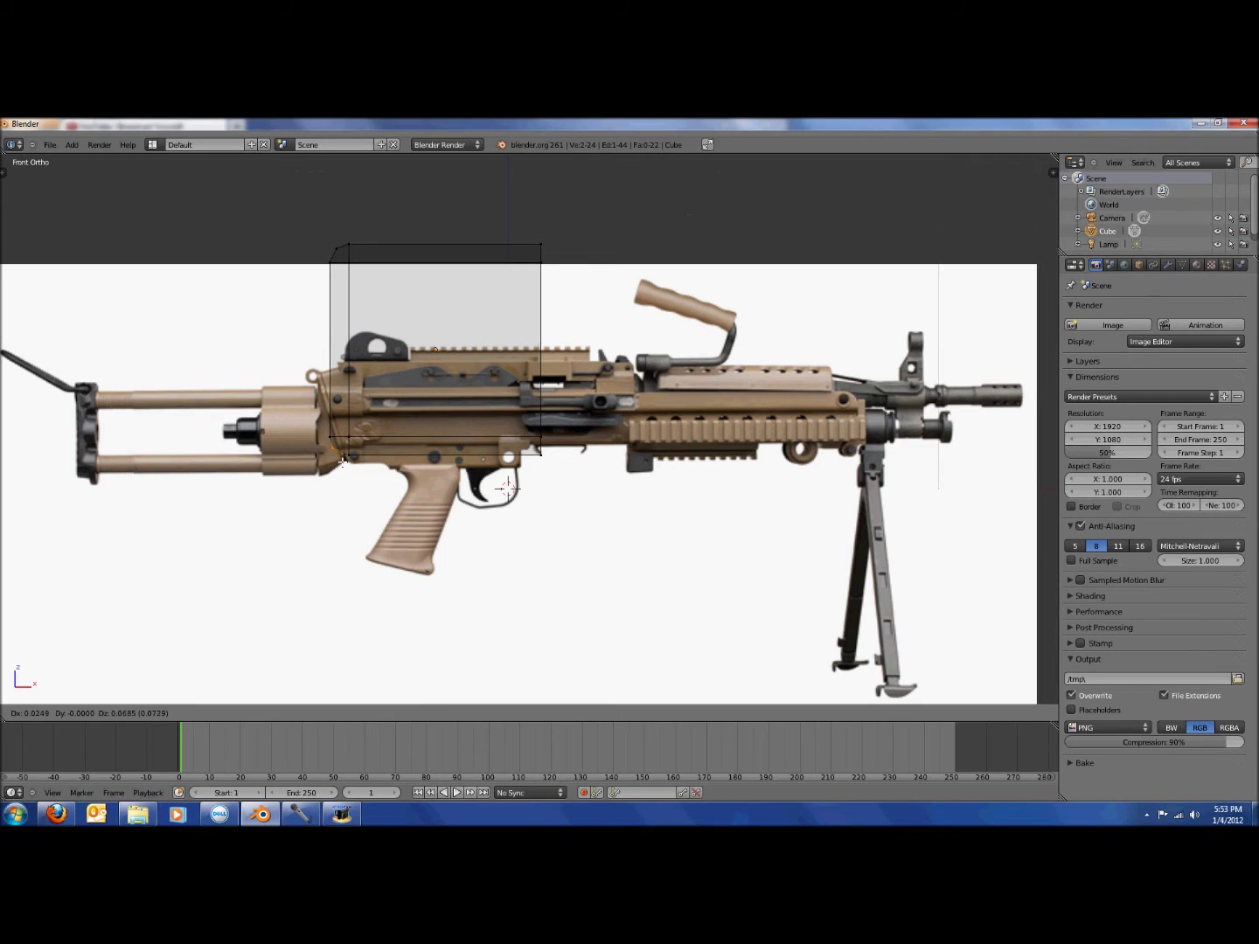
pyautogui.click(343, 460)
pyautogui.press('a')
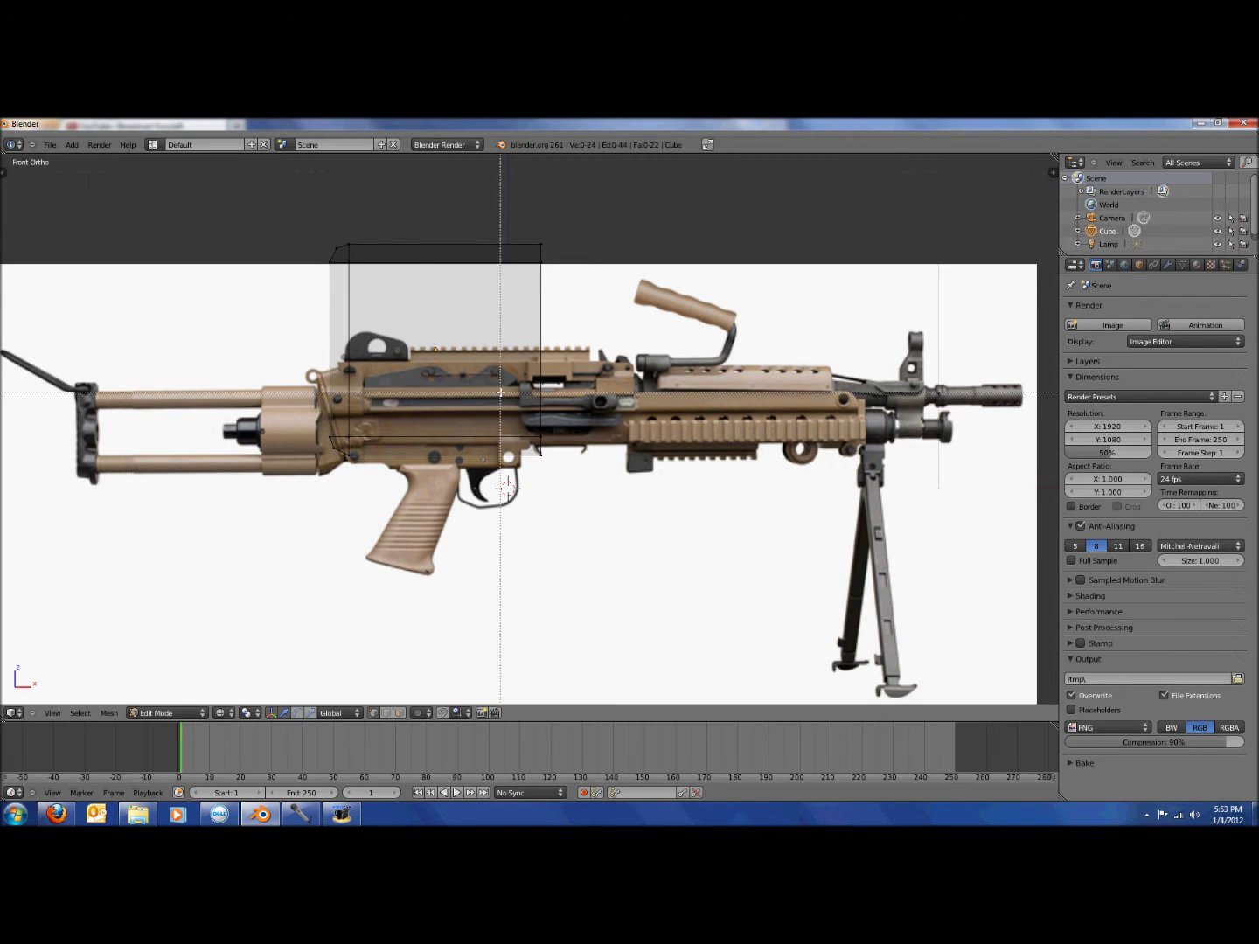
# Align the whole block with the receiver's lower edge and pull its upper stock-side vertices down to the receiver's top rear corner.
pyautogui.press('a')
pyautogui.press('g')
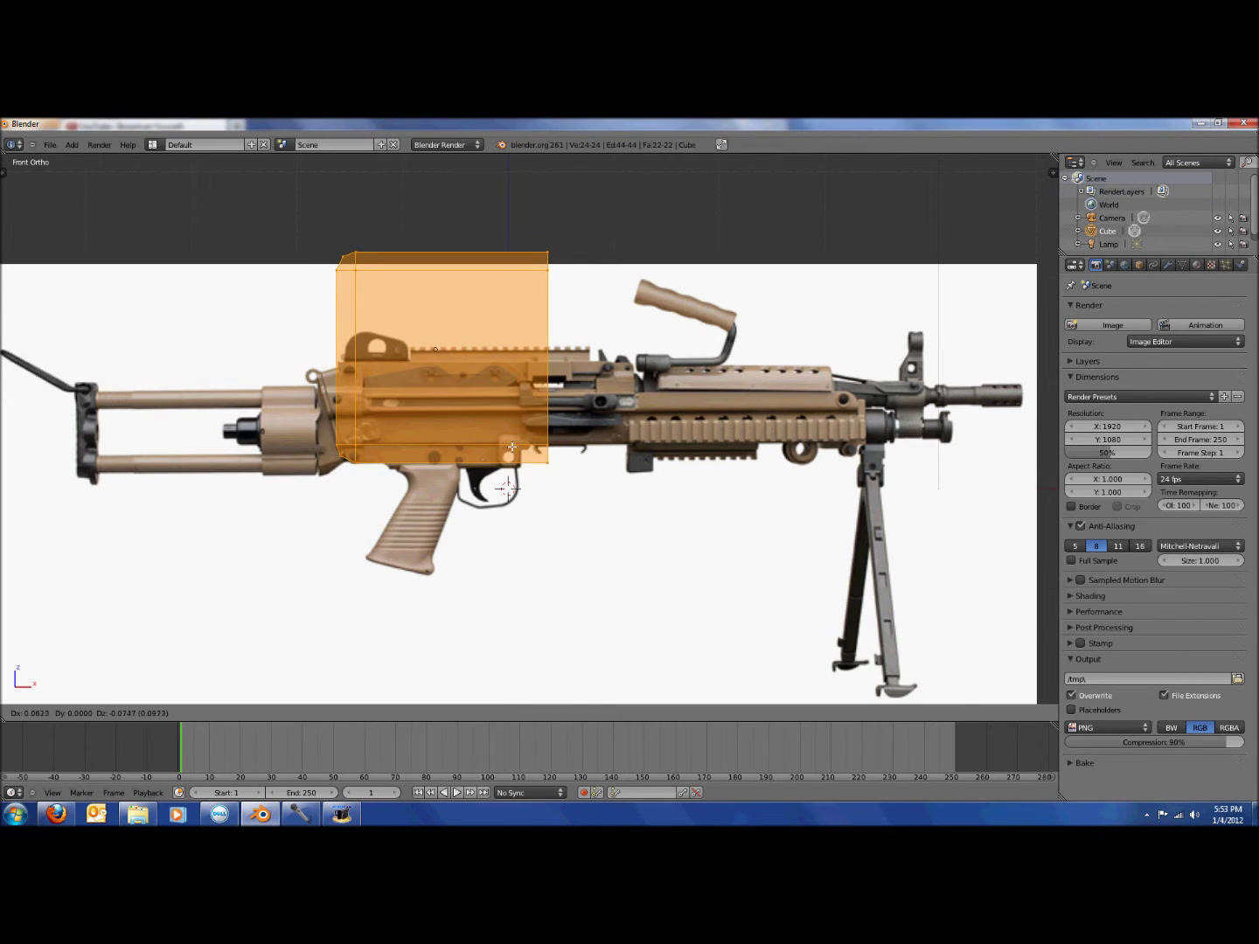
pyautogui.click(513, 447)
pyautogui.press('a')
pyautogui.press('b')
pyautogui.moveTo(310, 216); pyautogui.dragTo(389, 292)
pyautogui.press('g')
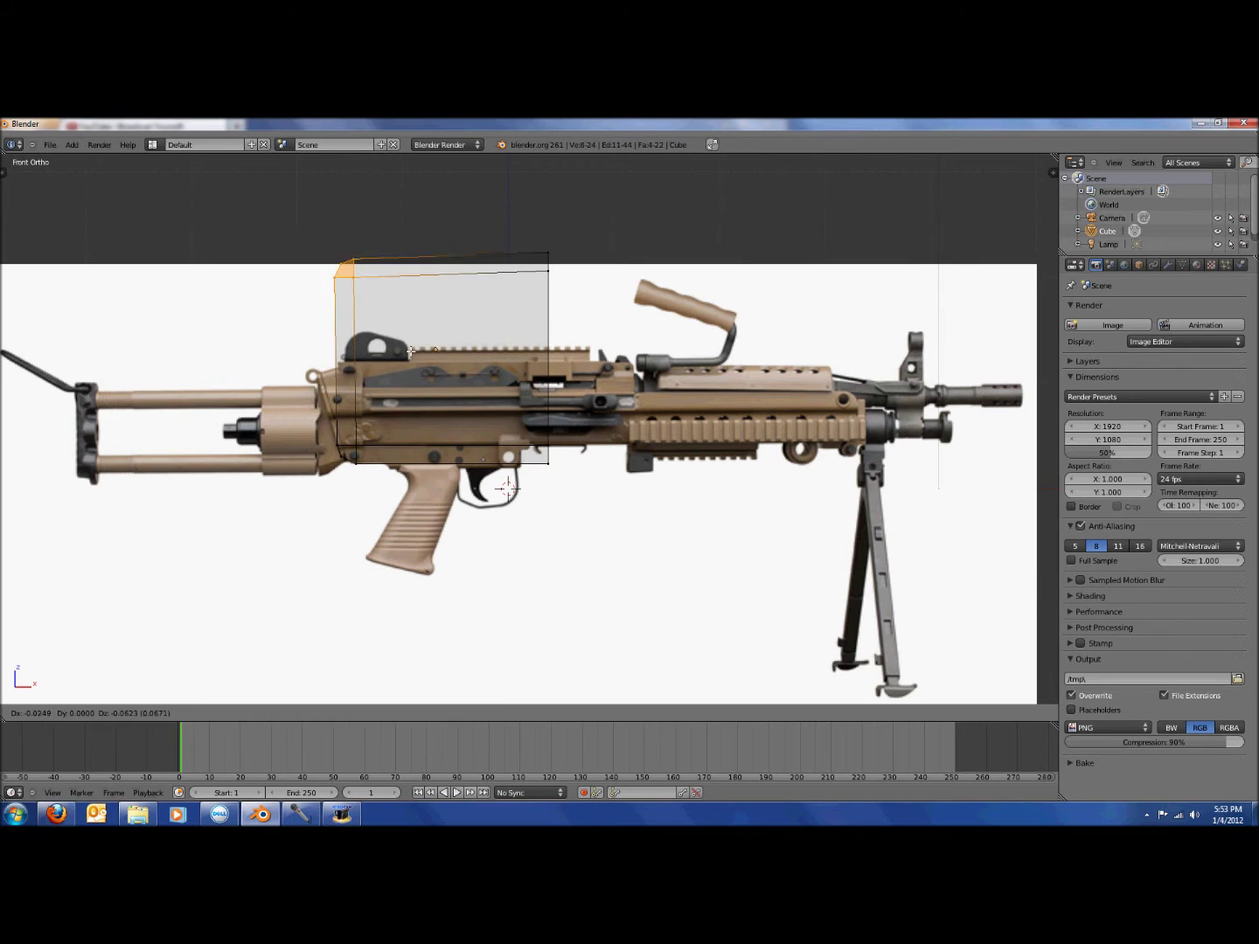
pyautogui.click(397, 446)
# Fine-adjust the upper rear corner vertices to follow the receiver's angled rear outline.
pyautogui.press('a')
pyautogui.press('b')
pyautogui.moveTo(320, 350); pyautogui.dragTo(350, 390)
pyautogui.press('g')
pyautogui.click(331, 369)
pyautogui.press('a')
pyautogui.press('b')
pyautogui.press('g')
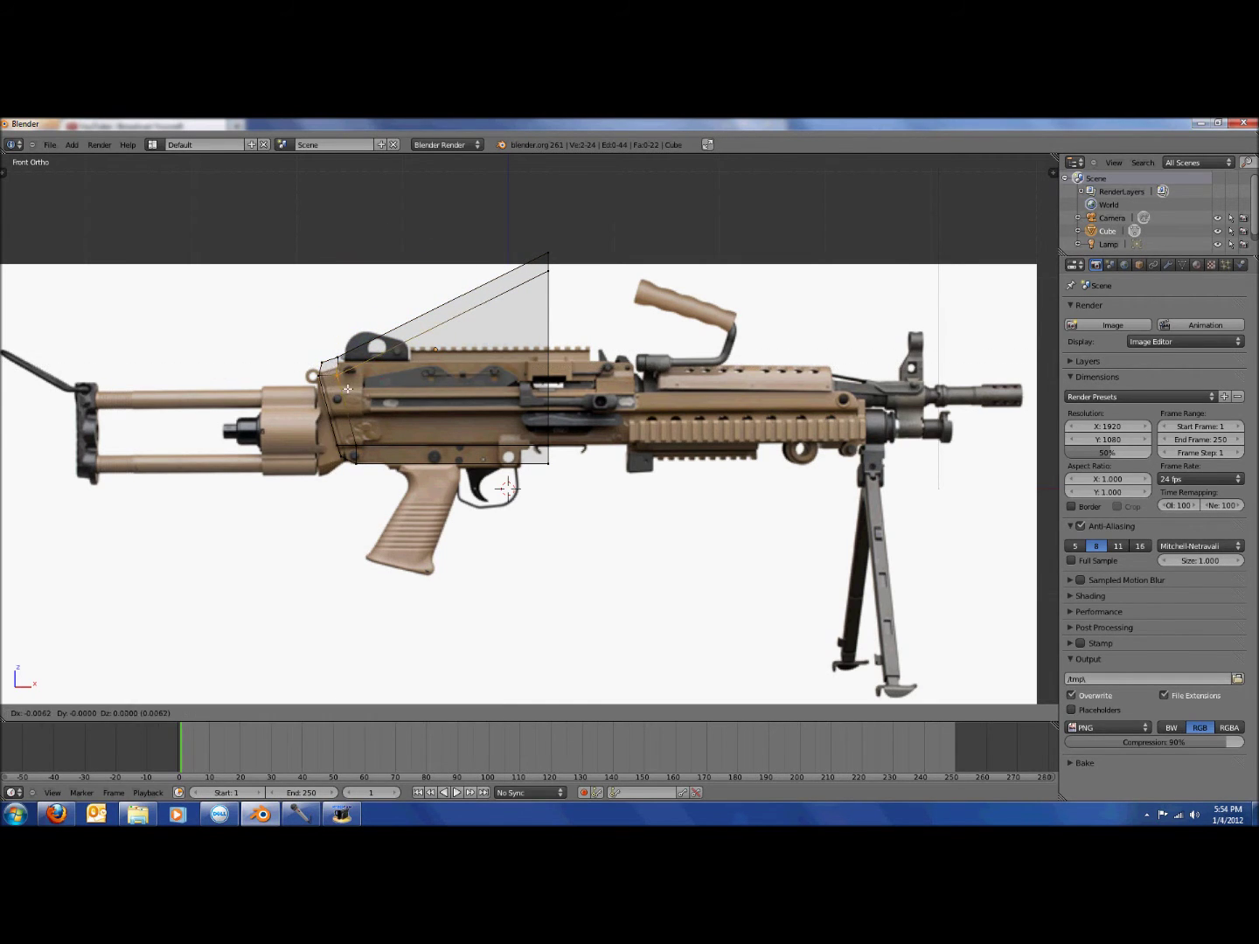
pyautogui.click(347, 389)
# Lower the block's upper front vertices along Z to the receiver's top edge.
pyautogui.press('a')
pyautogui.press('b')
pyautogui.moveTo(527, 260); pyautogui.dragTo(566, 282)
pyautogui.press('g')
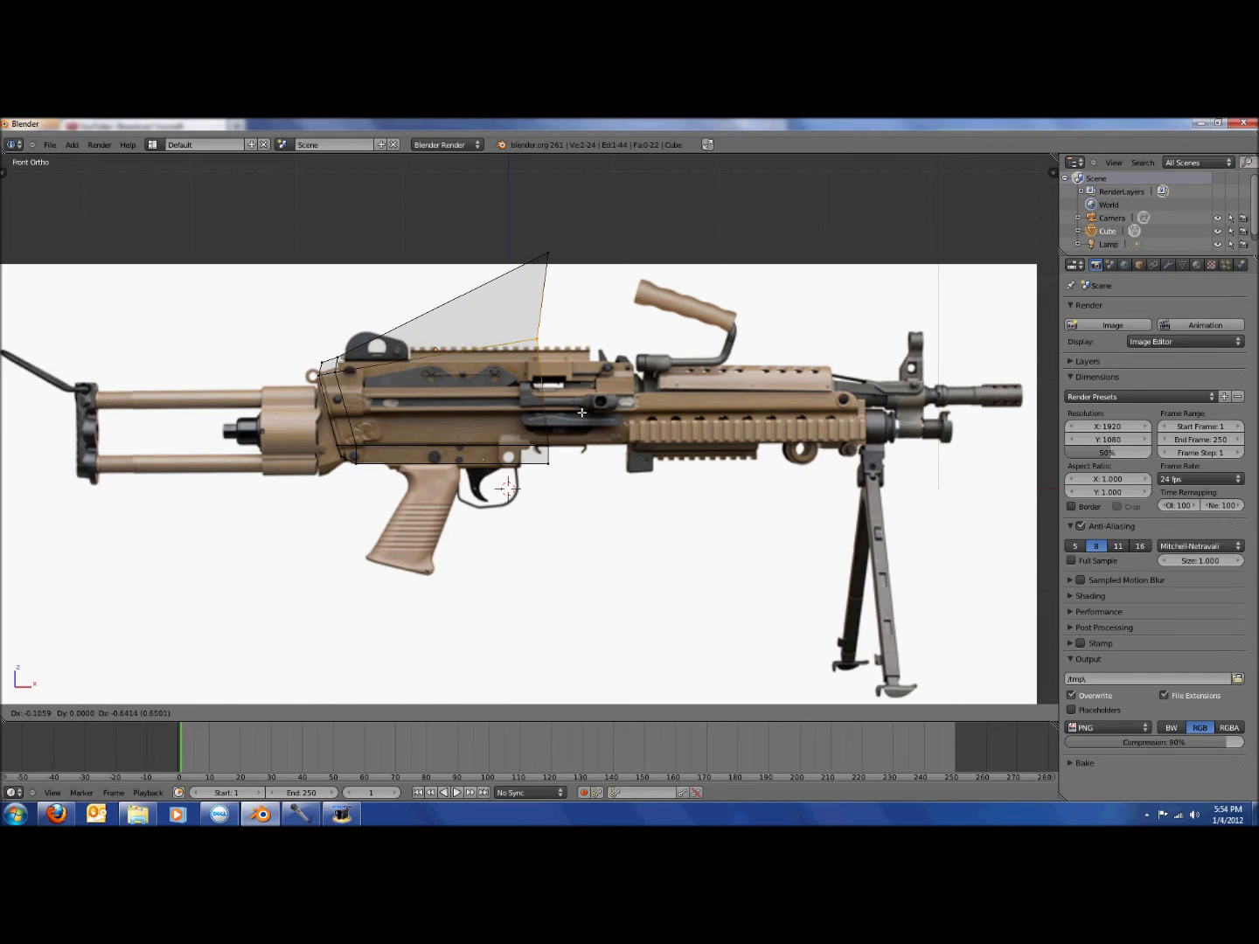
pyautogui.rightClick(573, 410)
pyautogui.moveTo(524, 216); pyautogui.dragTo(575, 282)
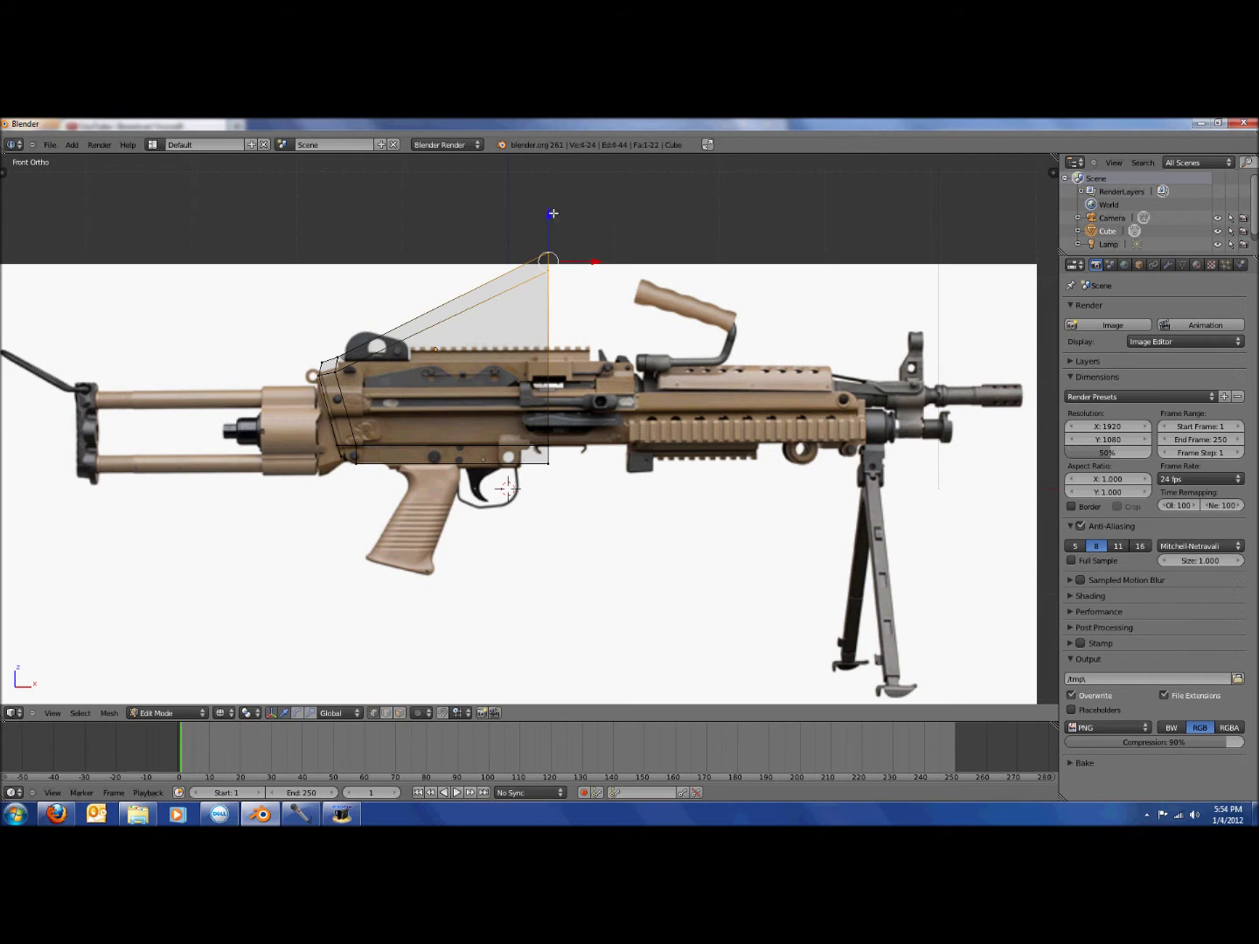
pyautogui.press('g')
pyautogui.press('z')
pyautogui.click(556, 328)
# Select the block's front vertices and move them back along X to line up with the front of the trigger guard.
pyautogui.press('a')
pyautogui.press('b')
pyautogui.moveTo(512, 272); pyautogui.dragTo(604, 474)
pyautogui.moveTo(591, 408); pyautogui.dragTo(573, 413)
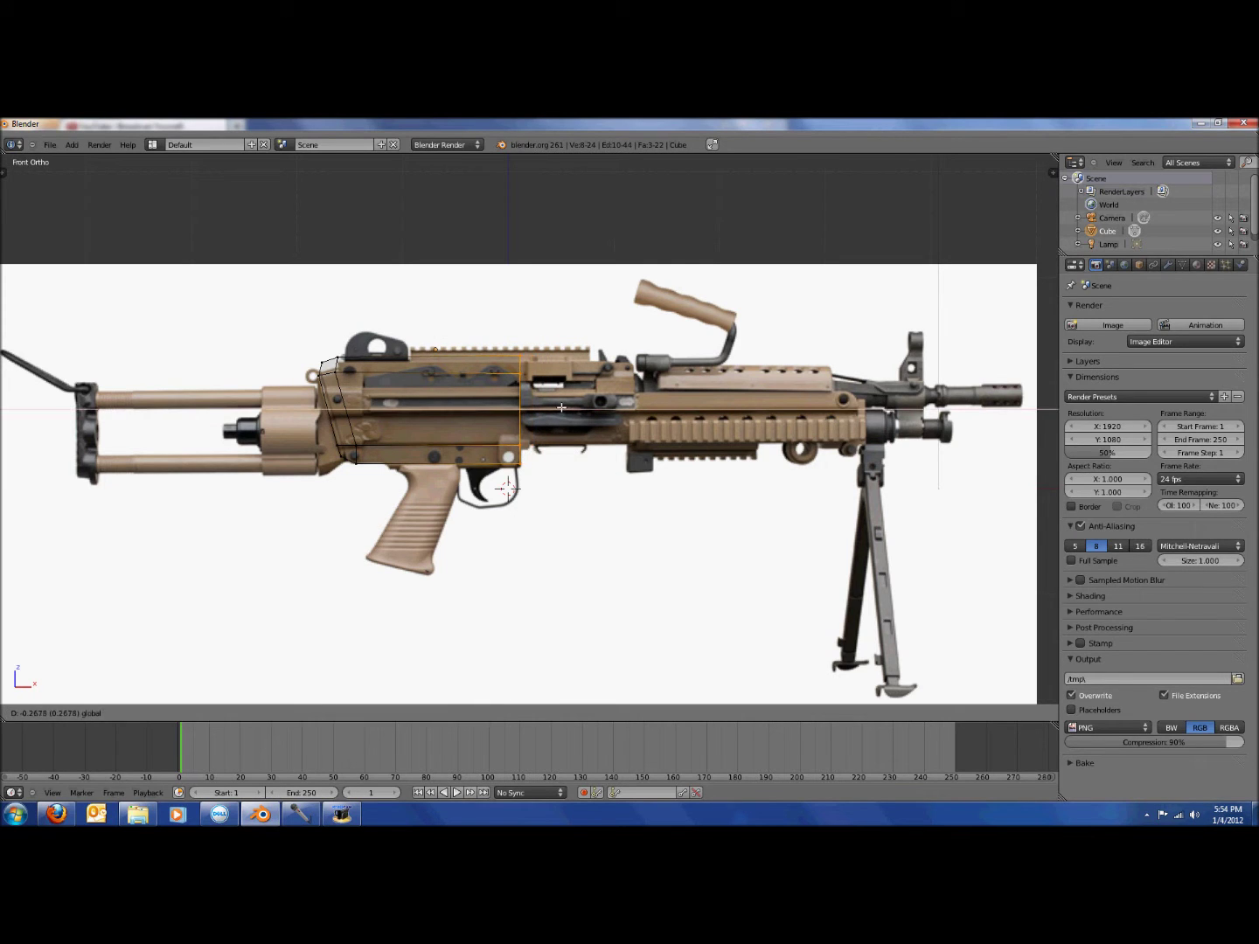
pyautogui.click(562, 407)
pyautogui.scroll(2, 541, 367)
pyautogui.scroll(2, 568, 397)
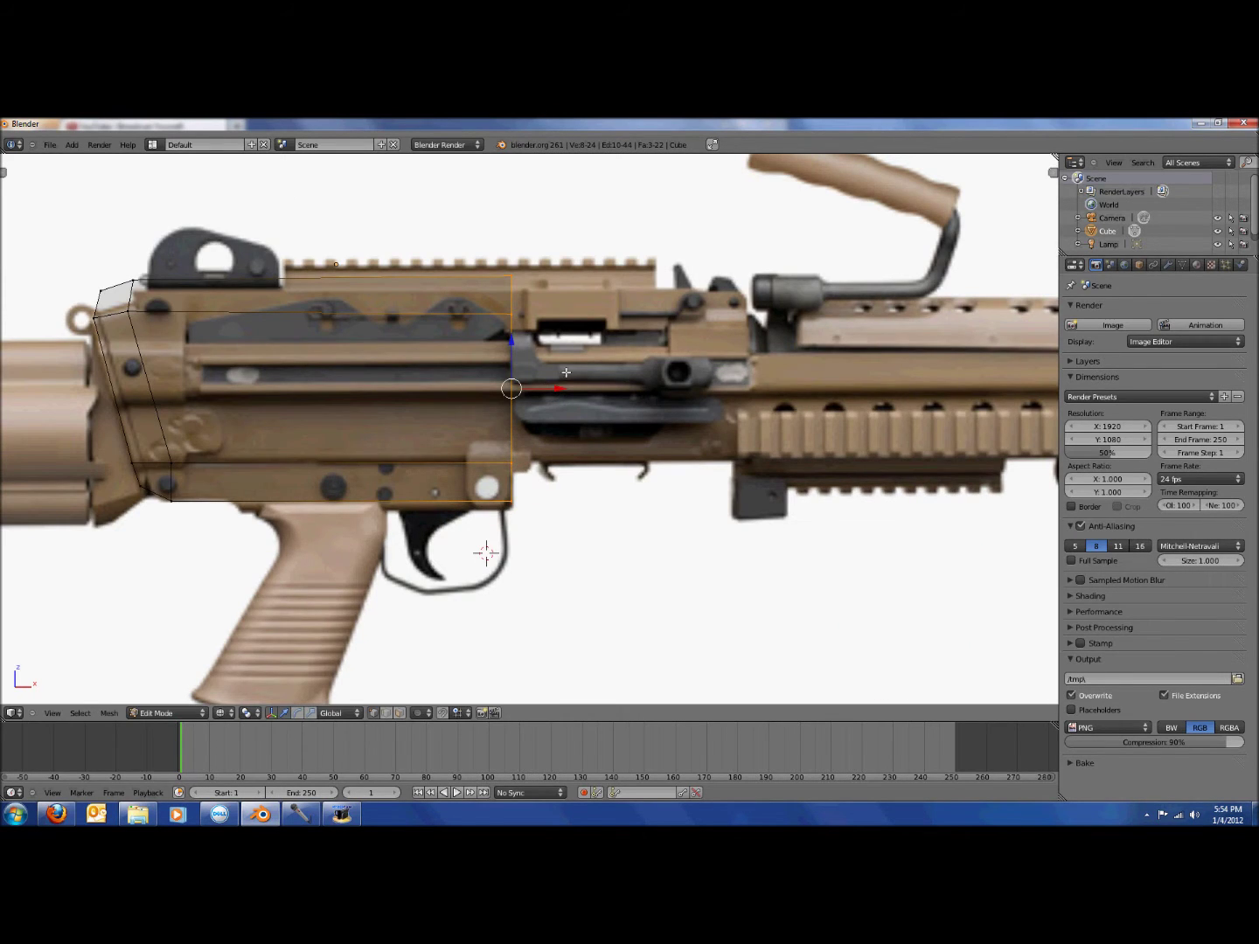
pyautogui.moveTo(559, 388); pyautogui.dragTo(555, 390)
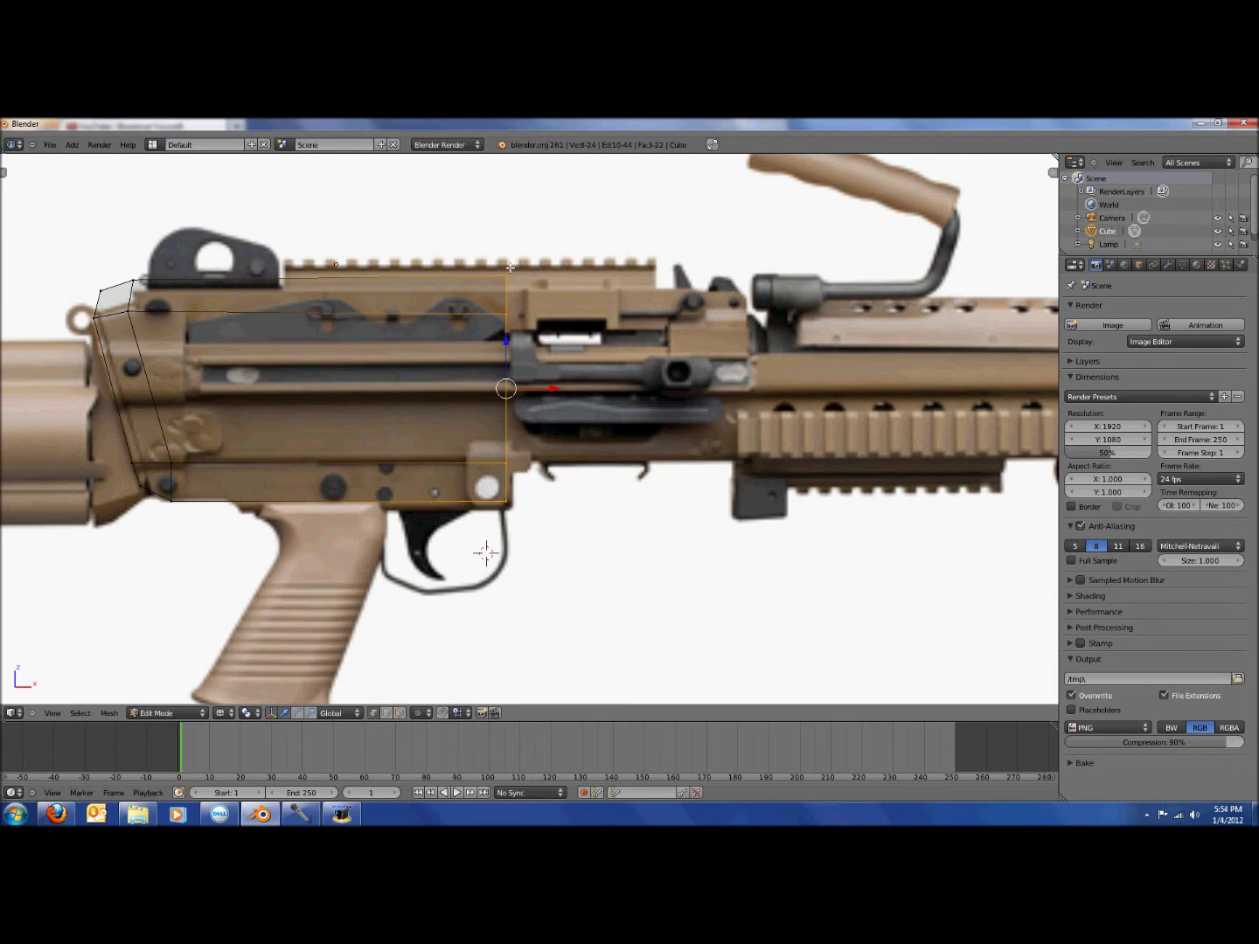
# Extrude the front face forward about 0.04 units and raise its lower vertices to the receiver's stepped underside.
pyautogui.press('e')
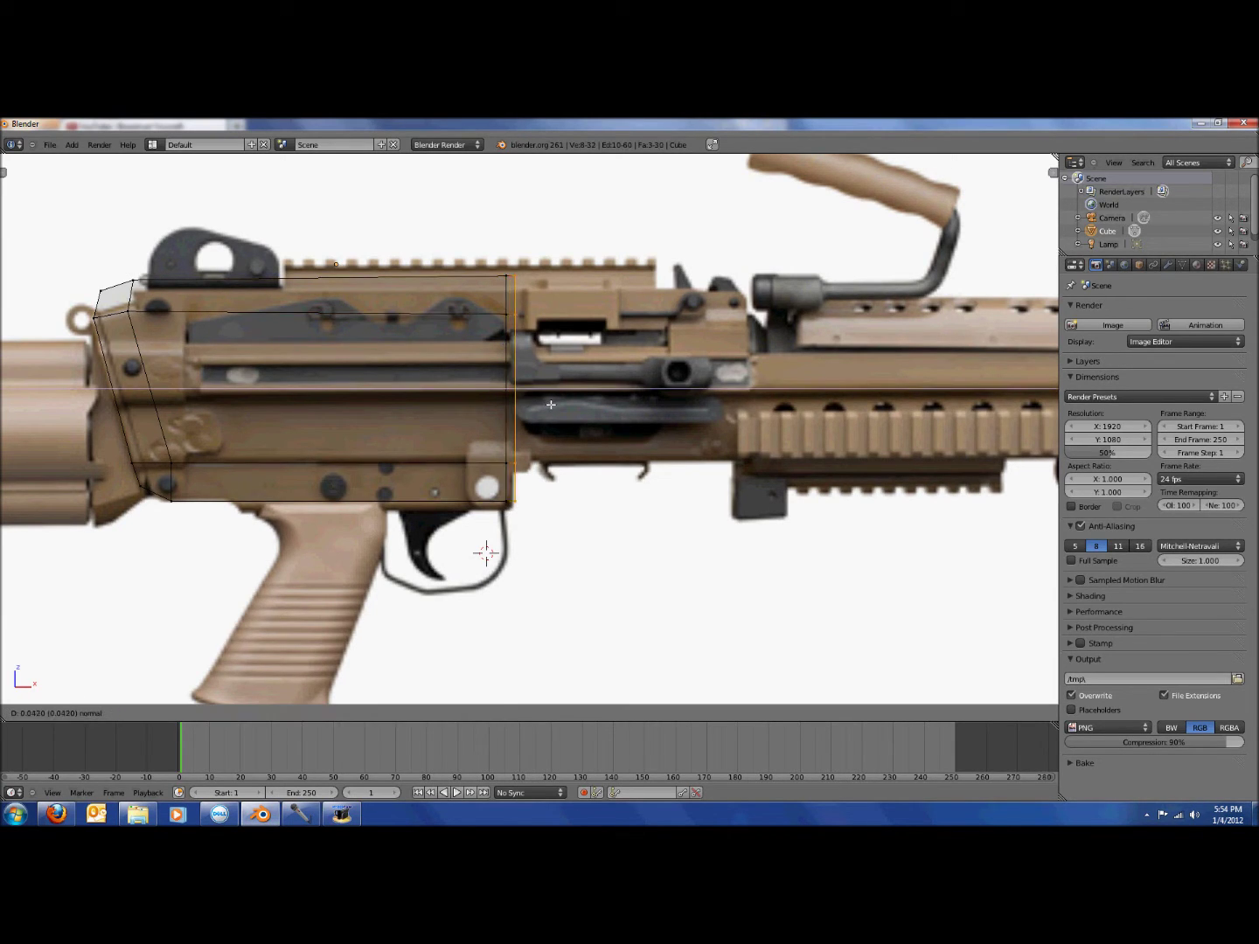
pyautogui.click(551, 405)
pyautogui.press('a')
pyautogui.press('b')
pyautogui.moveTo(511, 442); pyautogui.dragTo(543, 527)
pyautogui.moveTo(515, 447); pyautogui.dragTo(525, 407)
# Select the new front vertices and extrude them forward along the receiver to just short of the handguard.
pyautogui.press('a')
pyautogui.press('b')
pyautogui.moveTo(512, 245); pyautogui.dragTo(605, 514)
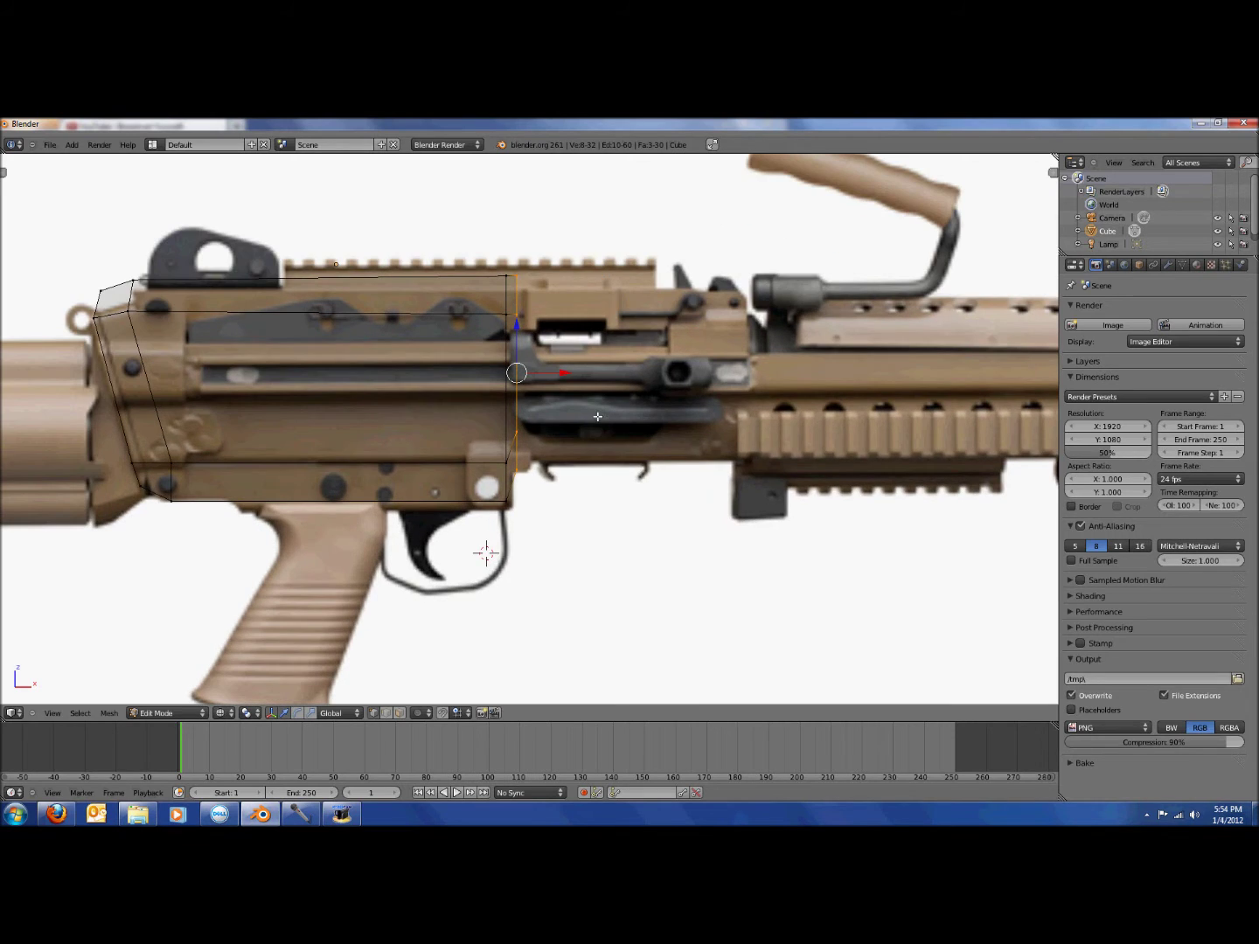
pyautogui.press('e')
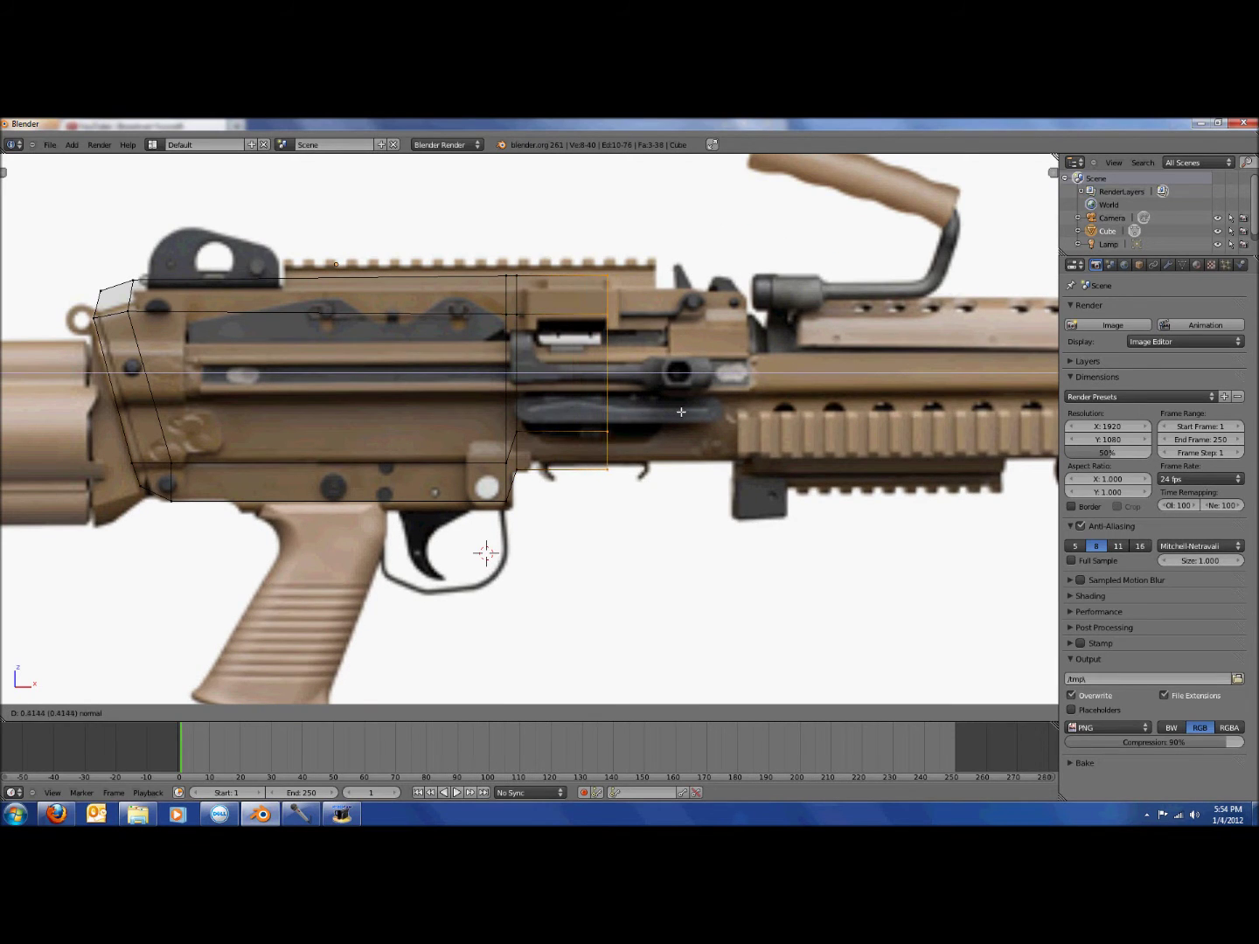
pyautogui.click(780, 413)
# Lower the mesh's top row of vertices and the row beneath it slightly to match the receiver's top edge.
pyautogui.press('a')
pyautogui.press('b')
pyautogui.moveTo(33, 202); pyautogui.dragTo(743, 291)
pyautogui.moveTo(394, 237); pyautogui.dragTo(395, 249)
pyautogui.press('a')
pyautogui.press('b')
pyautogui.moveTo(80, 308); pyautogui.dragTo(788, 360)
pyautogui.moveTo(404, 271); pyautogui.dragTo(404, 275)
# Extrude the front face forward to the handguard's rear edge and slope its upper vertices slightly down.
pyautogui.press('a')
pyautogui.press('b')
pyautogui.moveTo(689, 244); pyautogui.dragTo(783, 542)
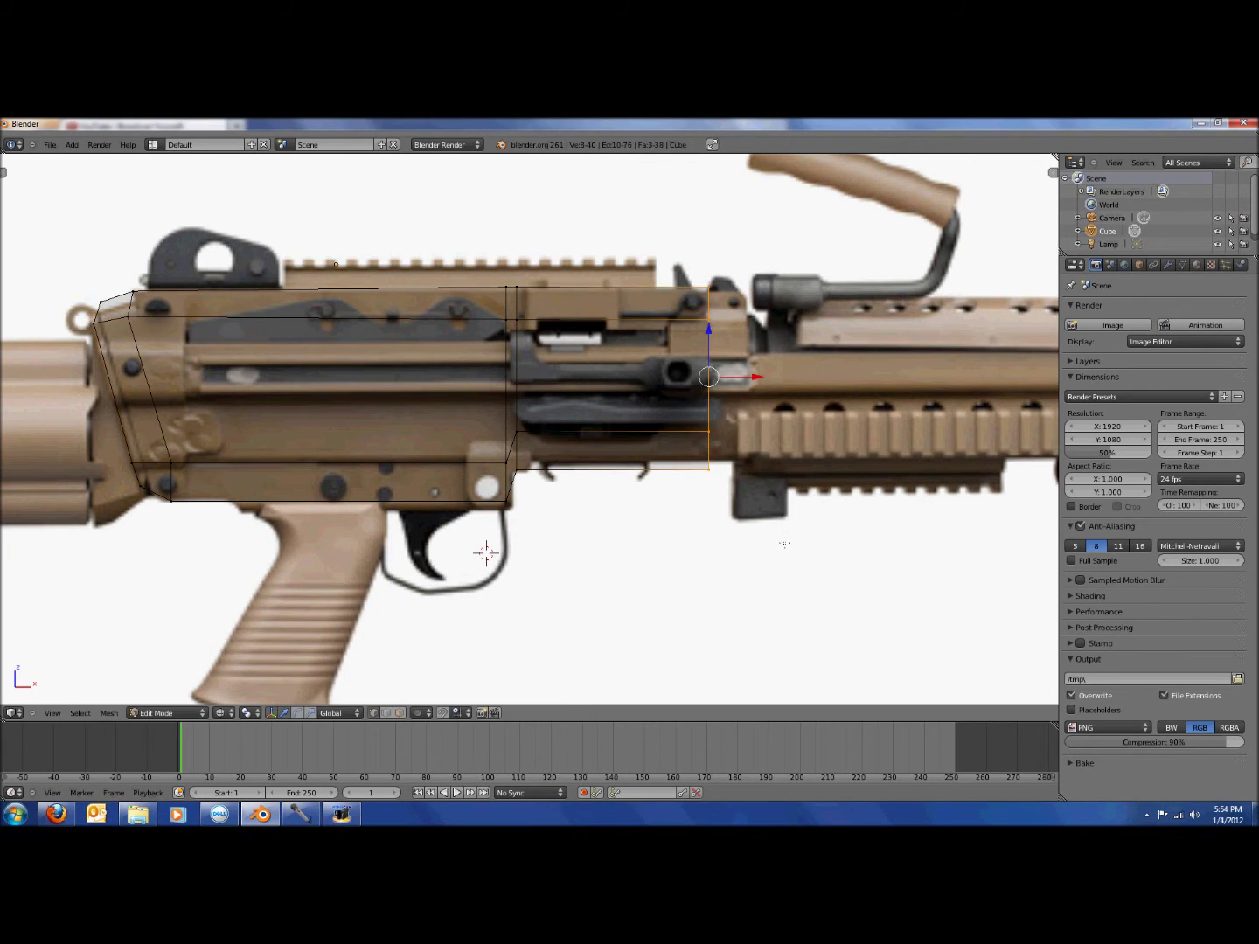
pyautogui.press('e')
pyautogui.click(826, 544)
pyautogui.press('a')
pyautogui.press('b')
pyautogui.moveTo(722, 244); pyautogui.dragTo(783, 341)
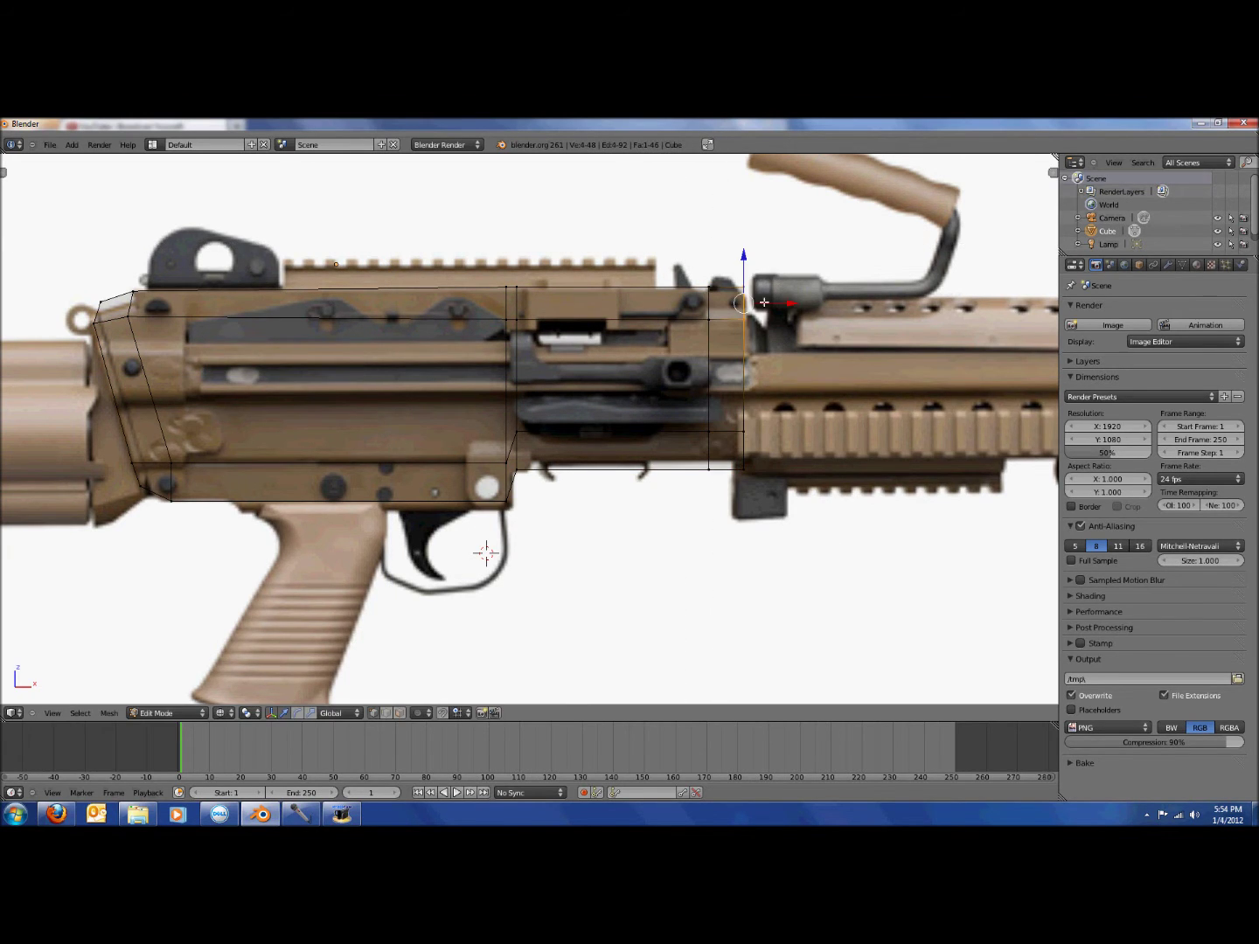
# Select all front-end vertices and extrude a very narrow section forward at the handguard's rear edge.
pyautogui.press('a')
pyautogui.press('b')
pyautogui.moveTo(733, 281); pyautogui.dragTo(784, 548)
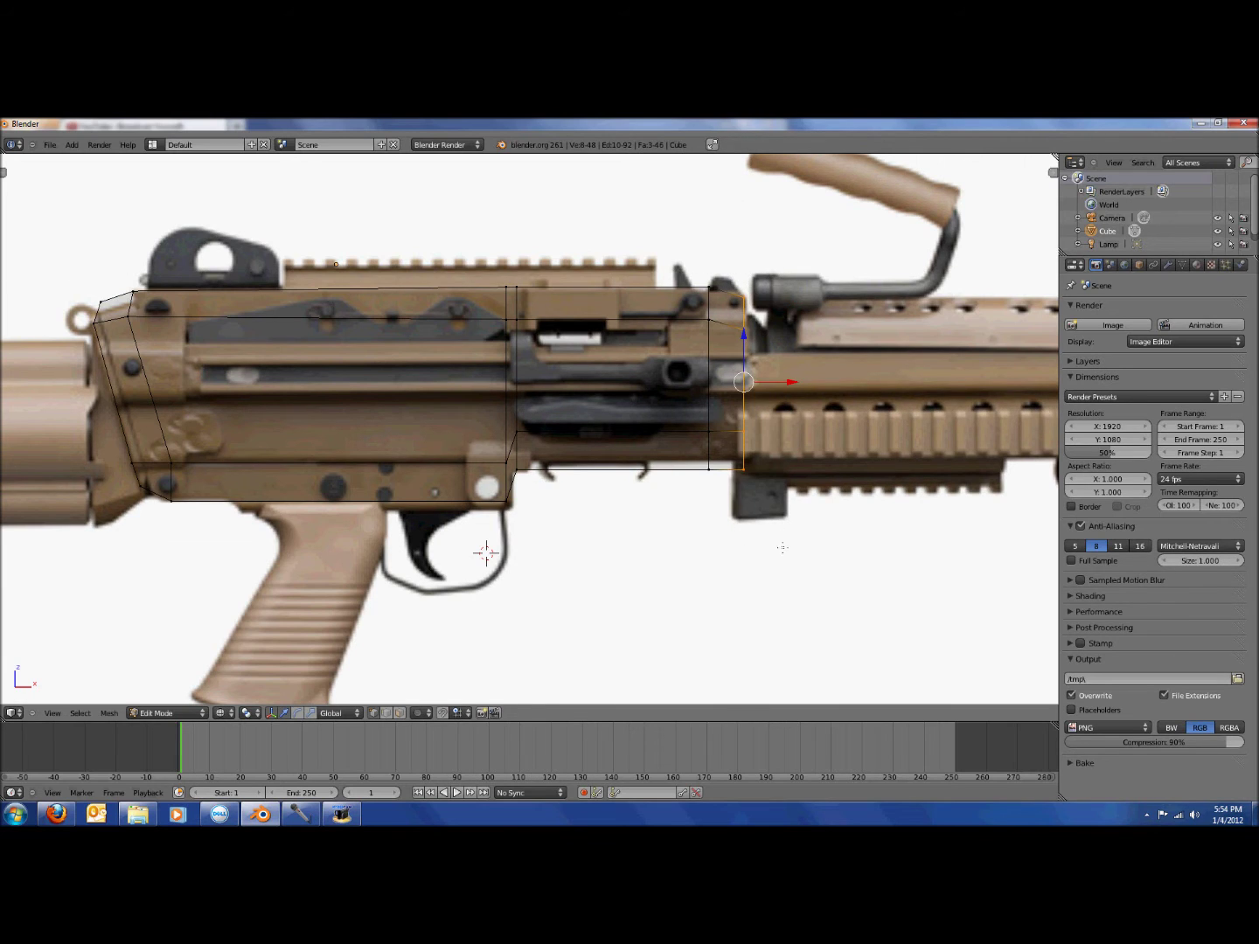
pyautogui.press('a')
pyautogui.press('b')
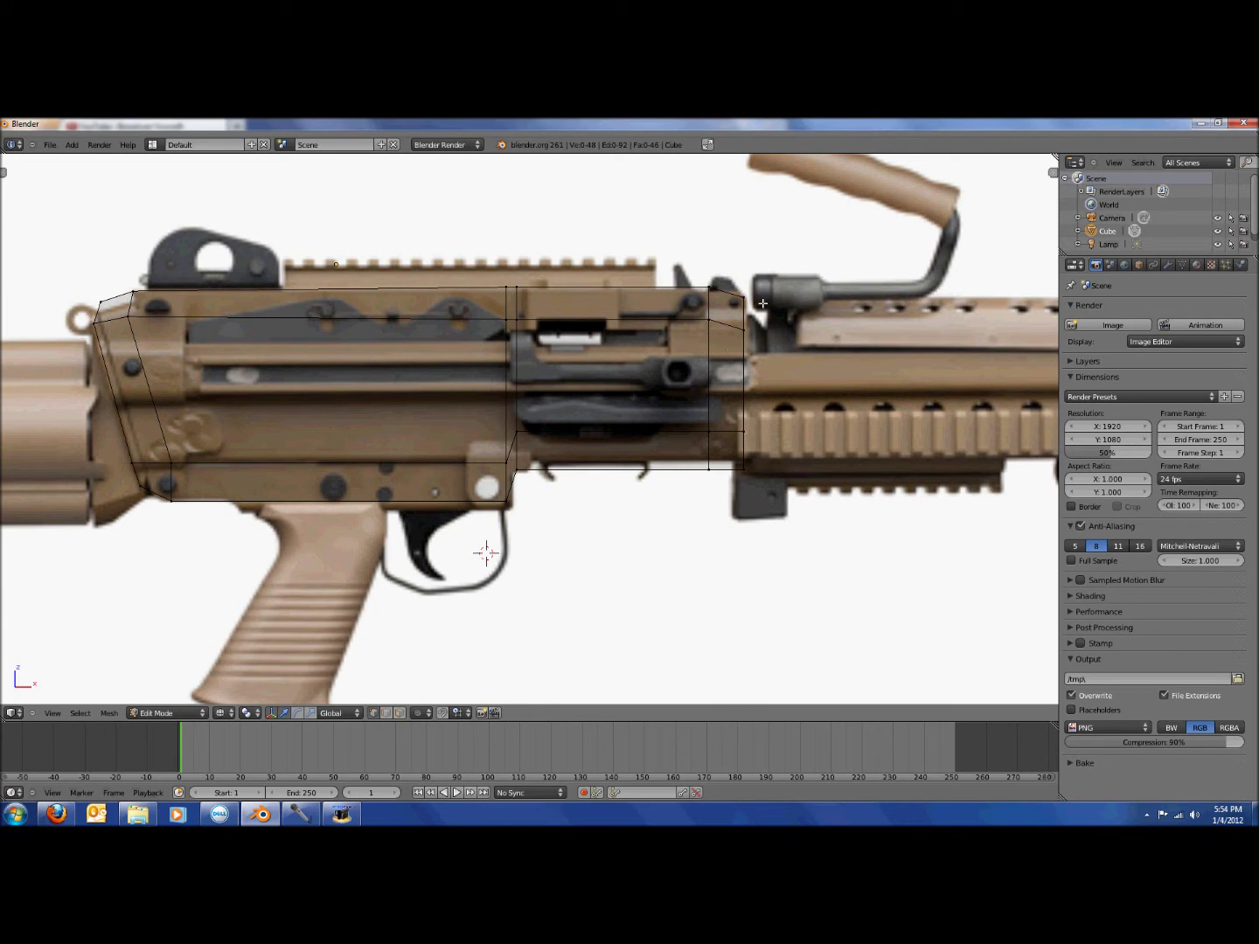
pyautogui.moveTo(737, 269); pyautogui.dragTo(791, 612)
pyautogui.press('e')
pyautogui.click(798, 607)
# Lower the upper front-end vertices vertically at the receiver's front to match the top edge of the handguard.
pyautogui.press('a')
pyautogui.press('b')
pyautogui.moveTo(753, 280); pyautogui.dragTo(796, 350)
pyautogui.press('g')
pyautogui.press('z')
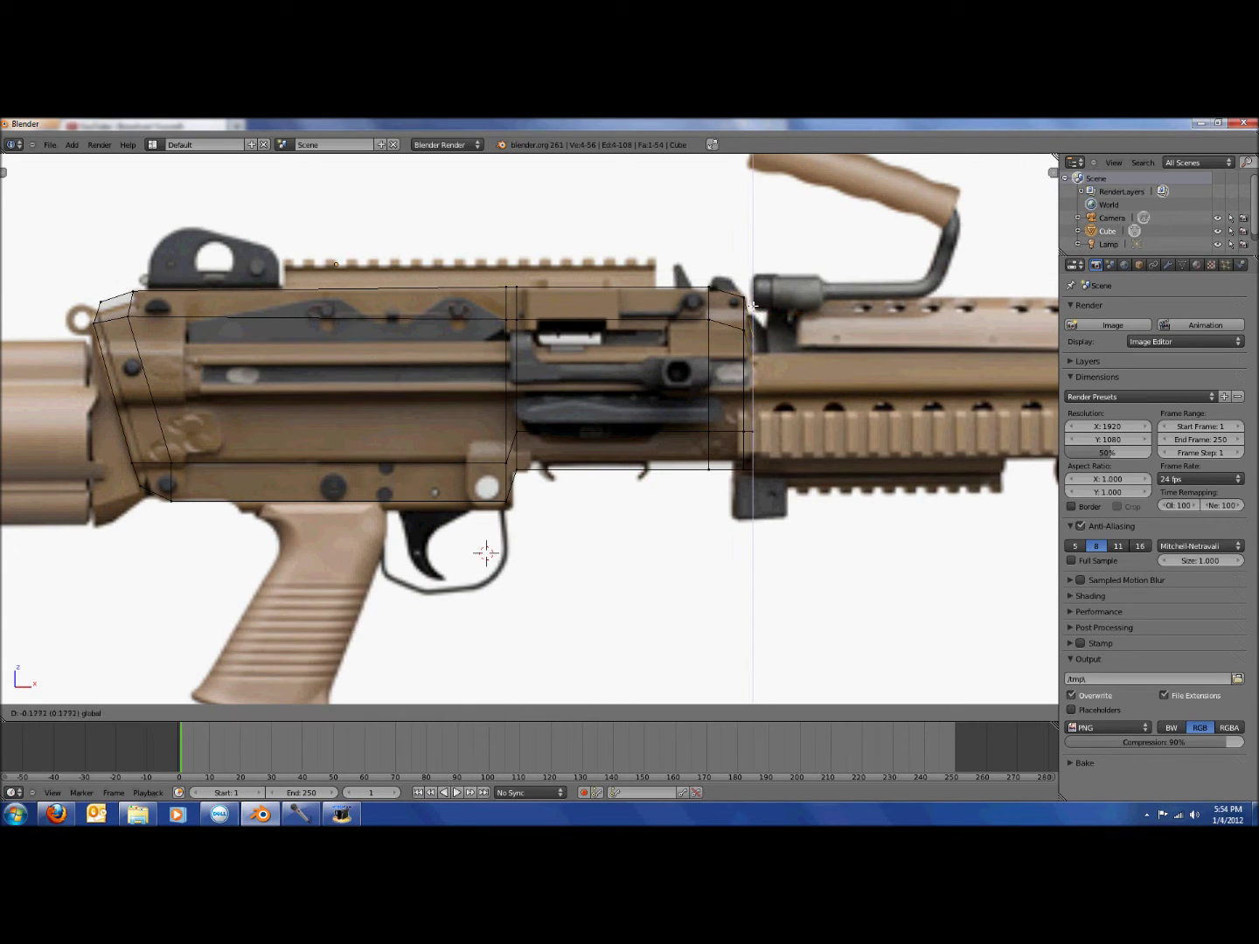
pyautogui.click(754, 319)
# Select the remaining front-end vertices as well and extrude the front face forward along the handguard to just behind its front end.
pyautogui.press('b')
pyautogui.moveTo(751, 351); pyautogui.dragTo(792, 521)
pyautogui.scroll(-2, 829, 492)
pyautogui.keyDown('shift'); pyautogui.moveTo(829, 492); pyautogui.dragTo(525, 472, button='middle'); pyautogui.keyUp('shift')
pyautogui.scroll(1, 508, 452)
pyautogui.press('e')
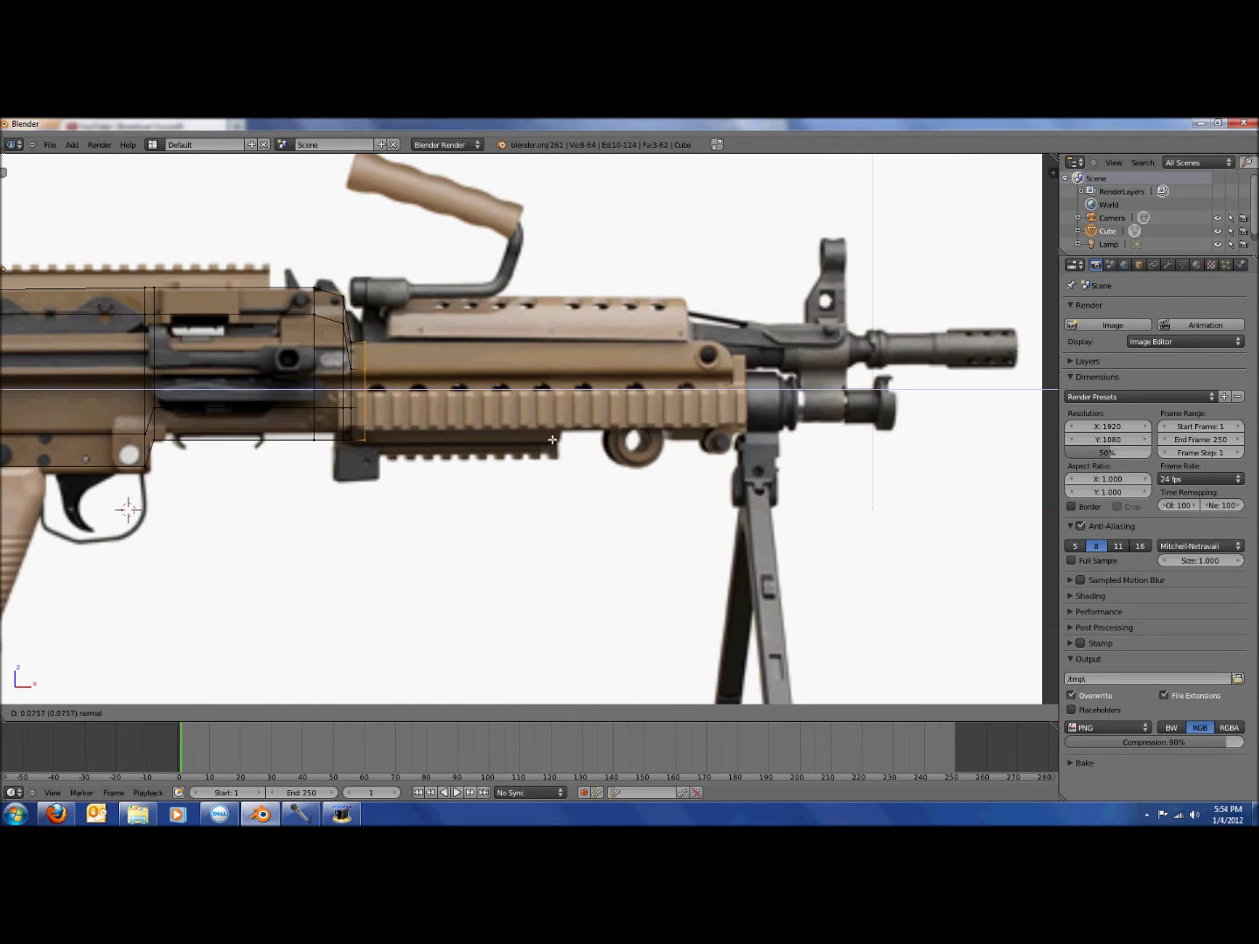
pyautogui.click(886, 439)
# Extrude a short section with its upper vertices sloped down, and extrude another one forward to the handguard's front edge.
pyautogui.press('e')
pyautogui.press('z')
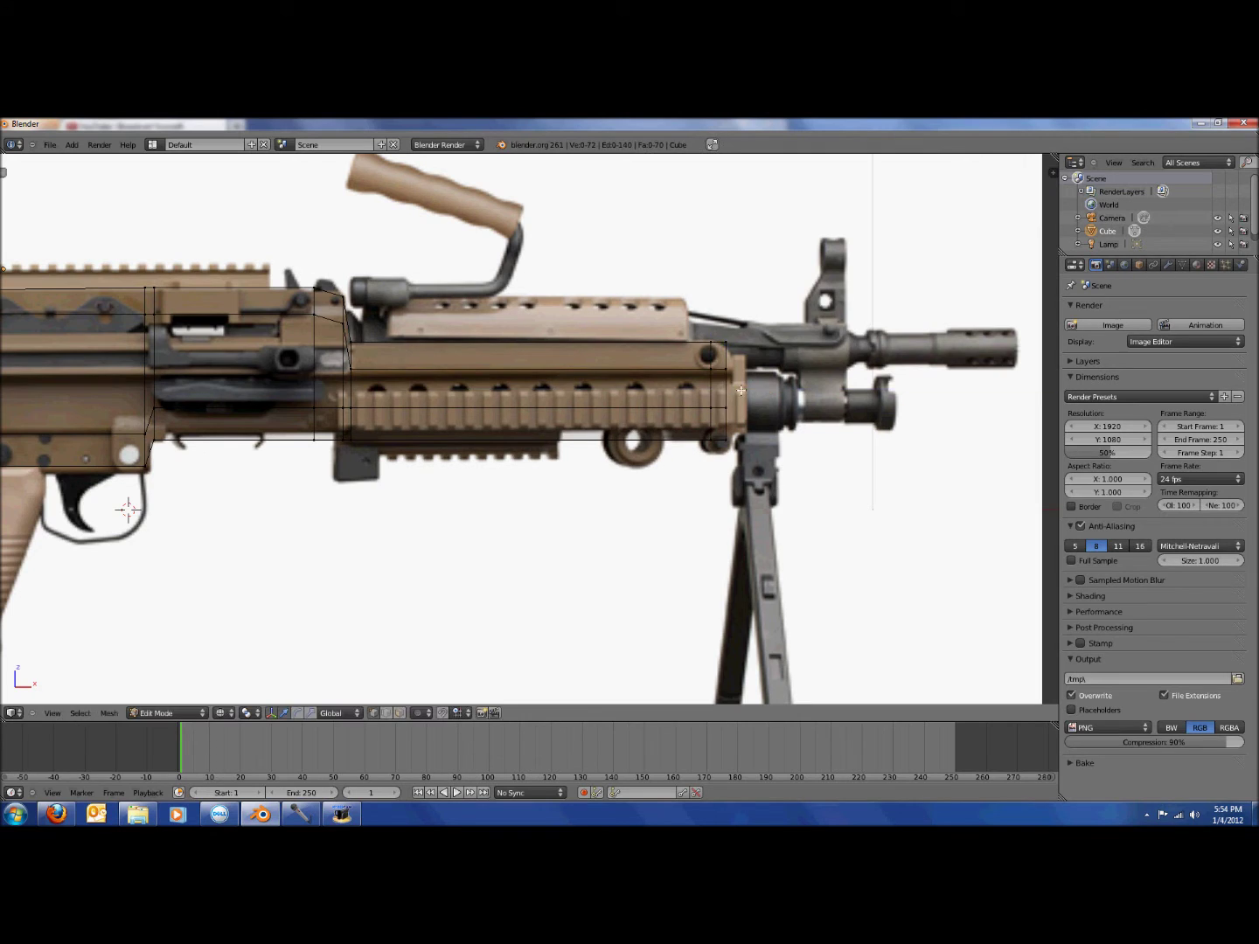
pyautogui.click(730, 324)
pyautogui.press('a')
pyautogui.press('b')
pyautogui.moveTo(721, 329); pyautogui.dragTo(766, 477)
pyautogui.press('e')
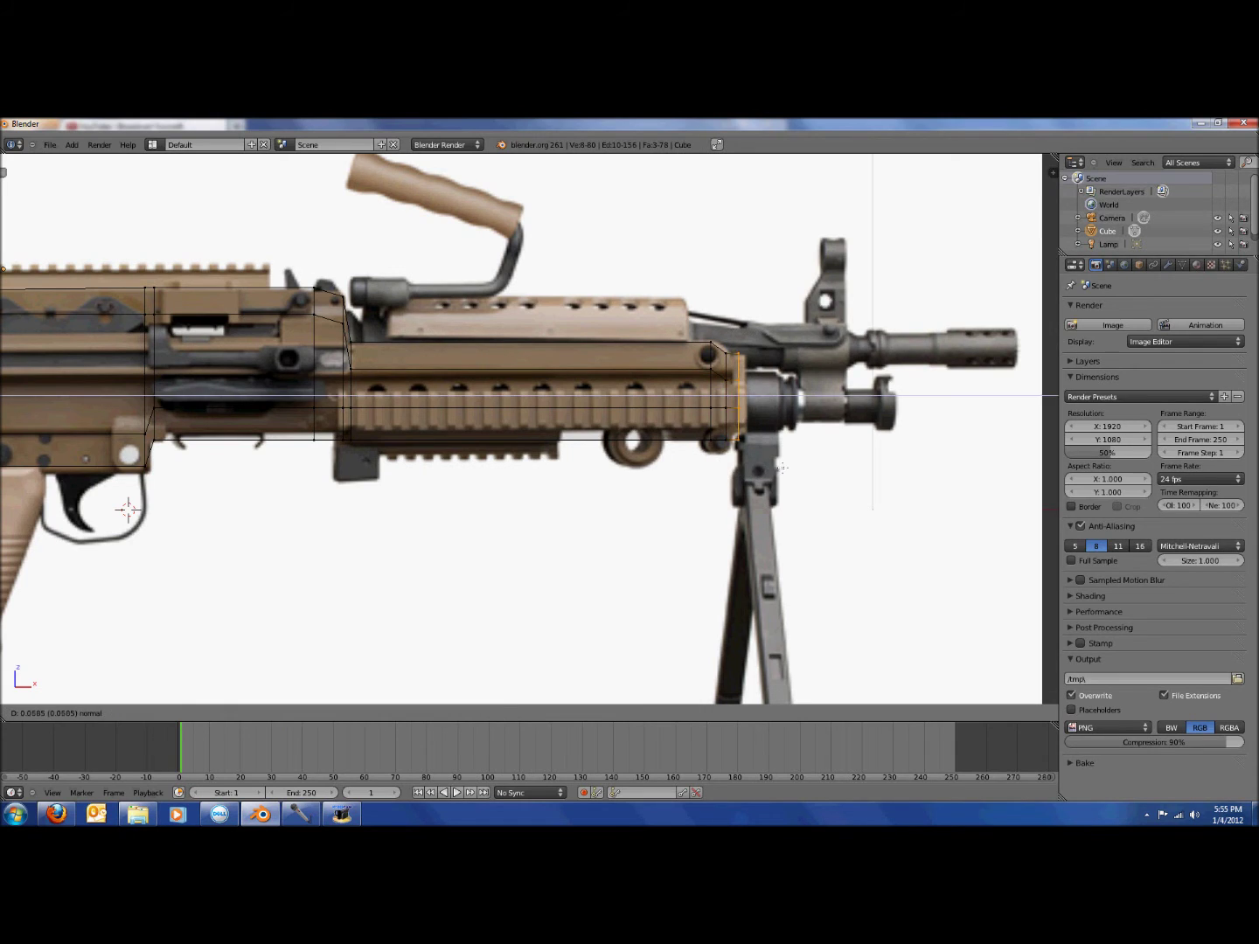
pyautogui.click(791, 470)
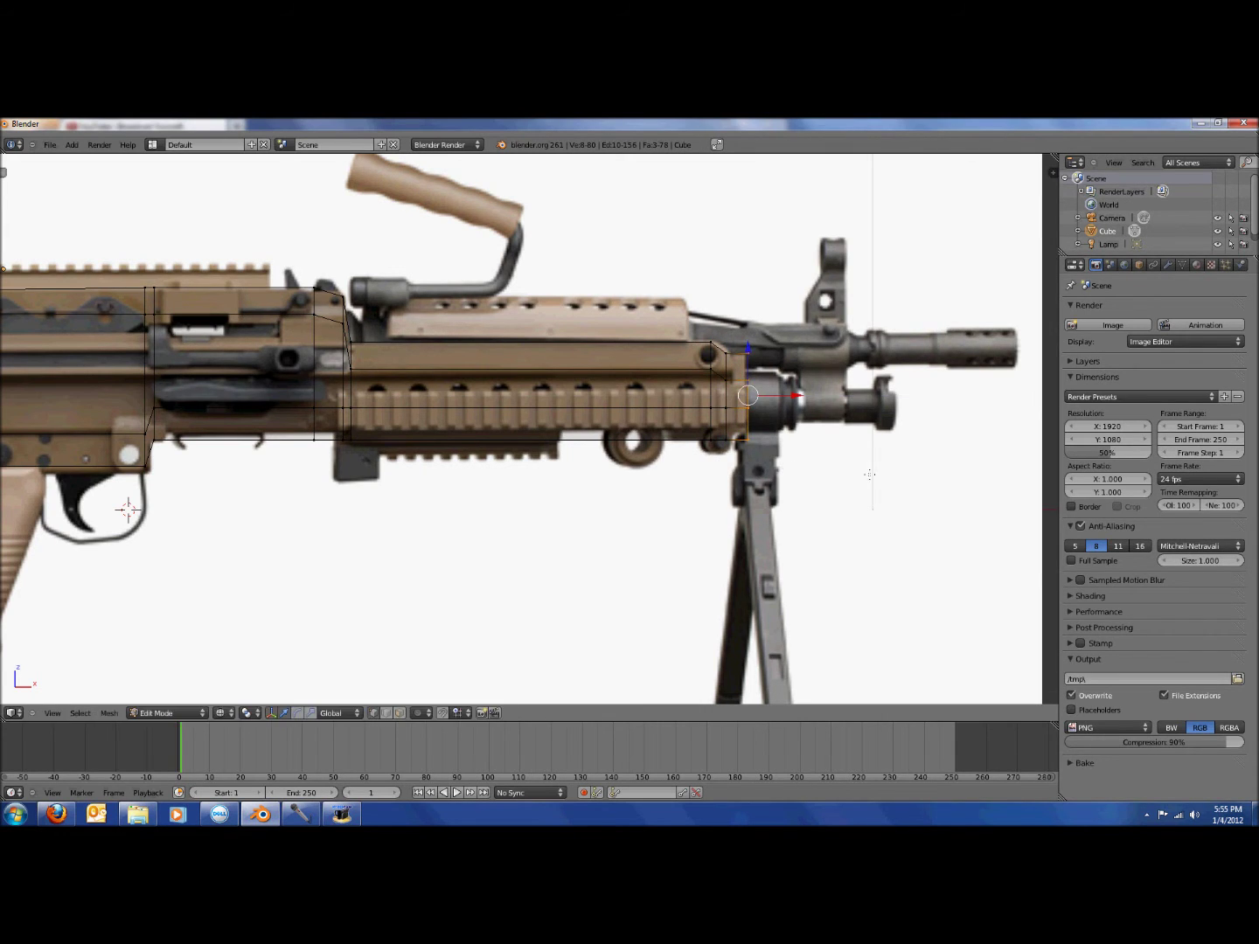
# Extrude the front end in place and scale it slightly inward to bevel the handguard's tip, and leave Edit Mode.
pyautogui.press('e')
pyautogui.rightClick(798, 397)
pyautogui.press('s')
pyautogui.click(861, 462)
pyautogui.press('Tab')
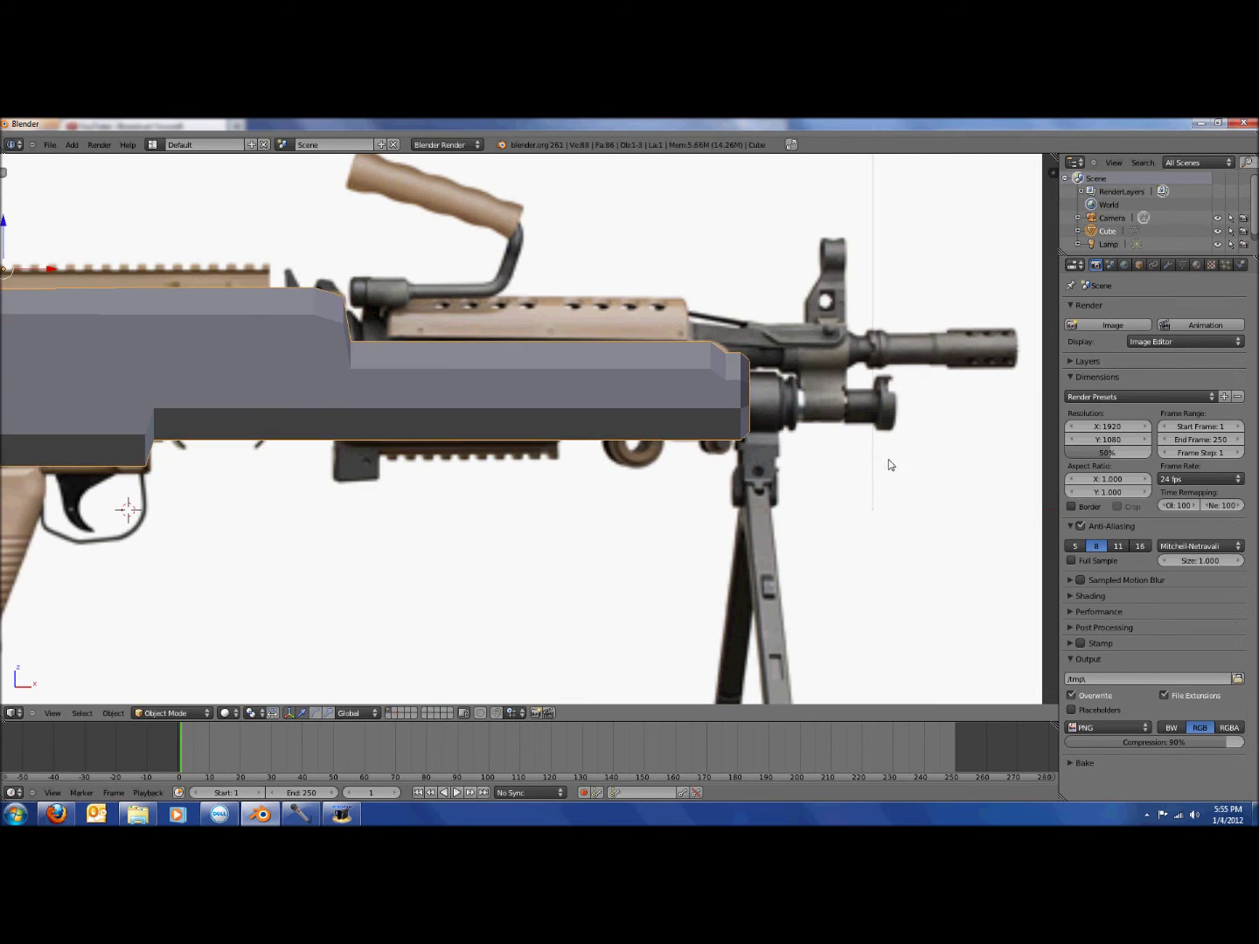
pyautogui.moveTo(891, 464); pyautogui.dragTo(766, 469, button='middle')
# Save the file as "lite machine gun tutorial.blend".
pyautogui.hotkey('ctrl', 's')
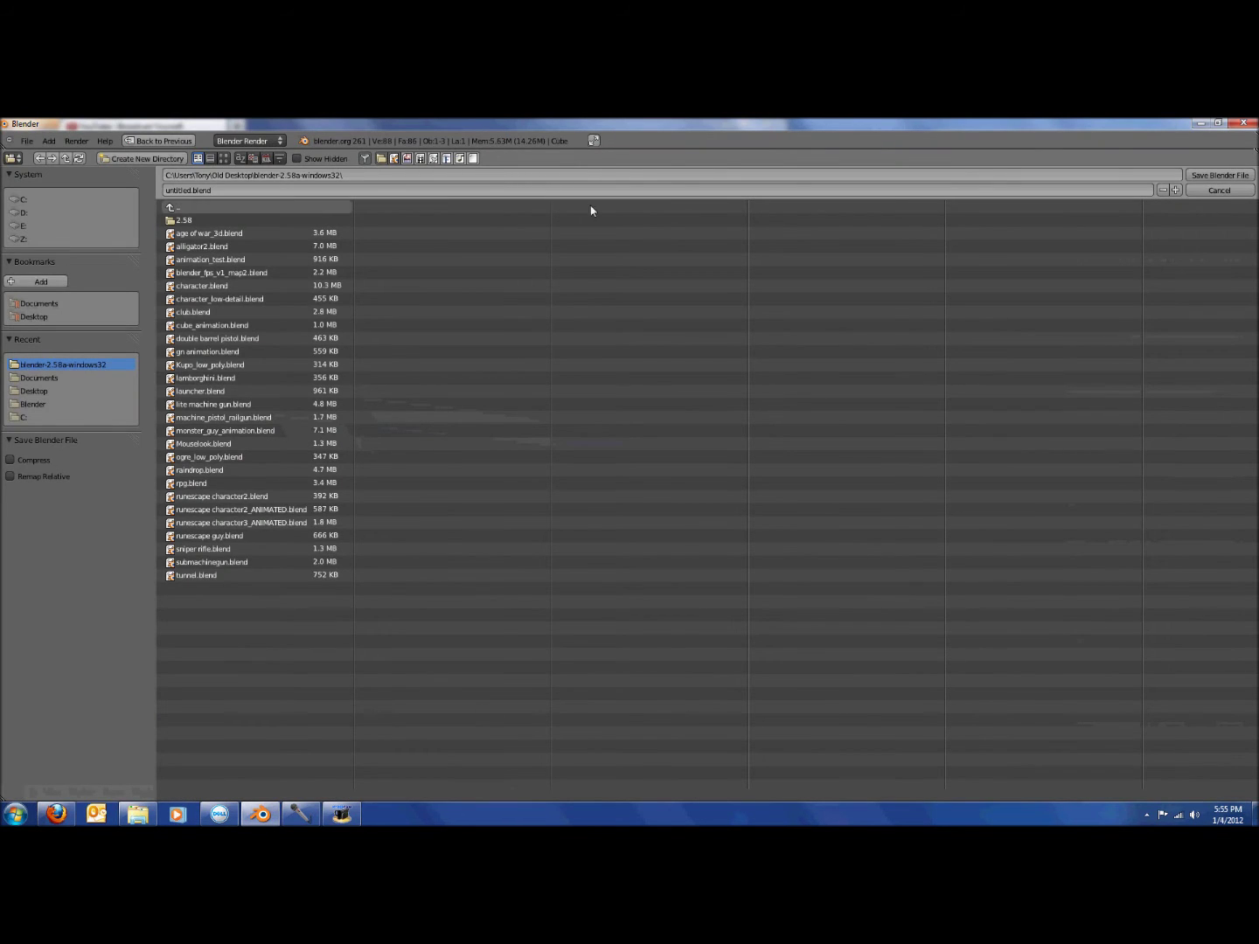
pyautogui.click(201, 190)
pyautogui.moveTo(193, 188); pyautogui.dragTo(125, 188)
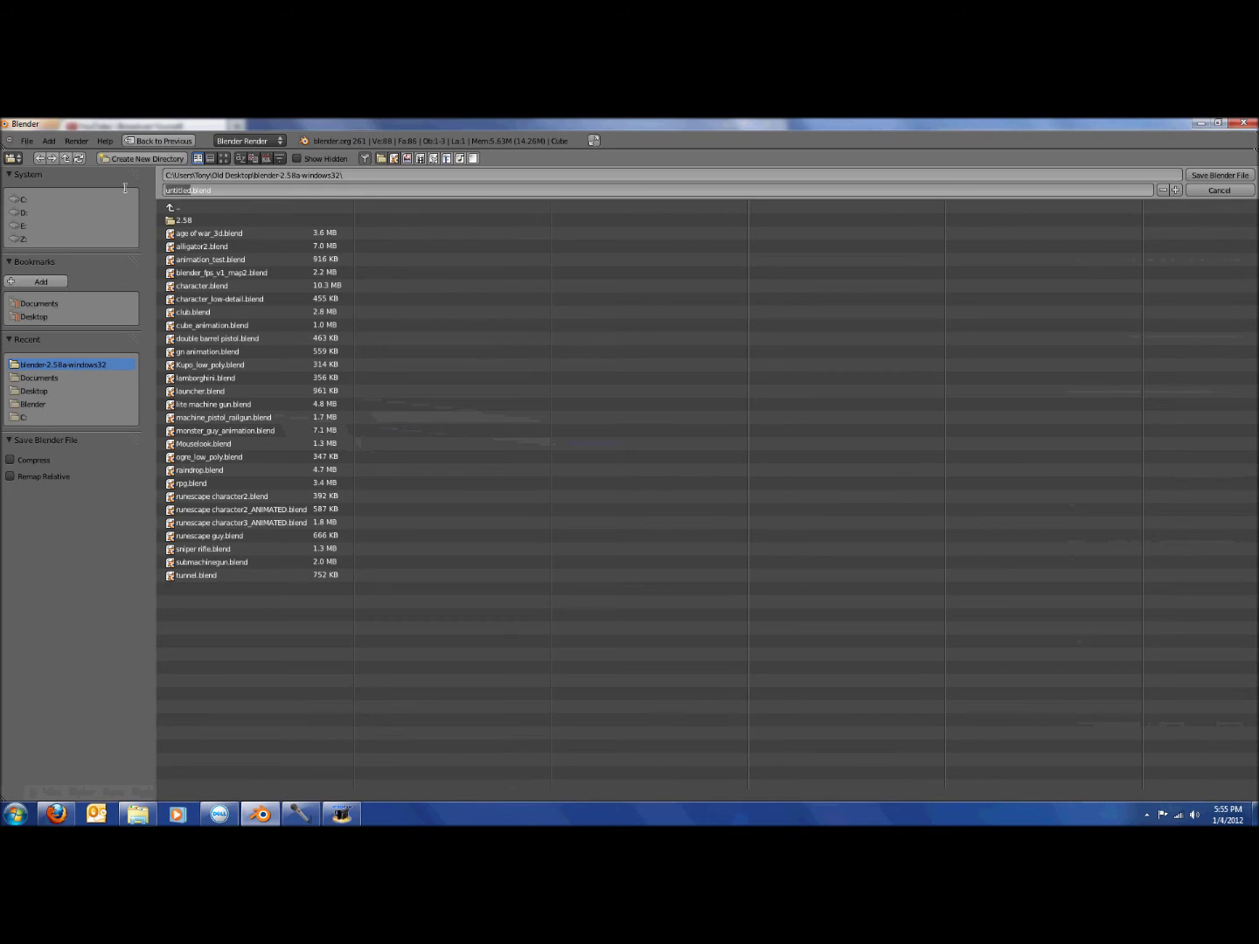
pyautogui.write('lite machine gun tutoria')
pyautogui.click(1235, 176)
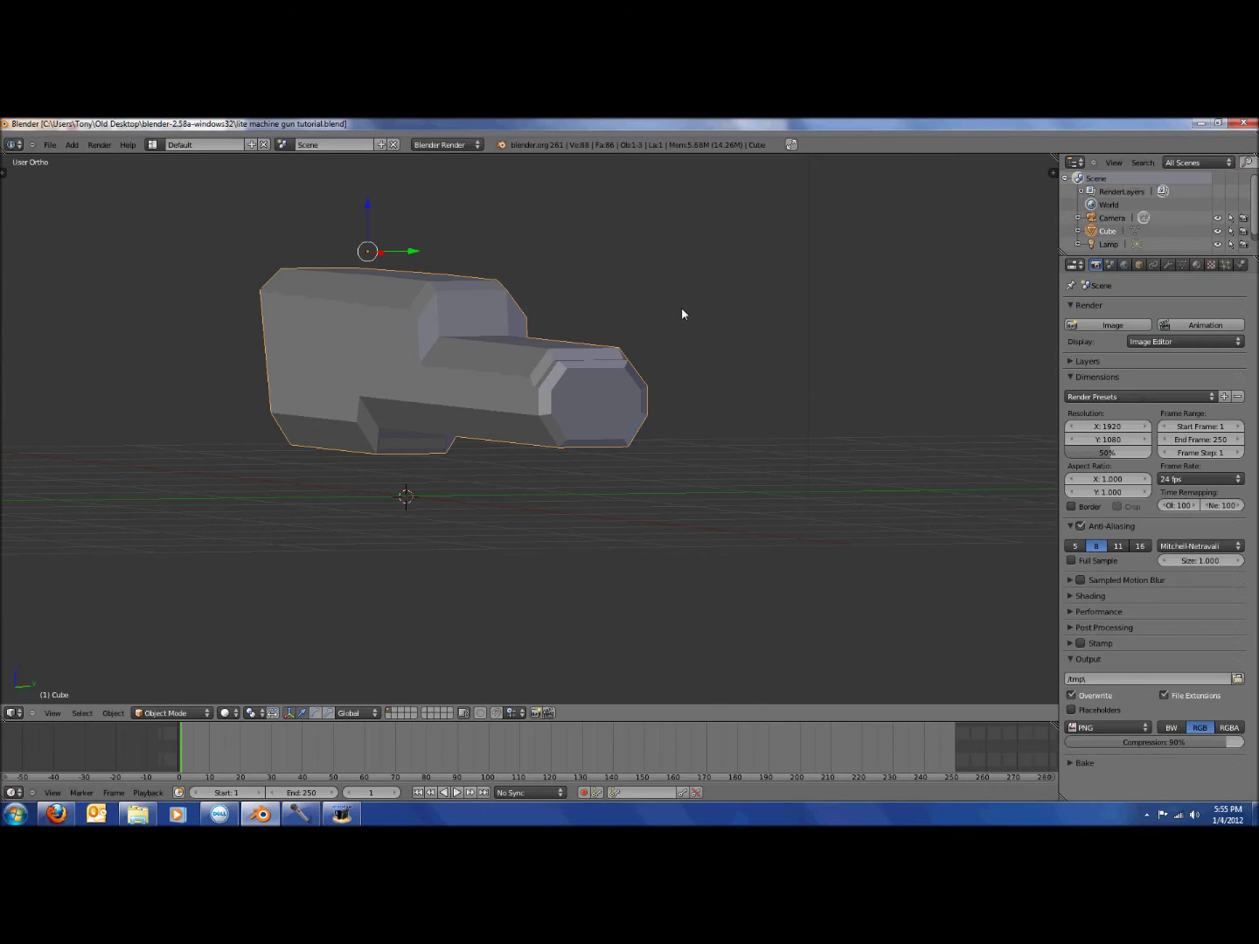
# Examine the mesh against the reference photo in front view and from an angle, in both wireframe and solid shading.
pyautogui.press('KP_1')
pyautogui.scroll(-3, 669, 296)
pyautogui.scroll(2, 616, 358)
pyautogui.press('z')
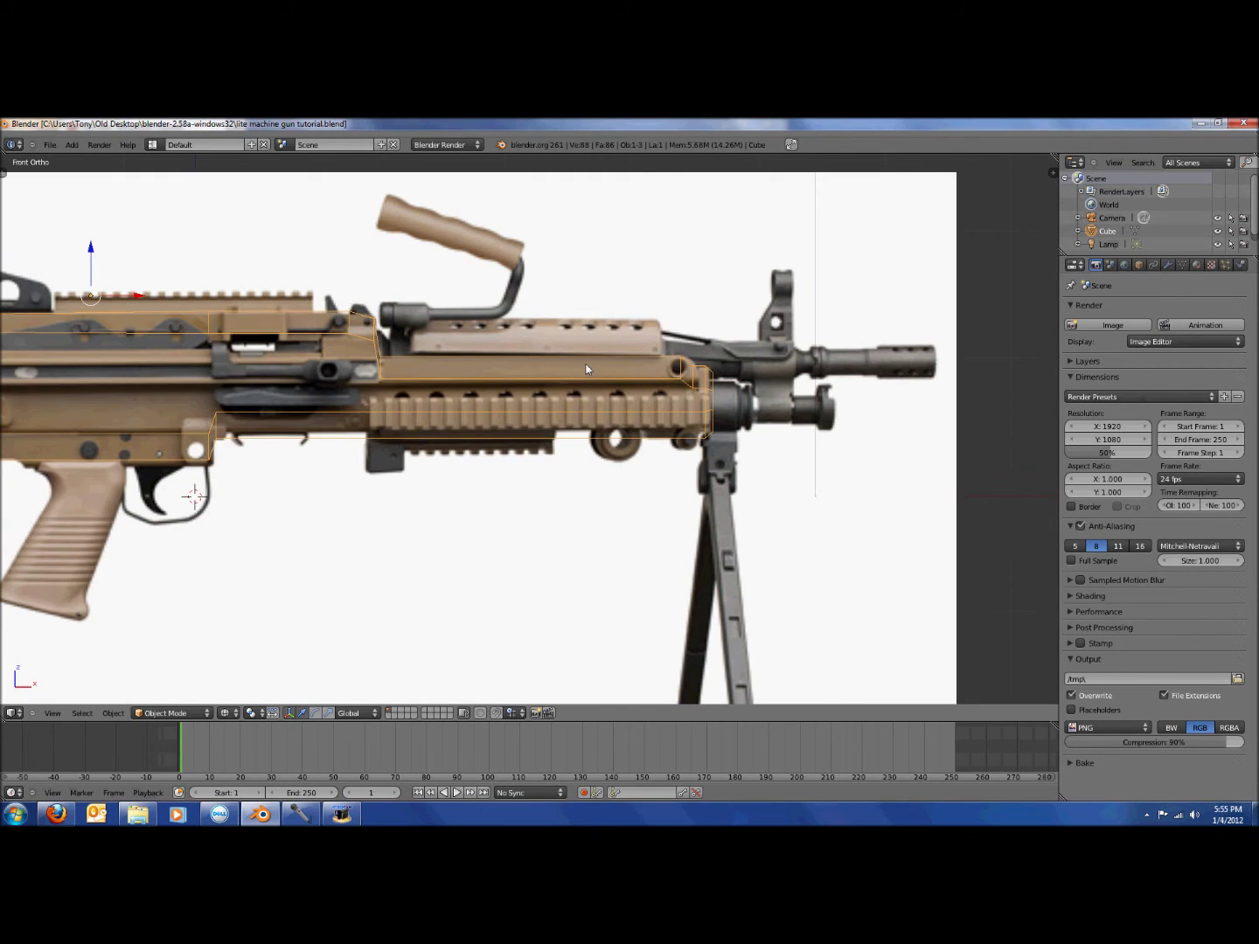
pyautogui.press('Tab')
pyautogui.scroll(-3, 438, 335)
pyautogui.scroll(3, 626, 380)
pyautogui.moveTo(467, 314)
pyautogui.keyDown('shift'); pyautogui.mouseDown(button='middle')
pyautogui.moveTo(713, 413)
pyautogui.moveTo(479, 297)
pyautogui.mouseUp(button='middle'); pyautogui.keyUp('shift')
pyautogui.scroll(2, 725, 412)
pyautogui.scroll(-3, 479, 298)
pyautogui.press('z')
pyautogui.moveTo(793, 365); pyautogui.dragTo(675, 389, button='middle')
# Add a crosswise loop cut around the handguard in wireframe front view and slide it close to the handguard's rear end.
pyautogui.press('z')
pyautogui.press('KP_1')
pyautogui.press('Tab')
pyautogui.scroll(1, 599, 340)
pyautogui.keyDown('shift'); pyautogui.moveTo(732, 287); pyautogui.dragTo(626, 357, button='middle'); pyautogui.keyUp('shift')
pyautogui.scroll(2, 625, 358)
pyautogui.press('z')
pyautogui.scroll(2, 661, 403)
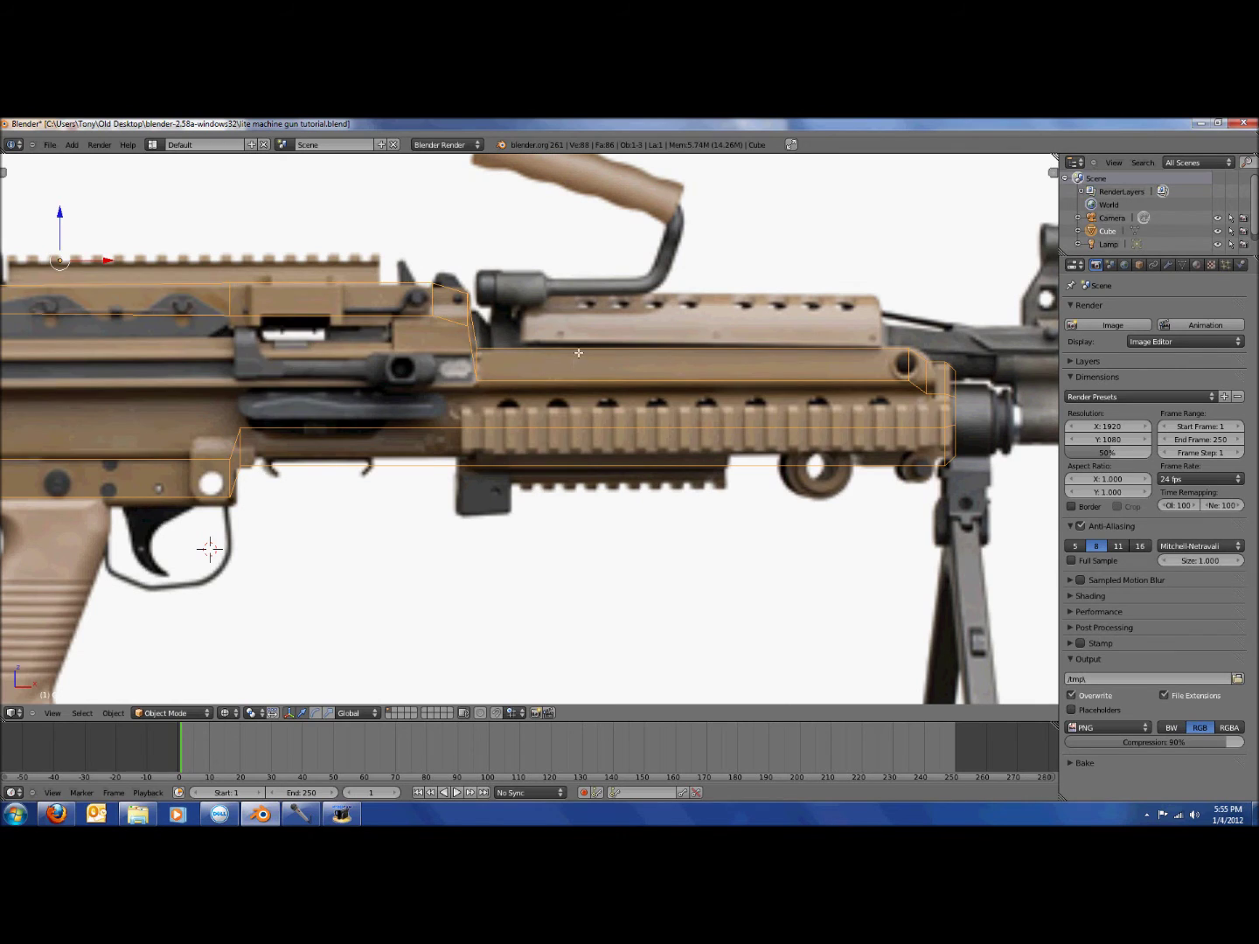
pyautogui.press('Tab')
pyautogui.hotkey('ctrl', 'r')
pyautogui.click(710, 392)
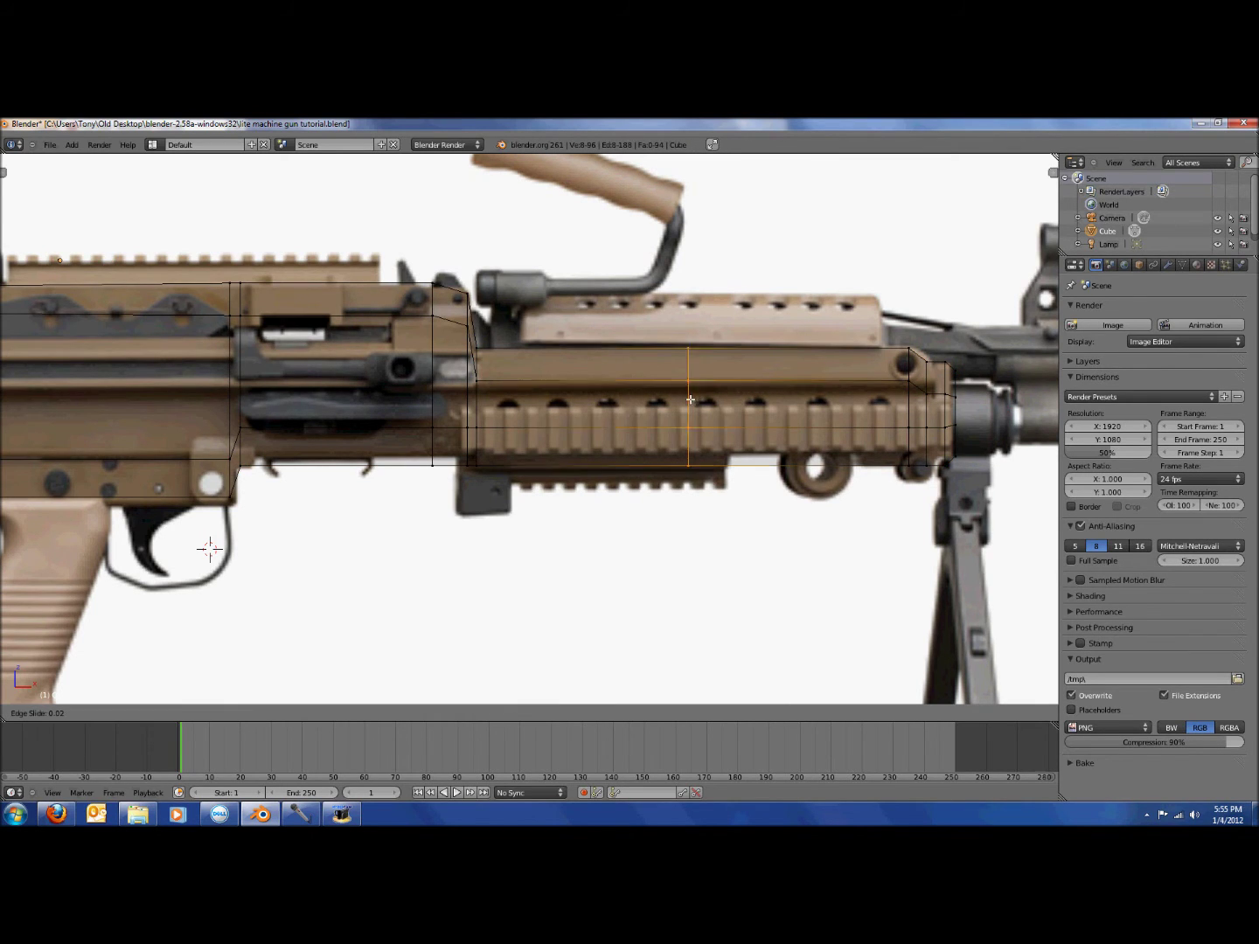
pyautogui.click(503, 386)
pyautogui.press('a')
pyautogui.press('b')
pyautogui.moveTo(491, 333); pyautogui.dragTo(974, 354)
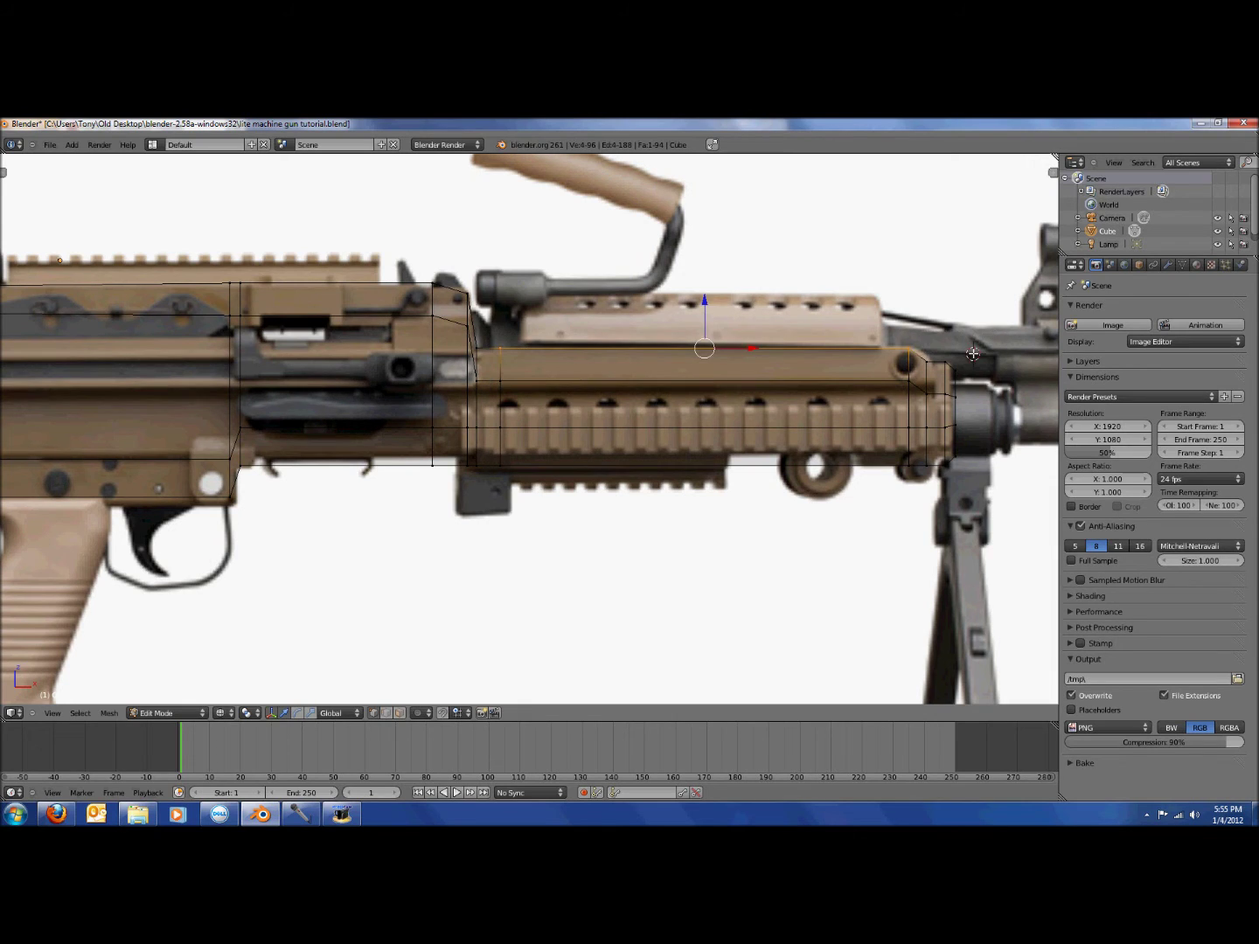
# Add a second crosswise loop cut around the handguard and slide it to the front edge of the heat shield.
pyautogui.hotkey('ctrl', 'r')
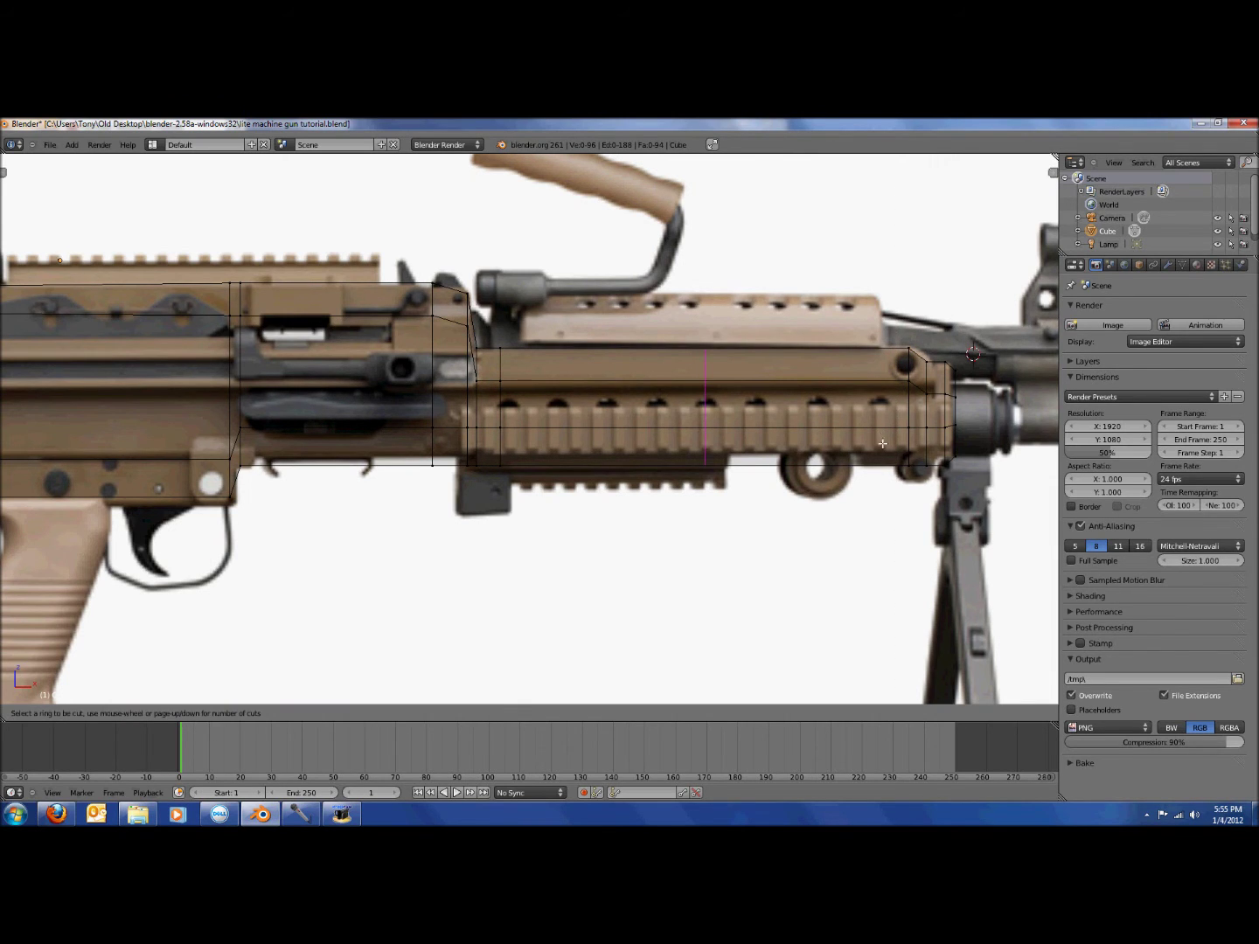
pyautogui.click(707, 407)
pyautogui.click(884, 405)
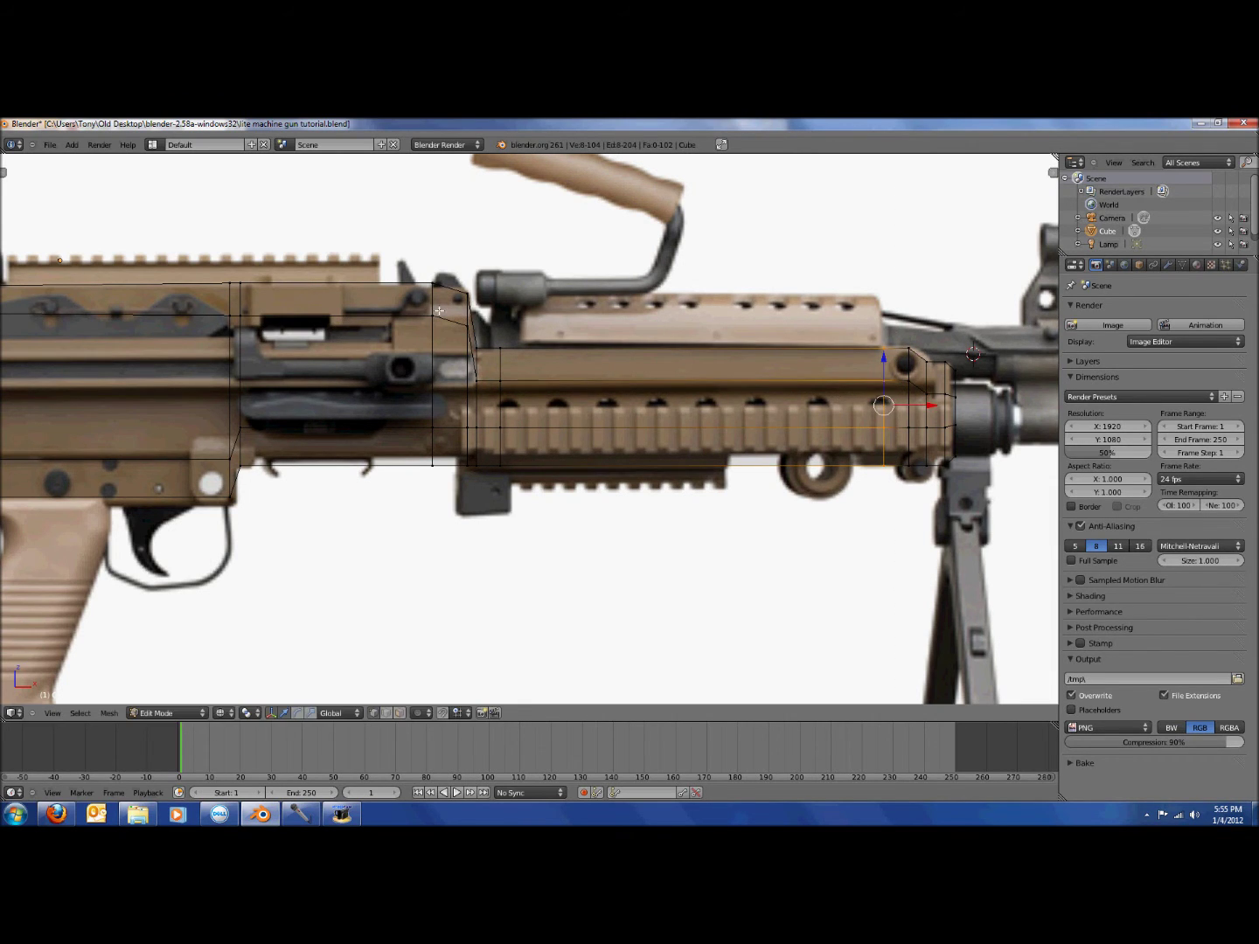
# Extrude the top face between the two loop cuts upward twice to the heat shield's top, scaling the upper end to about 0.9.
pyautogui.press('b')
pyautogui.press('Escape')
pyautogui.press('a')
pyautogui.press('b')
pyautogui.moveTo(490, 333); pyautogui.dragTo(893, 359)
pyautogui.press('e')
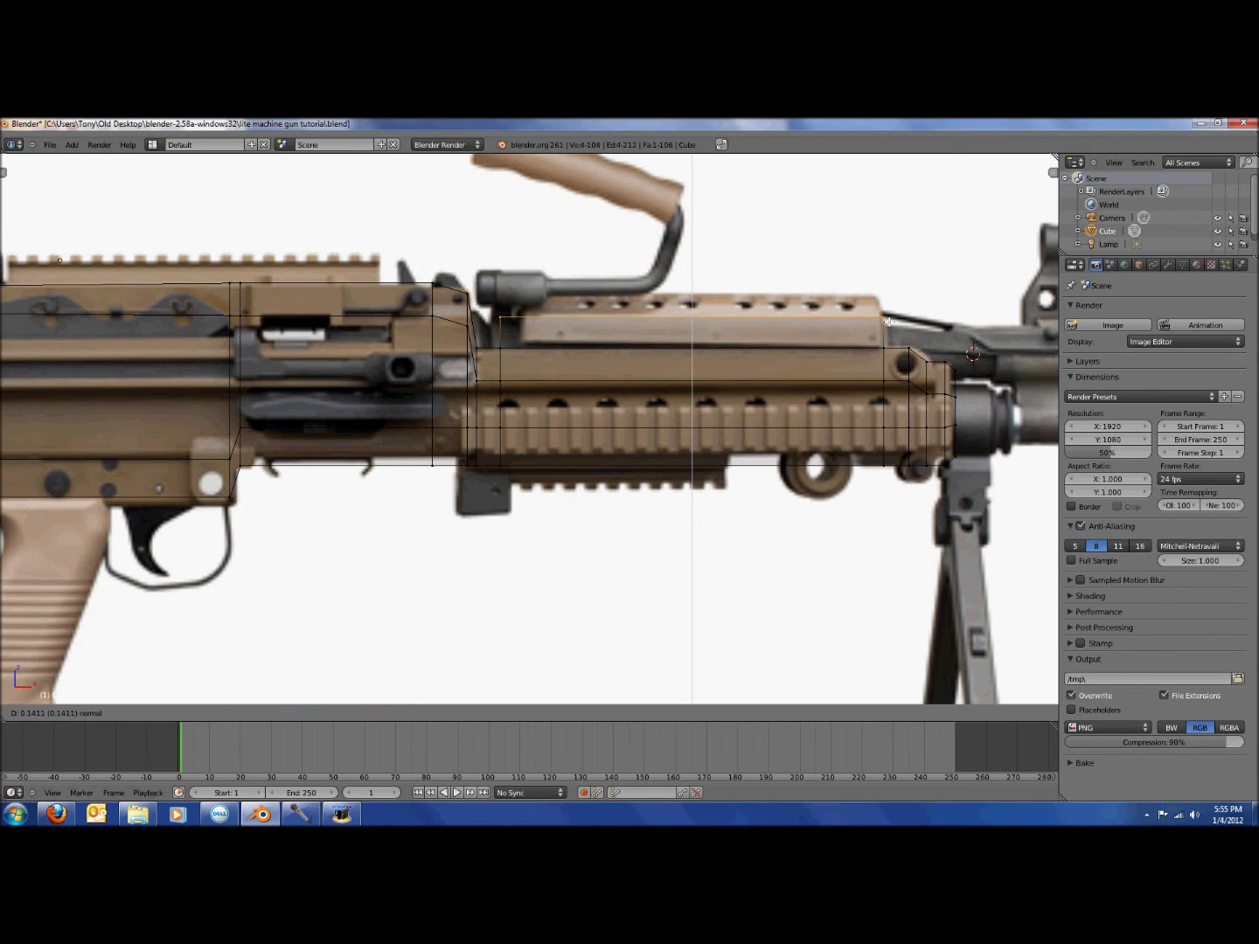
pyautogui.click(889, 322)
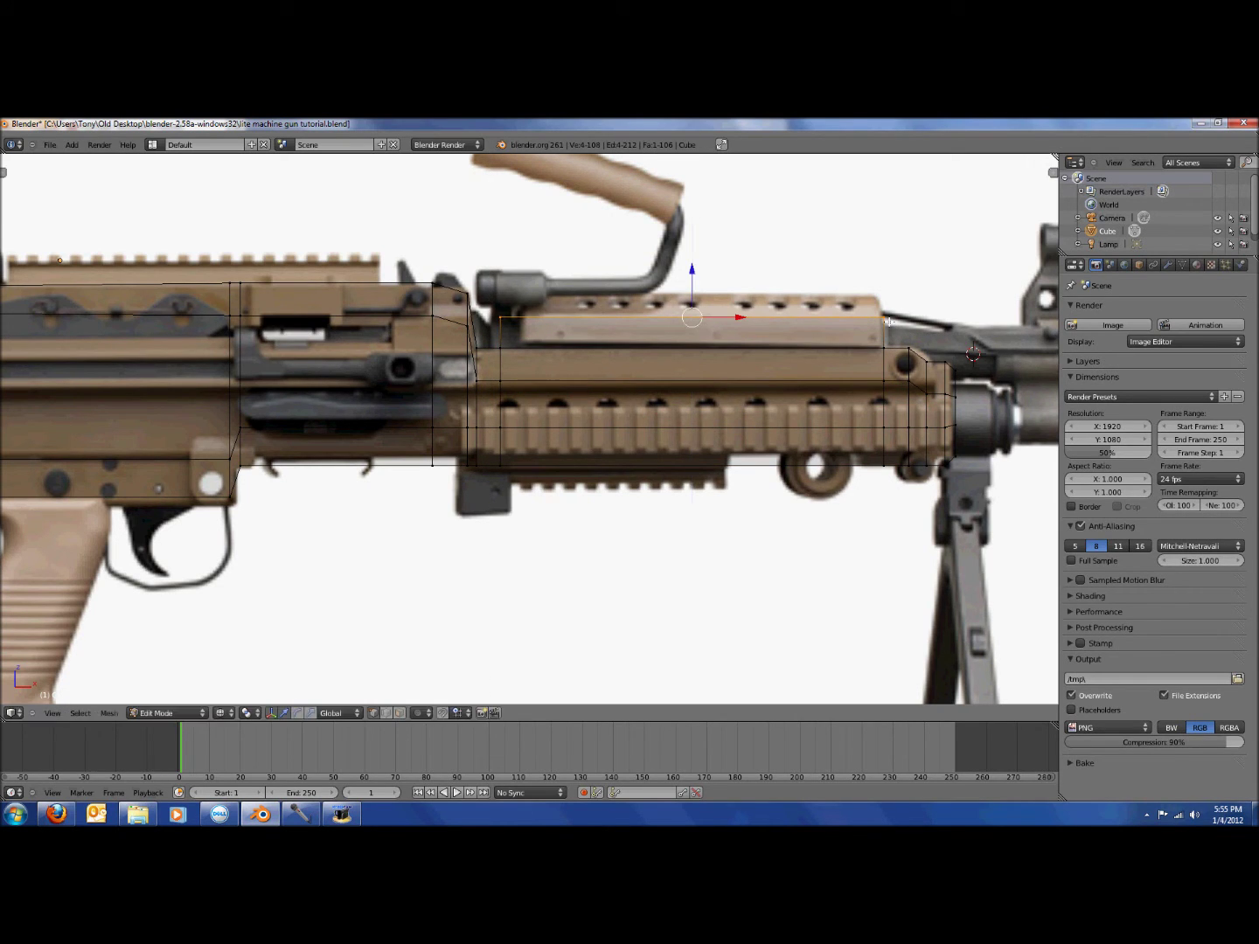
pyautogui.press('e')
pyautogui.click(976, 299)
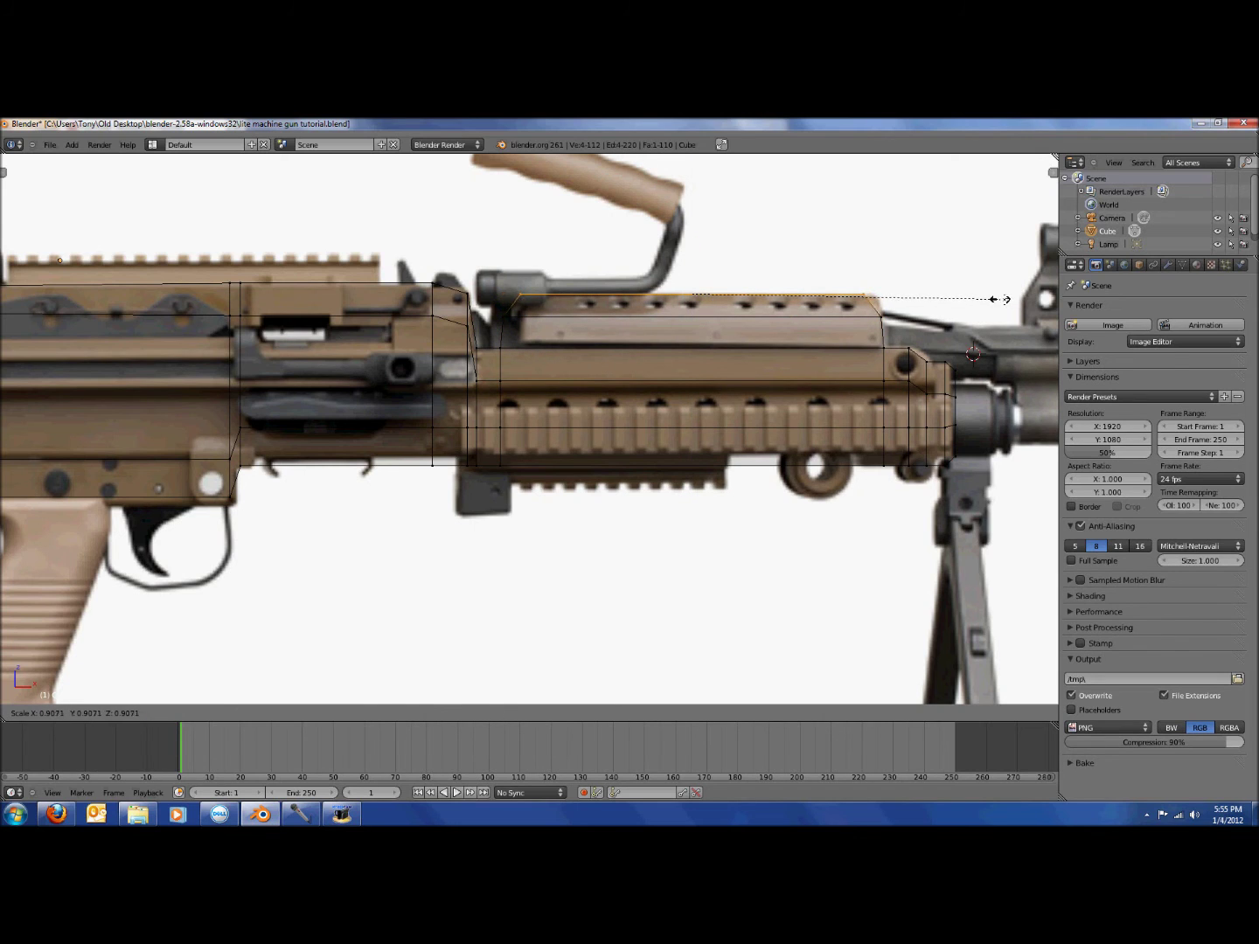
# Add 13 evenly spaced crosswise loop cuts along the heat shield section and clear the selection.
pyautogui.hotkey('ctrl', 'r')
pyautogui.scroll(7, 697, 327)
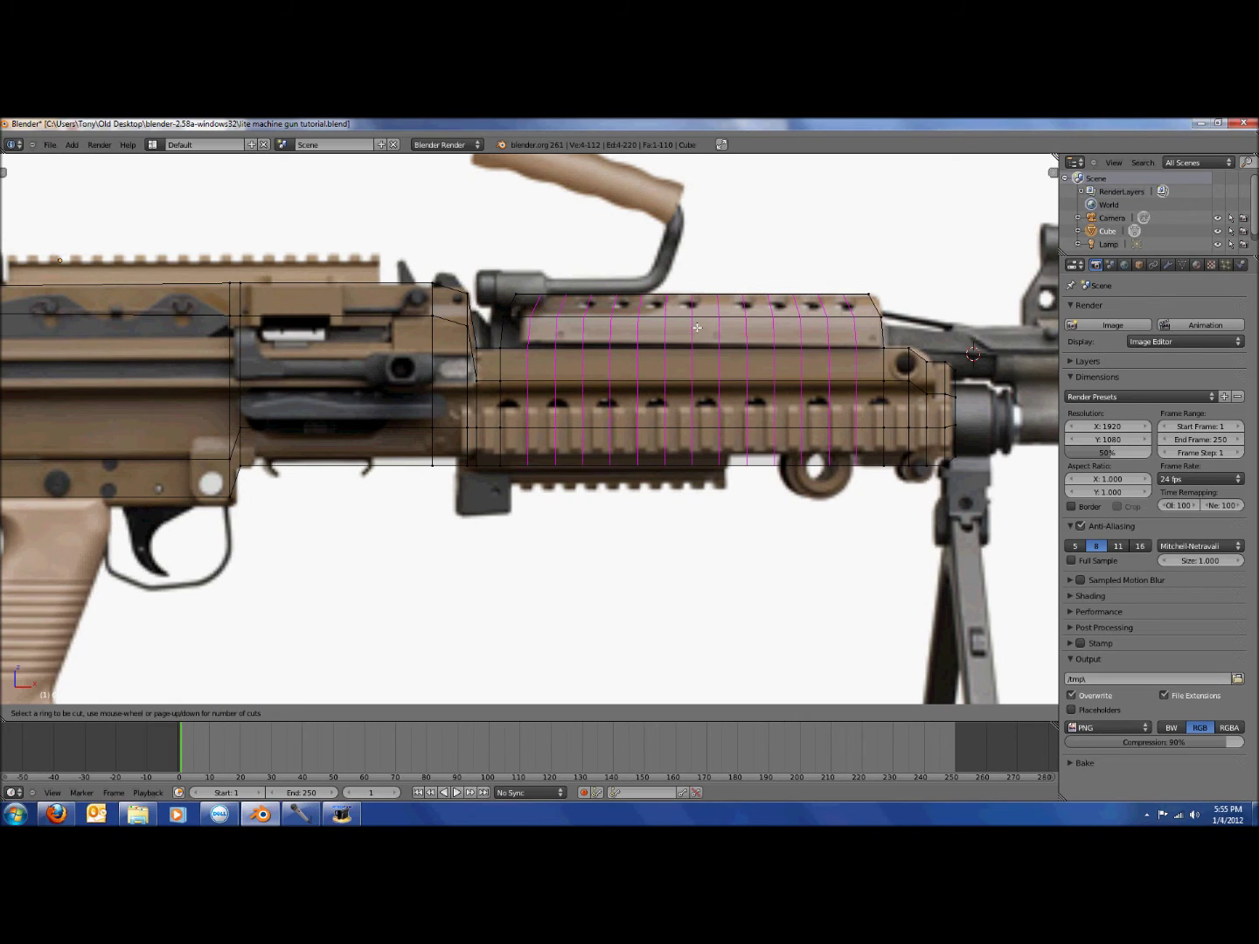
pyautogui.click(696, 327)
pyautogui.rightClick(696, 326)
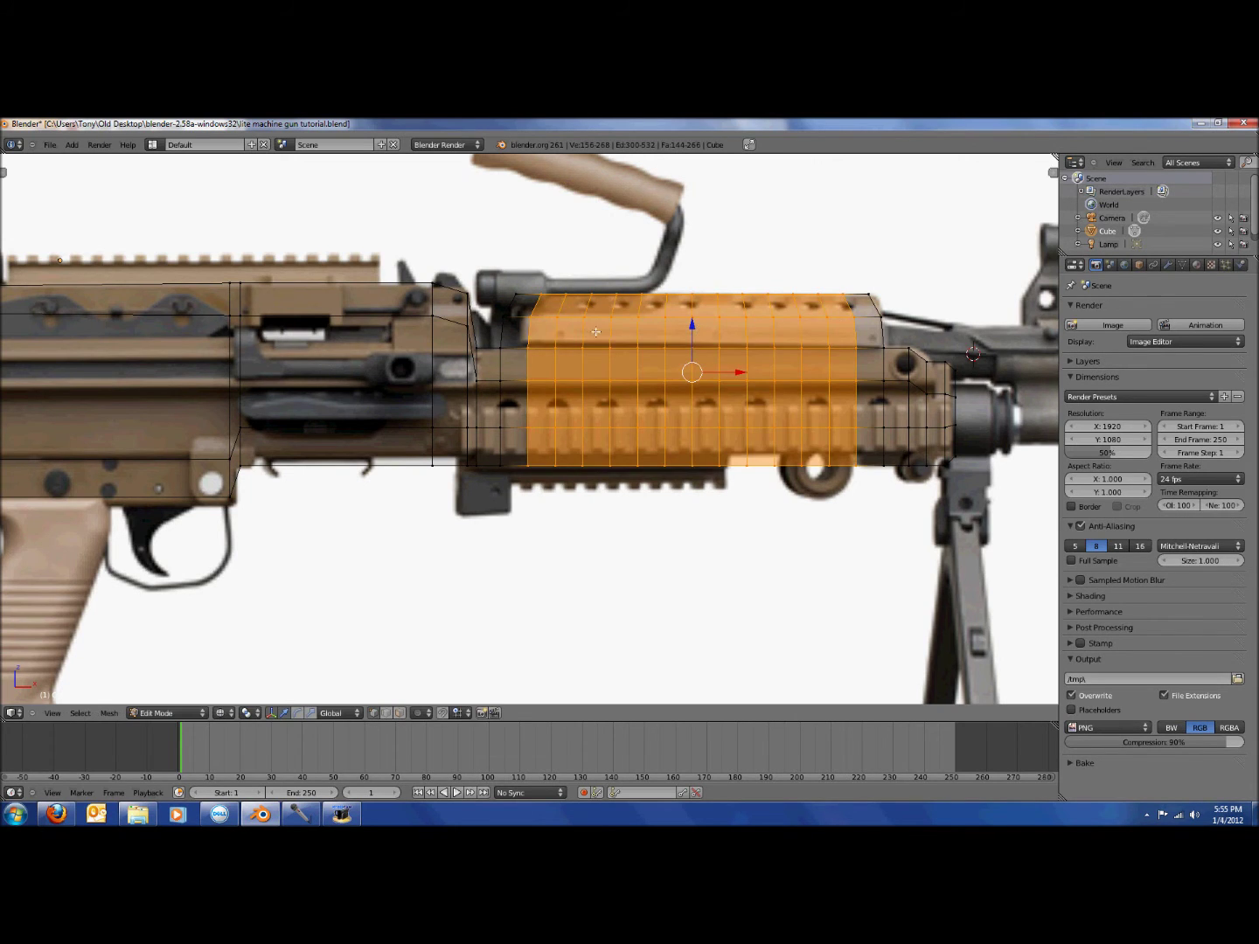
pyautogui.scroll(2, 596, 332)
pyautogui.press('a')
# Add two lengthwise loop cuts around the heat shield's sloped upper section, slid close to its upper and lower edges.
pyautogui.hotkey('ctrl', 'r')
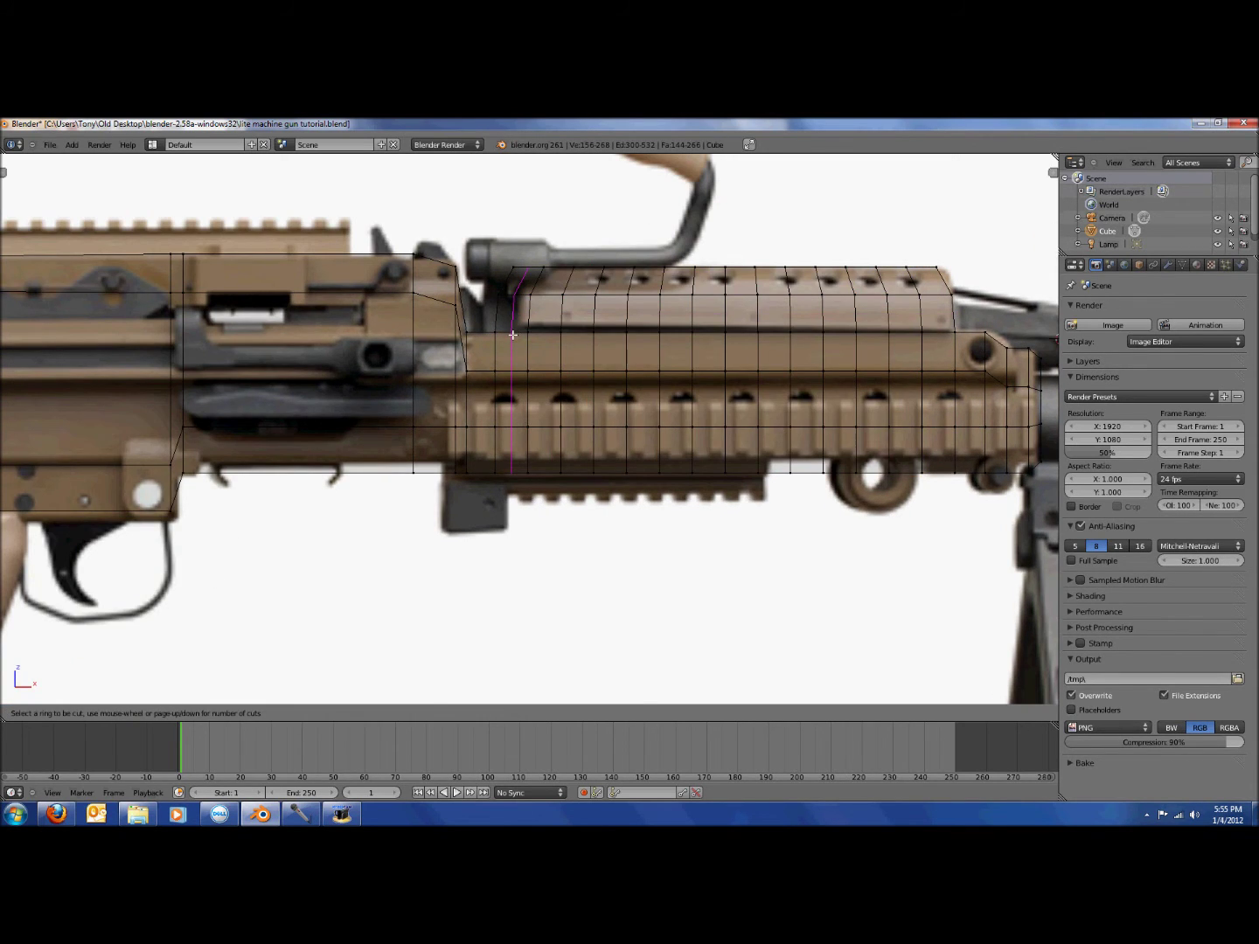
pyautogui.click(936, 276)
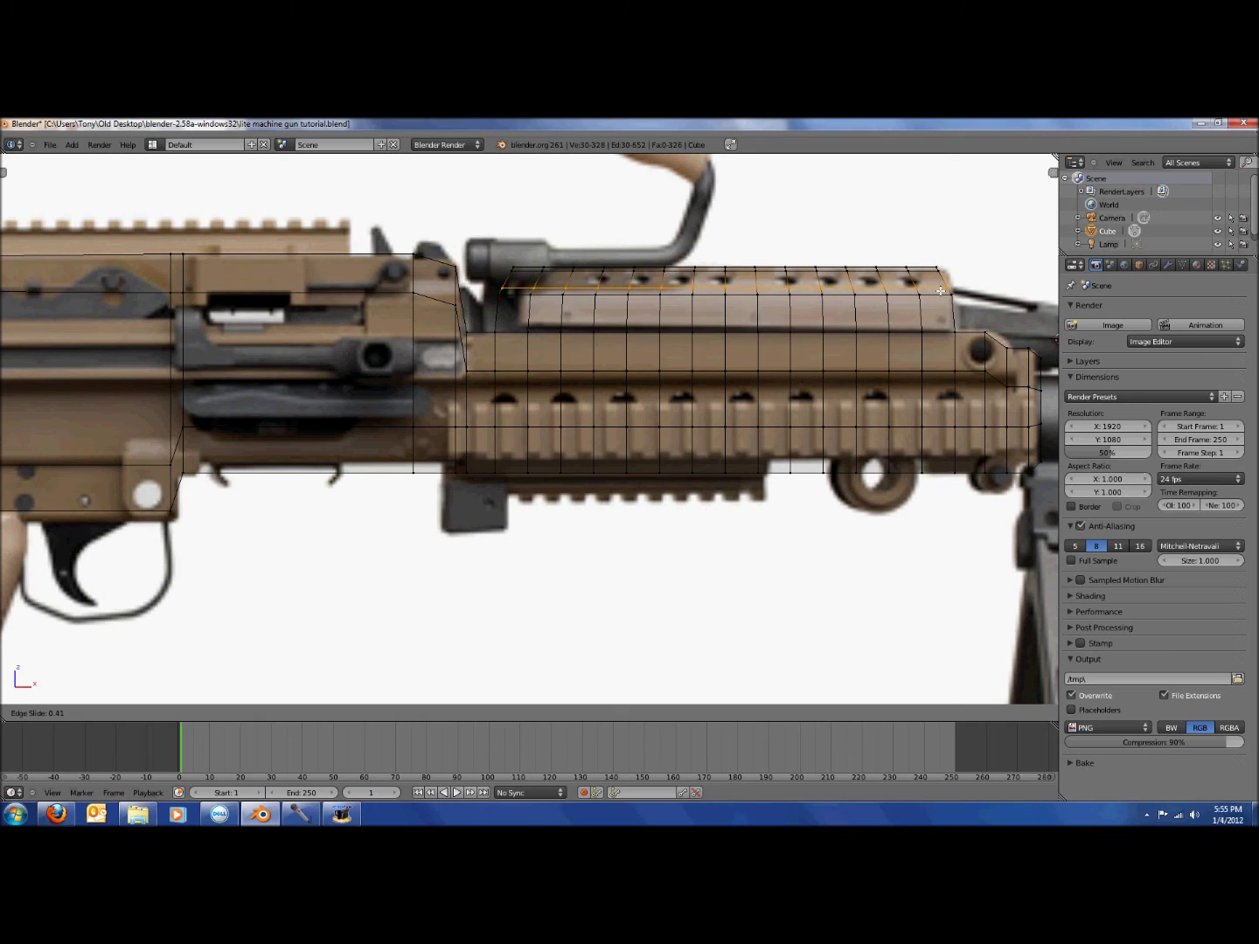
pyautogui.click(943, 291)
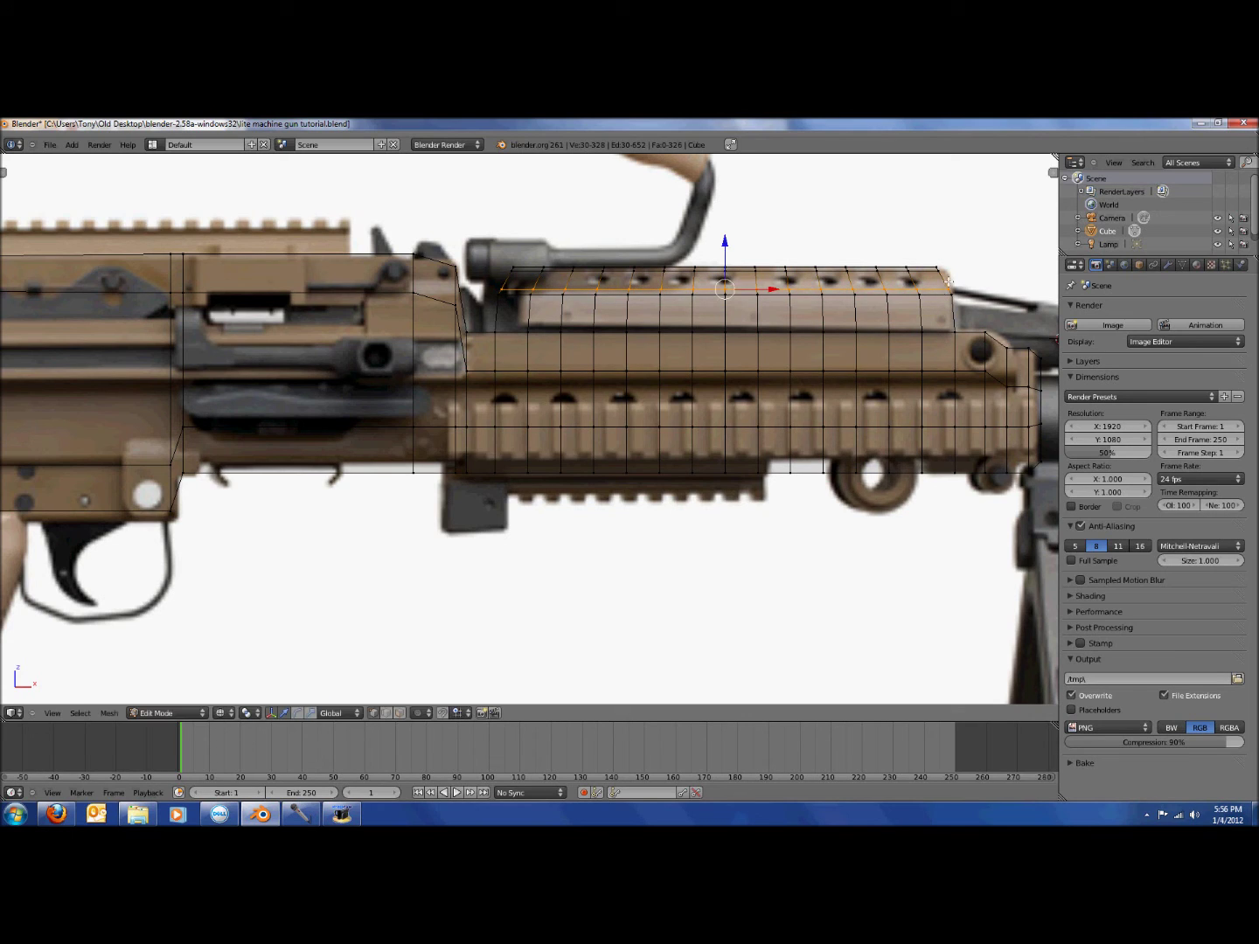
# Add a crosswise loop cut close to the front end of the heat shield and another close to its rear end.
pyautogui.hotkey('ctrl', 'r')
pyautogui.click(940, 276)
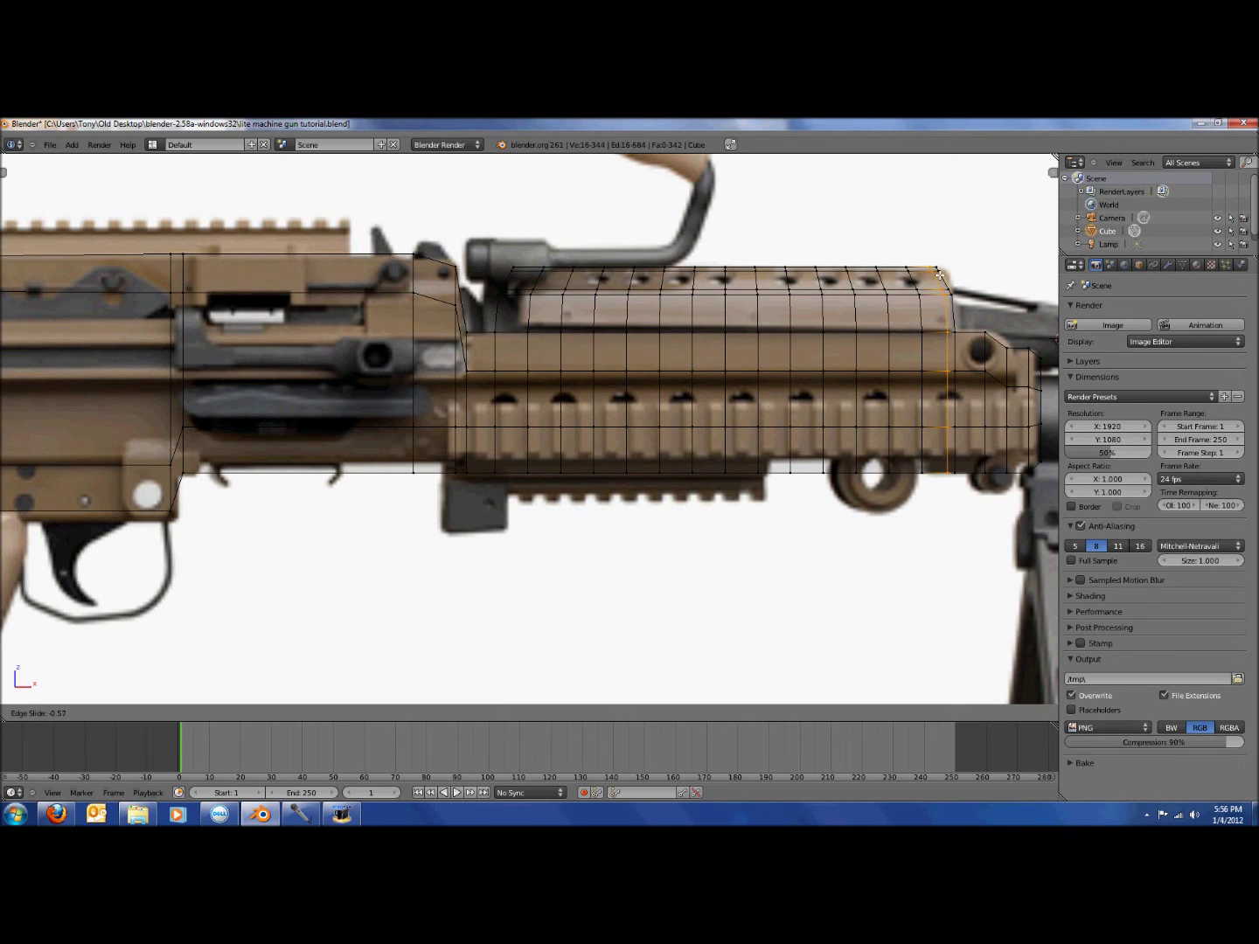
pyautogui.click(941, 277)
pyautogui.hotkey('ctrl', 'r')
pyautogui.click(502, 273)
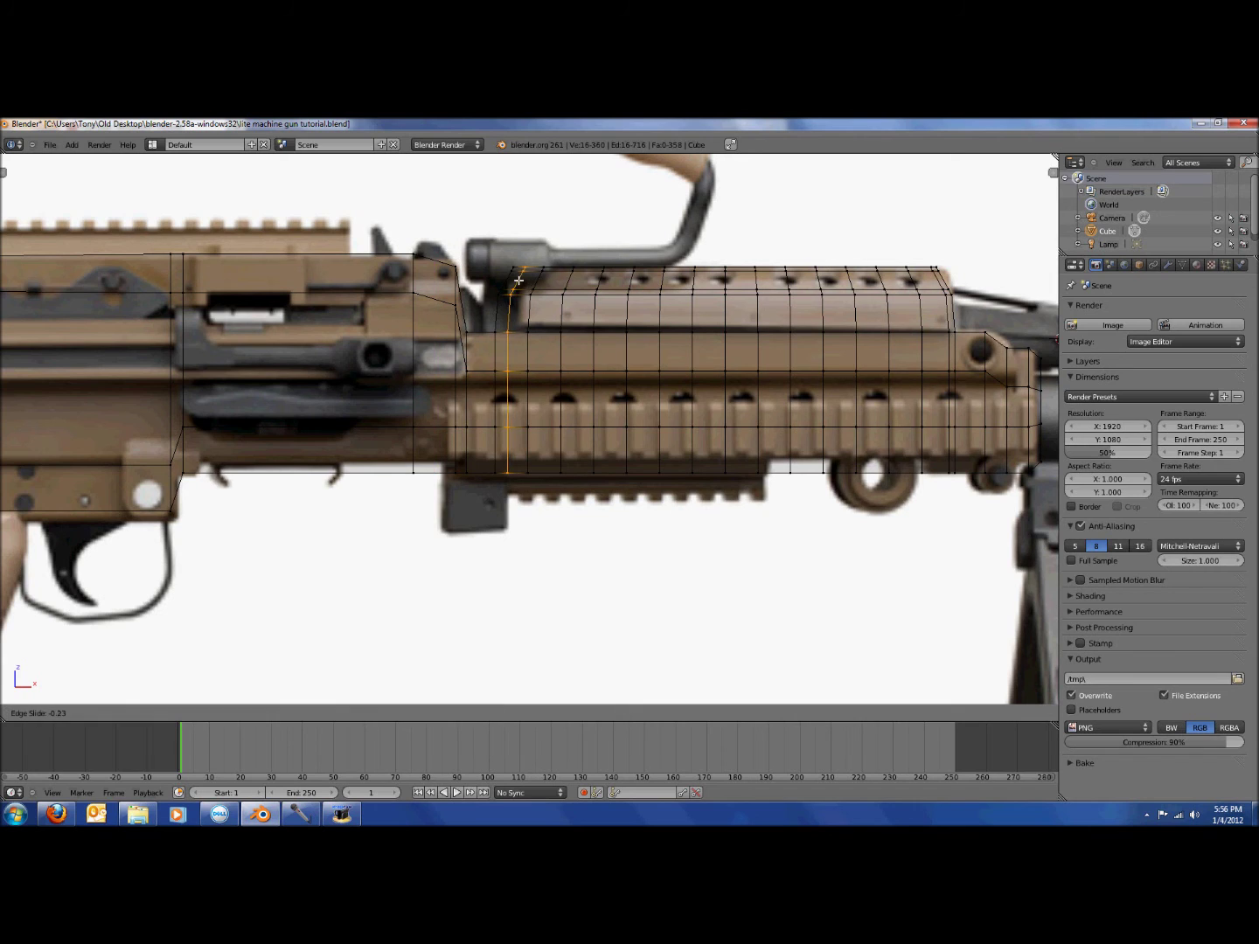
pyautogui.click(509, 283)
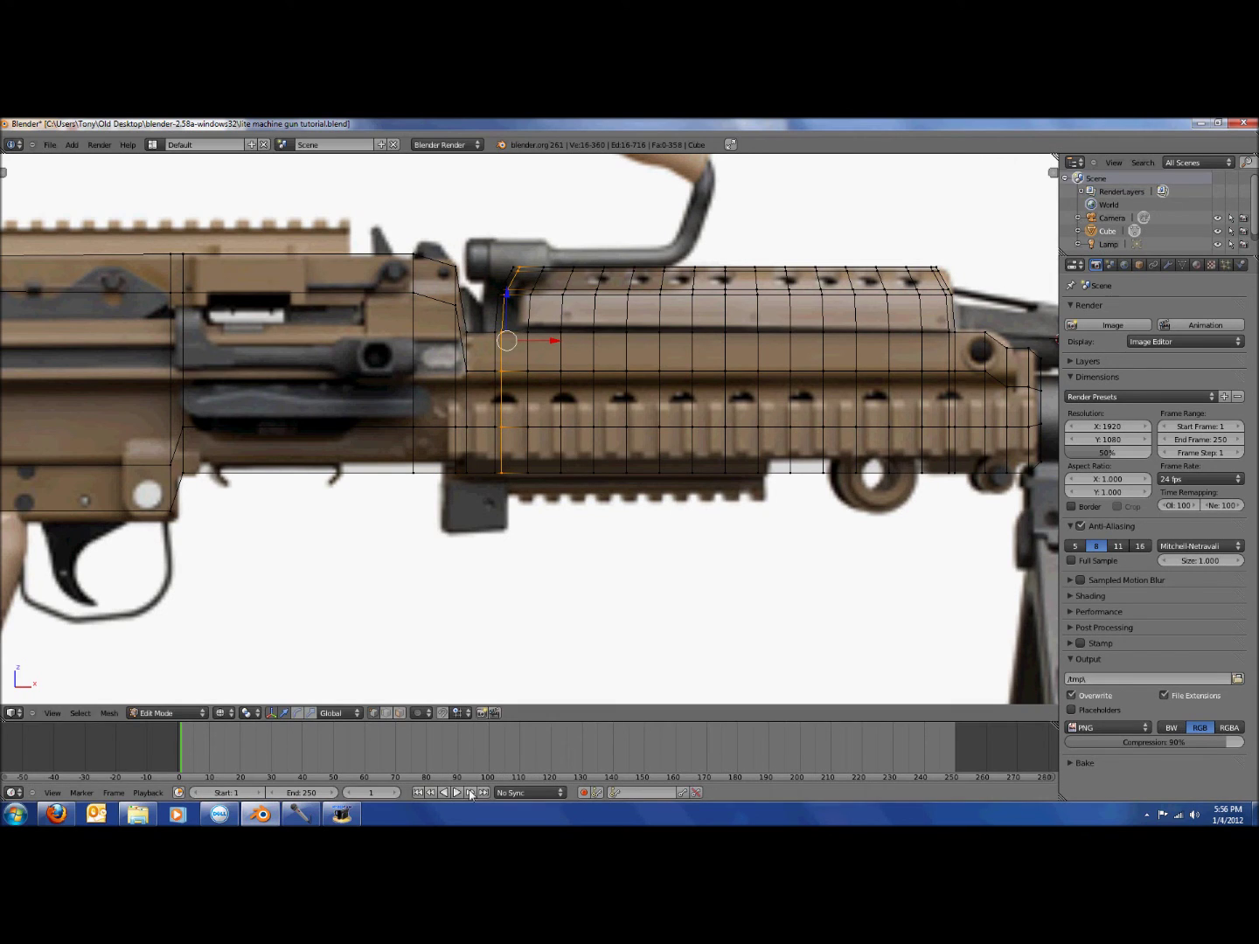
# Select every second face along both sloped sides of the heat shield, seven per side, and delete them to open the vent holes.
pyautogui.click(399, 711)
pyautogui.rightClick(523, 279)
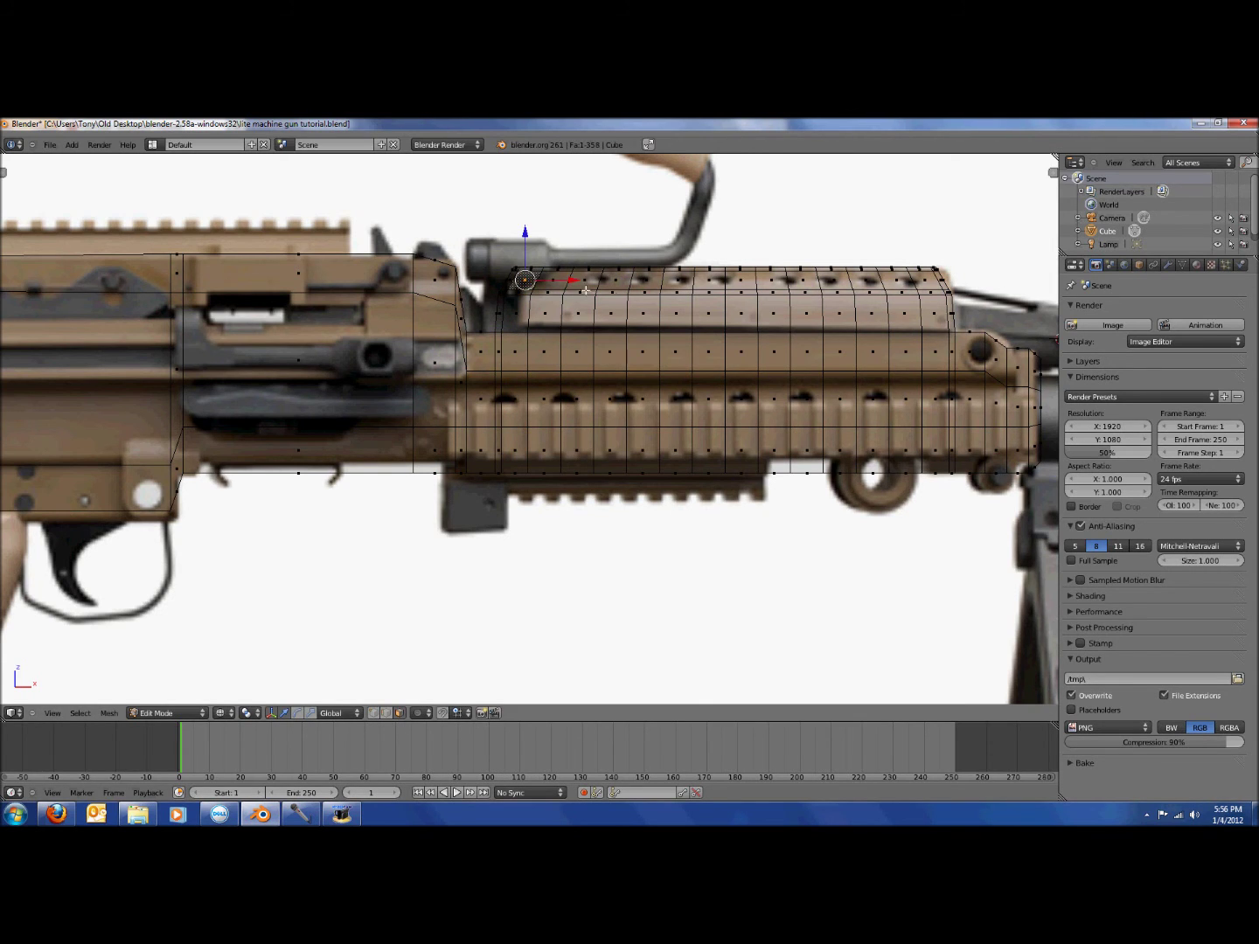
pyautogui.scroll(3, 522, 280)
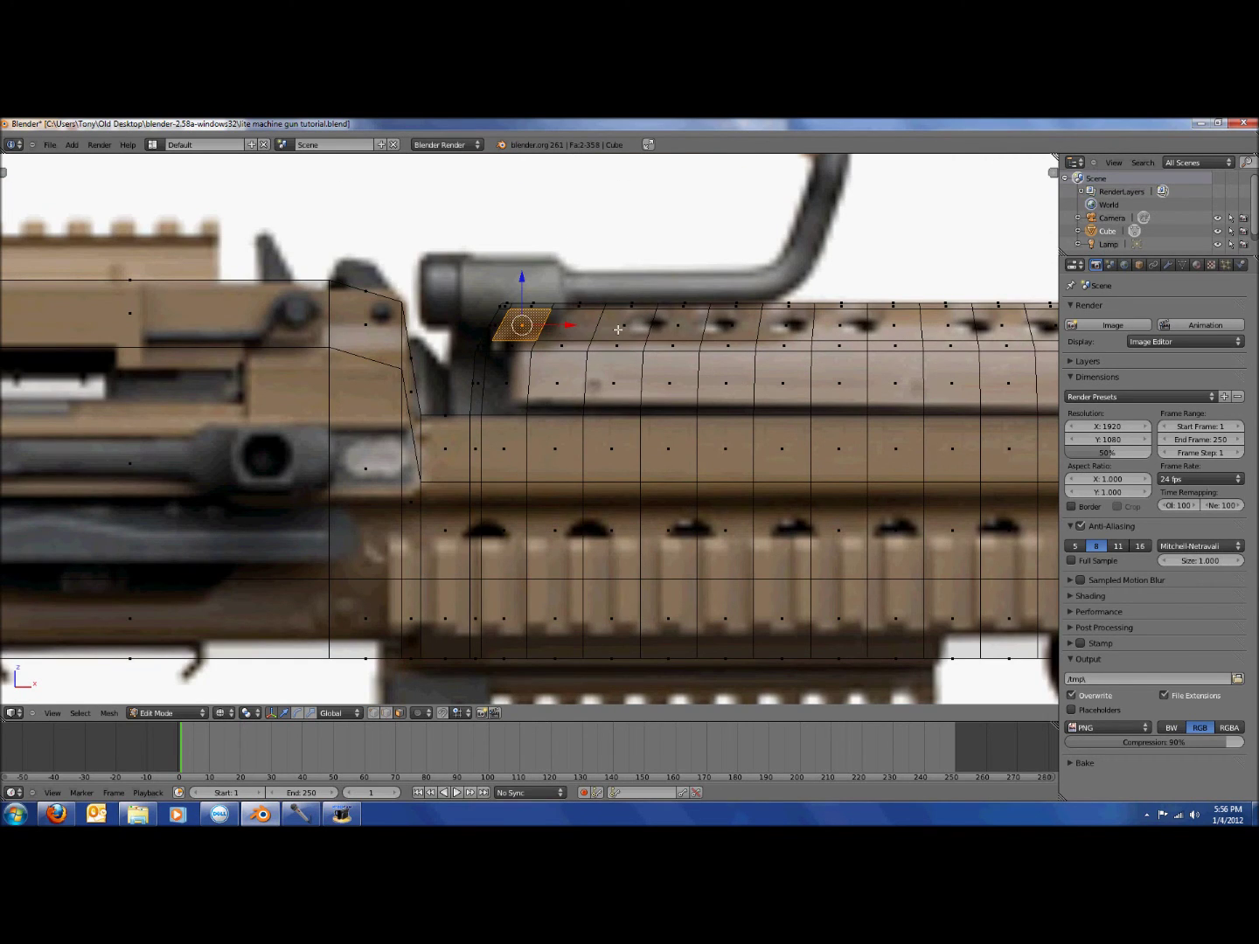
pyautogui.keyDown('shift'); pyautogui.rightClick(620, 327); pyautogui.keyUp('shift')
pyautogui.keyDown('shift'); pyautogui.rightClick(740, 327); pyautogui.keyUp('shift')
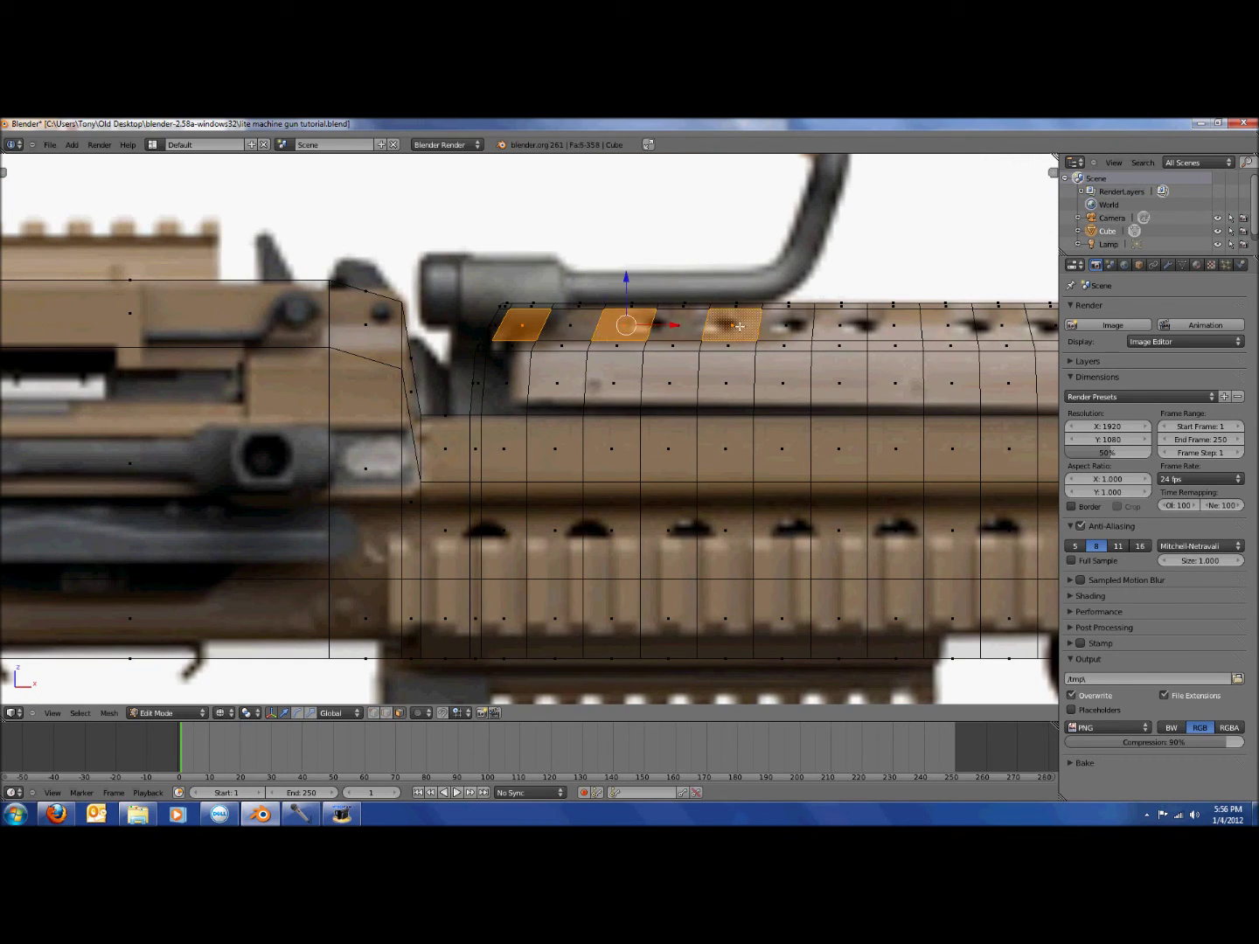
pyautogui.keyDown('shift'); pyautogui.rightClick(838, 329); pyautogui.keyUp('shift')
pyautogui.keyDown('shift'); pyautogui.rightClick(954, 330); pyautogui.keyUp('shift')
pyautogui.keyDown('shift'); pyautogui.moveTo(996, 379); pyautogui.dragTo(681, 390, button='middle'); pyautogui.keyUp('shift')
pyautogui.scroll(1, 771, 337)
pyautogui.keyDown('shift'); pyautogui.rightClick(791, 317); pyautogui.keyUp('shift')
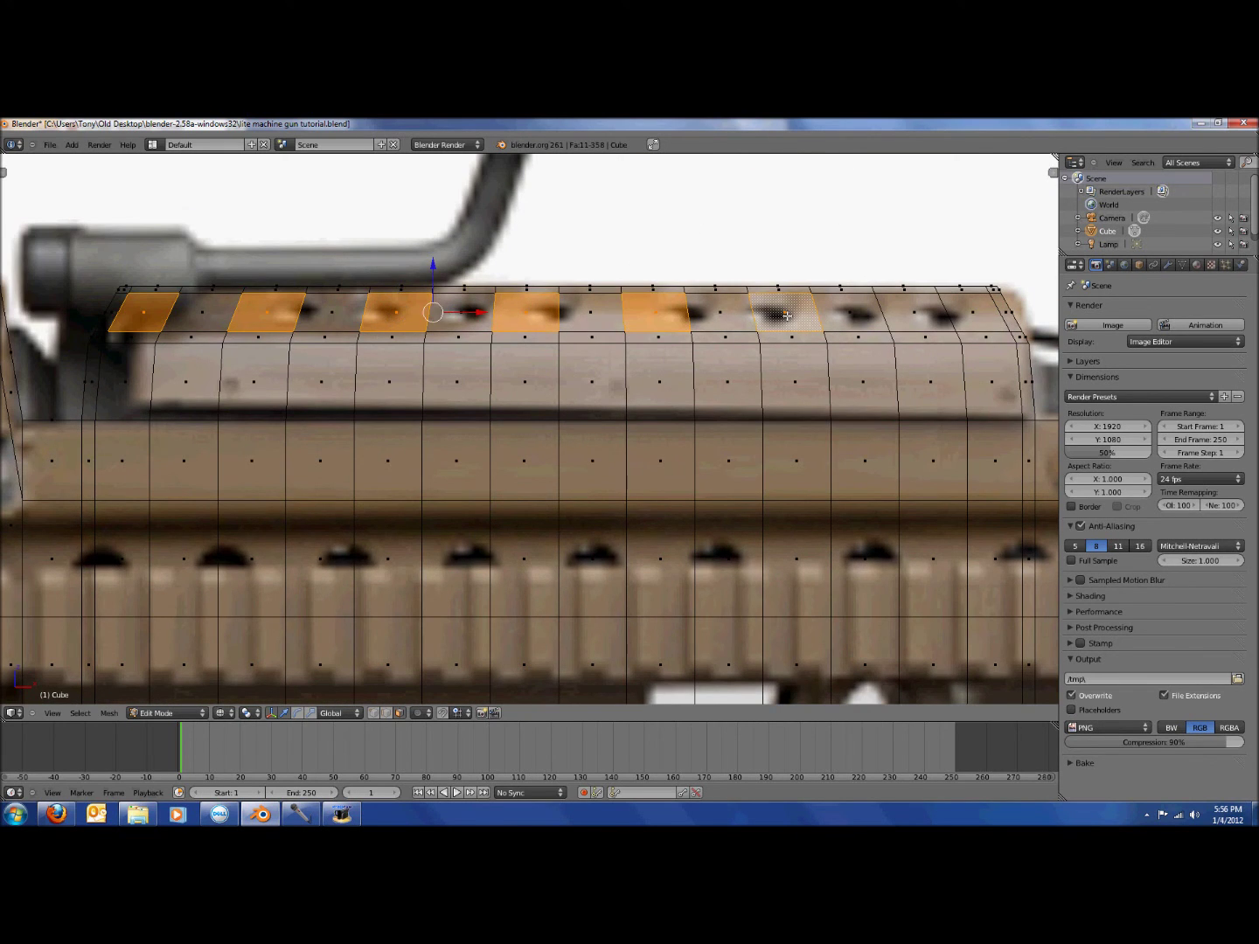
pyautogui.keyDown('shift'); pyautogui.rightClick(931, 327); pyautogui.keyUp('shift')
pyautogui.scroll(-4, 781, 339)
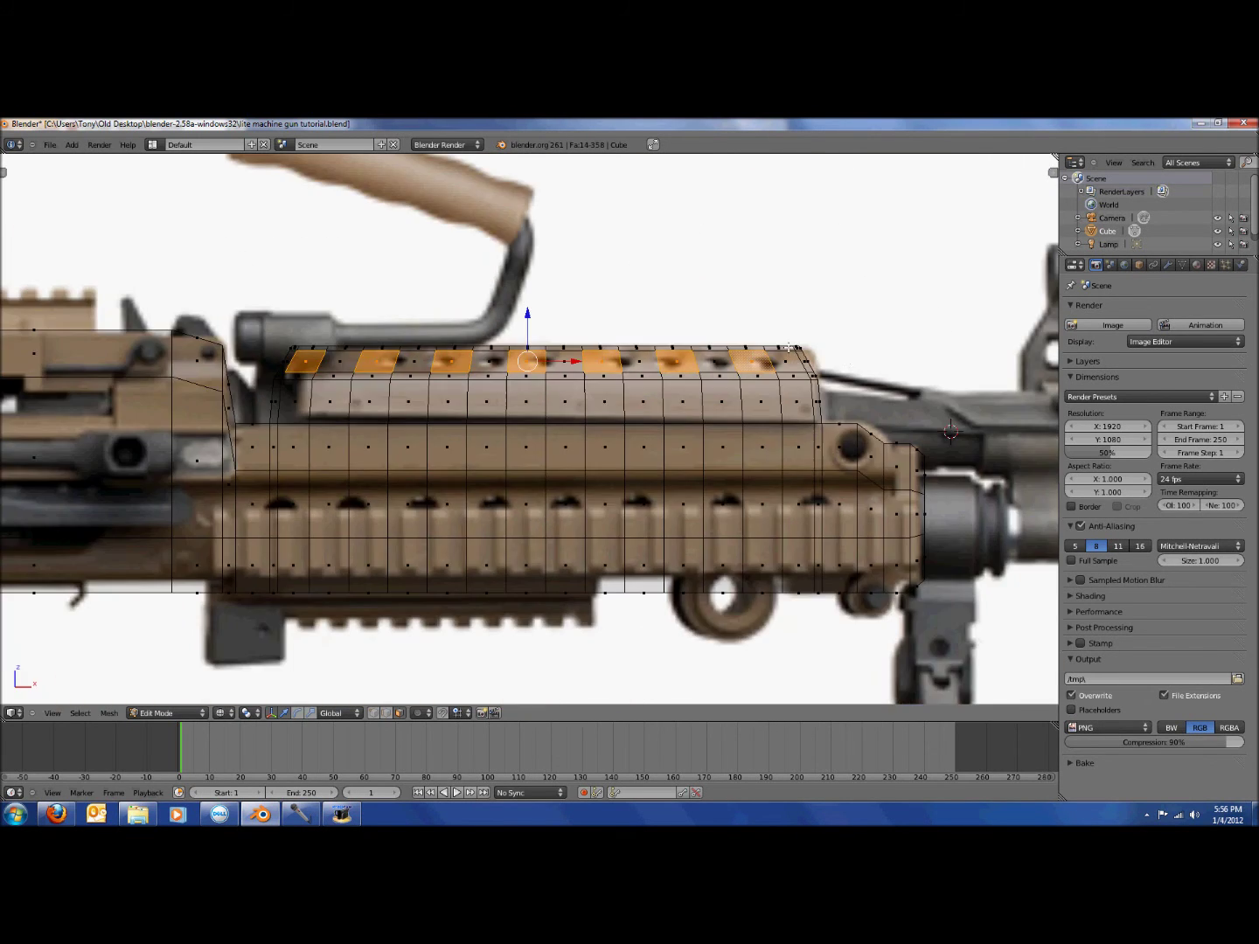
pyautogui.moveTo(789, 349); pyautogui.dragTo(832, 373, button='middle')
pyautogui.press('z')
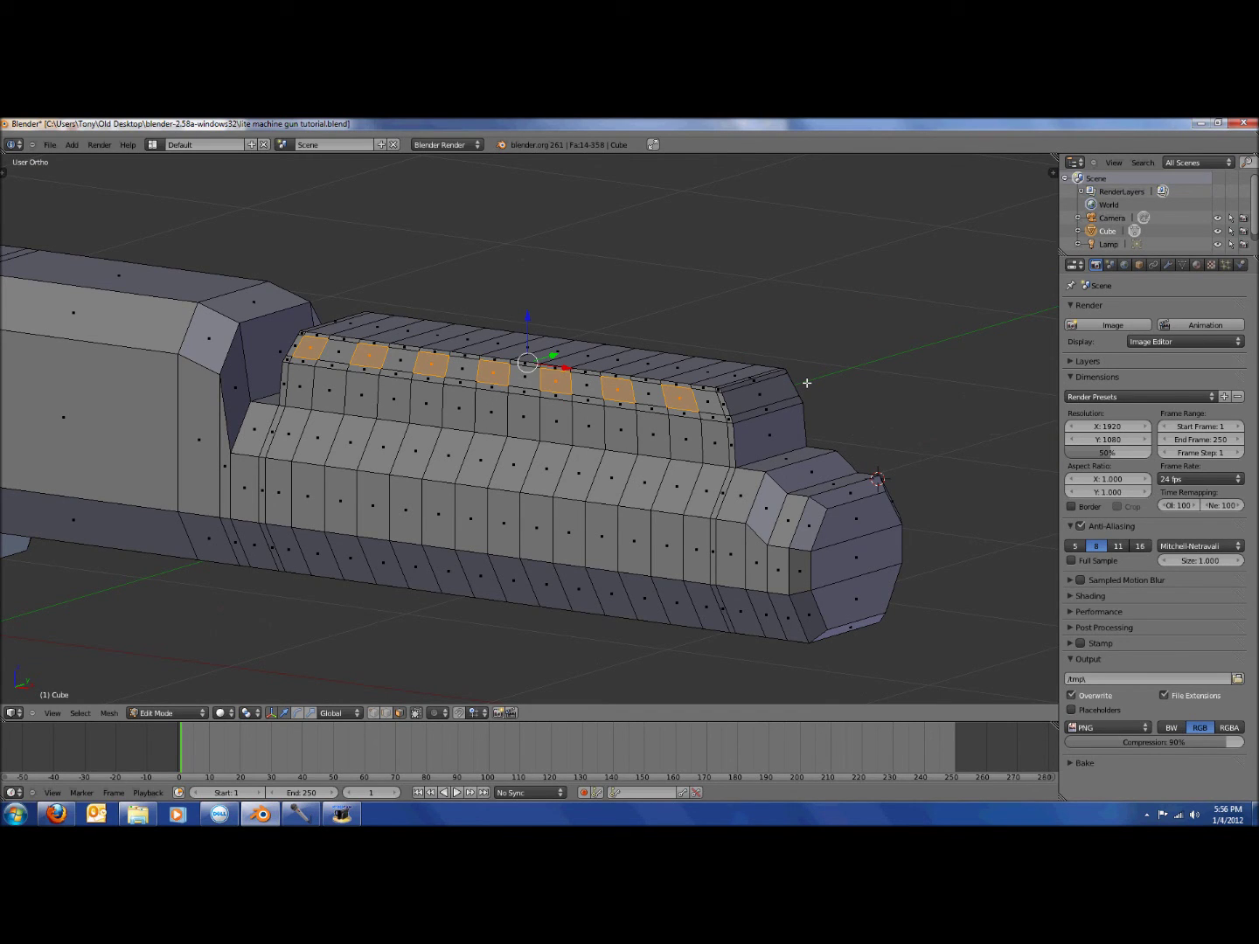
pyautogui.press('x')
pyautogui.click(807, 382)
pyautogui.press('KP_1')
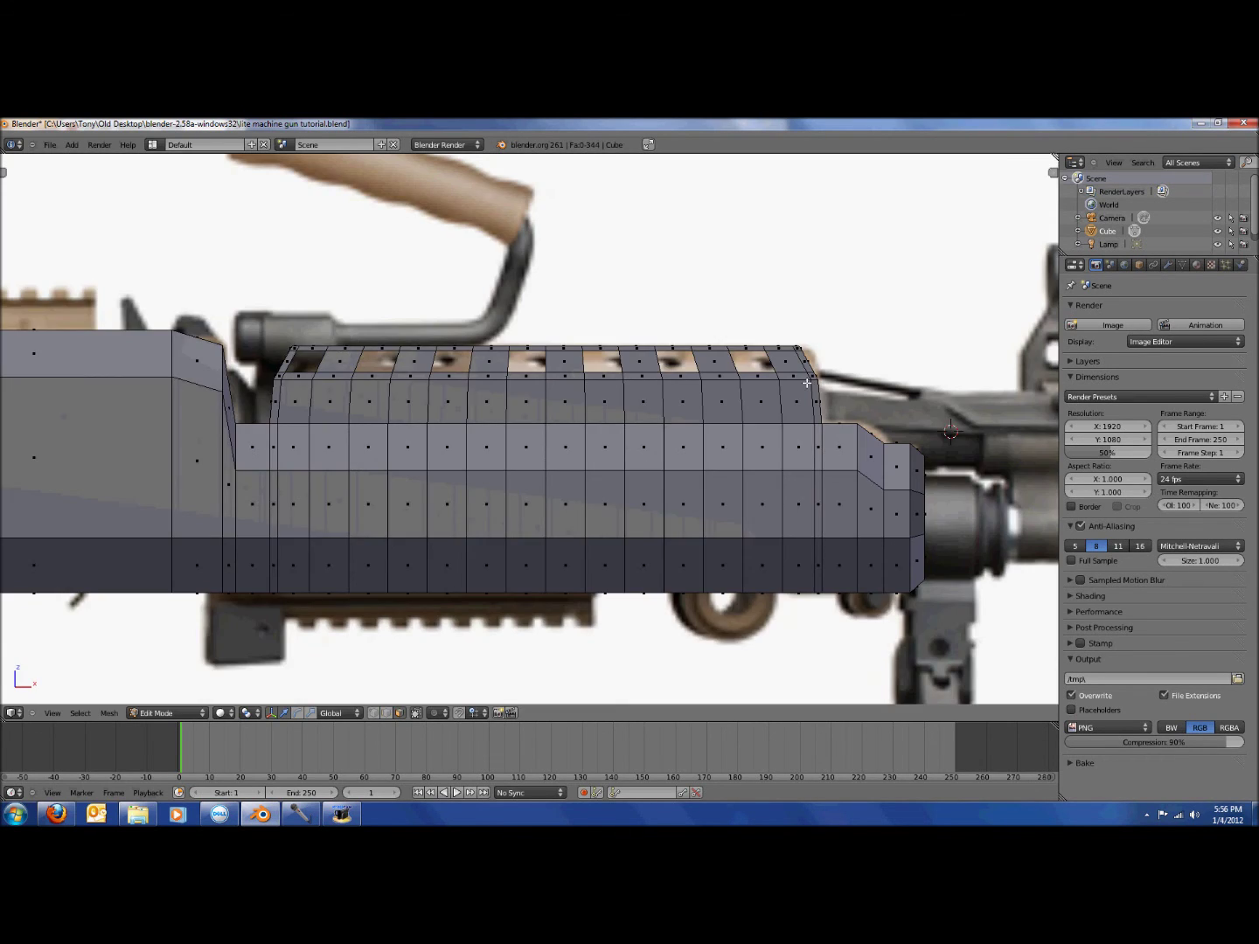
# Inspect the heat shield's vent holes from several angles in solid-shaded Object Mode and show the object tools.
pyautogui.scroll(-4, 807, 381)
pyautogui.press('Tab')
pyautogui.moveTo(918, 398); pyautogui.dragTo(778, 445, button='middle')
pyautogui.press('z')
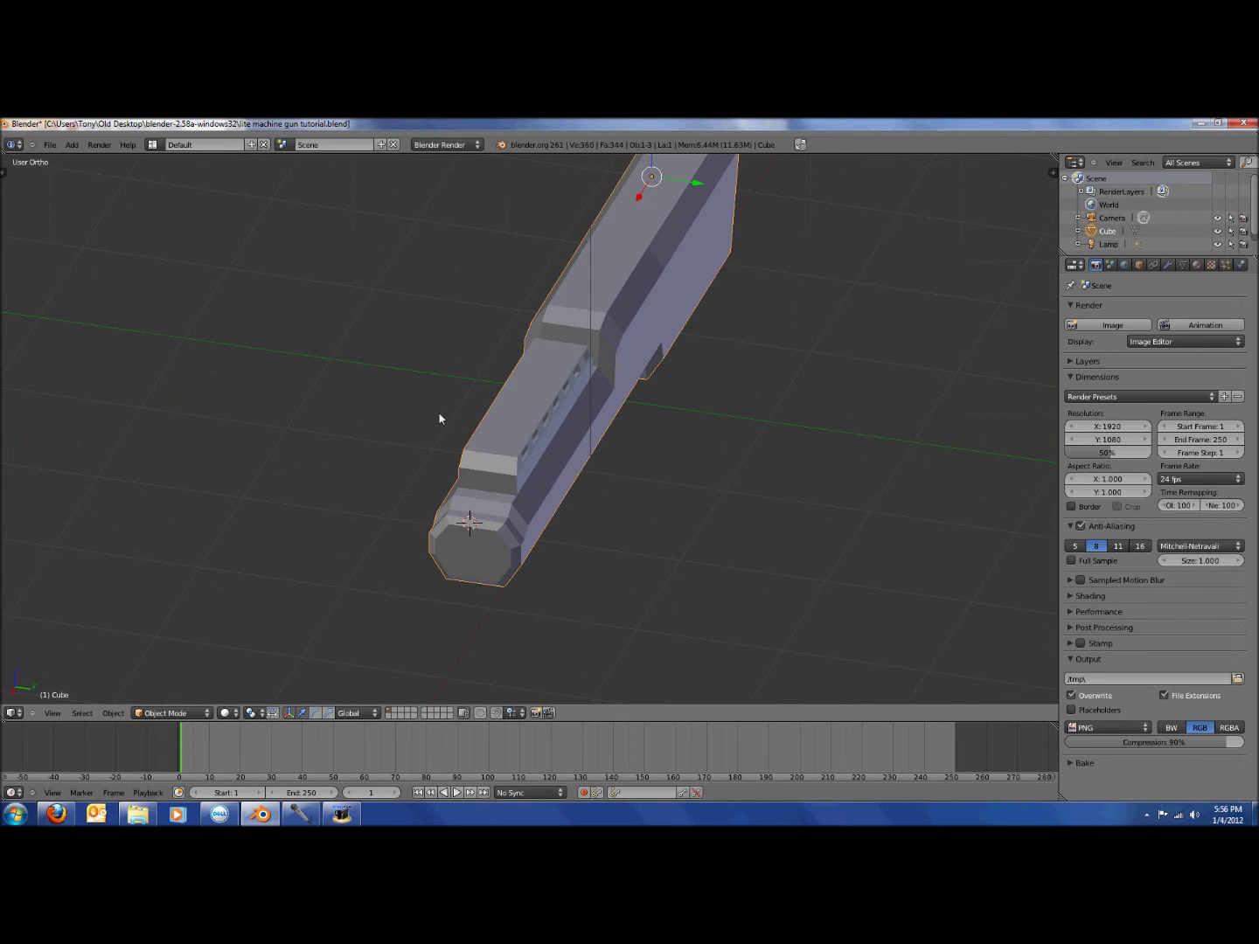
pyautogui.moveTo(439, 419); pyautogui.dragTo(634, 395, button='middle')
pyautogui.press('t')
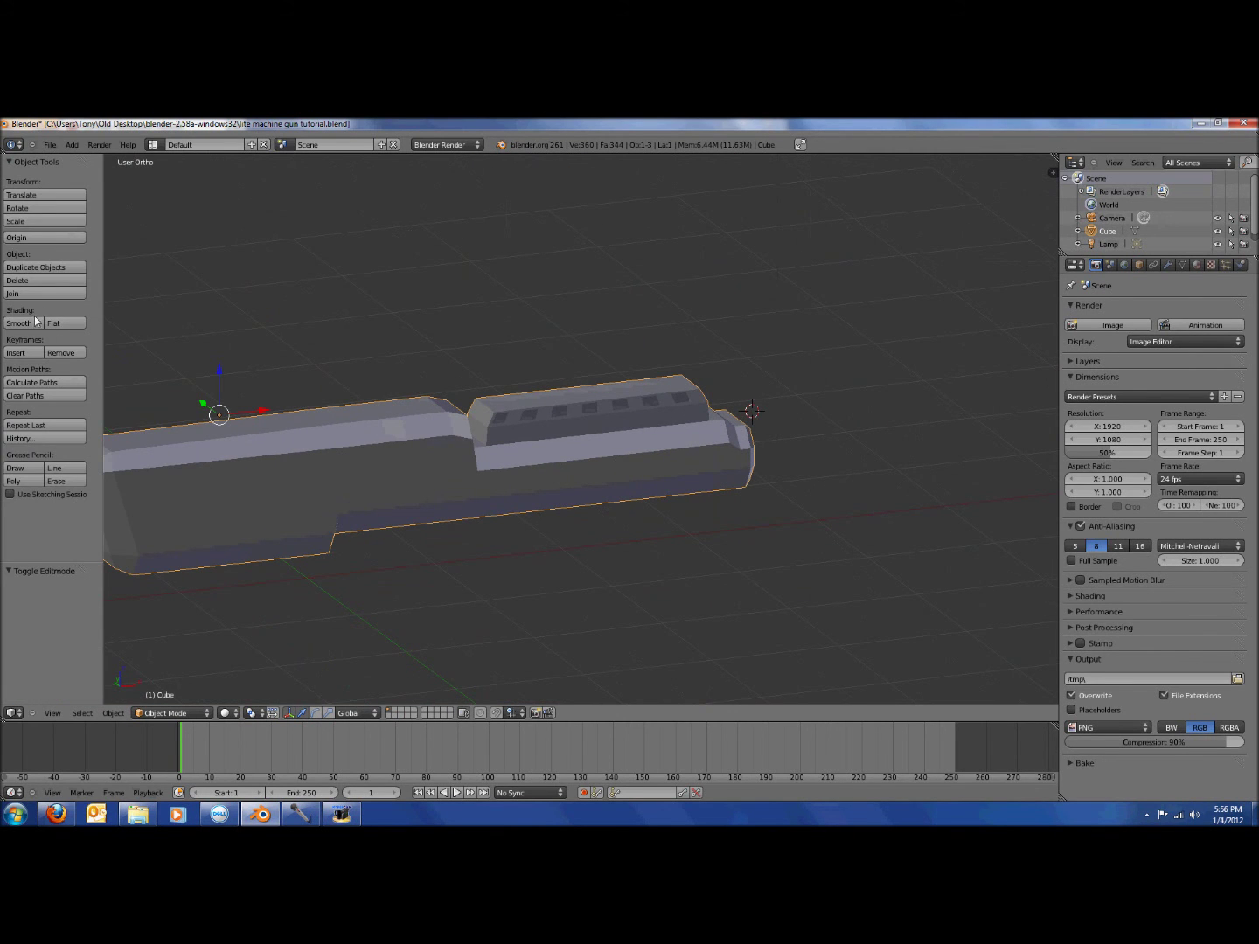
# Try smooth shading on the gun mesh and switch it back to flat shading.
pyautogui.click(36, 322)
pyautogui.press('t')
pyautogui.moveTo(368, 394); pyautogui.dragTo(717, 492, button='middle')
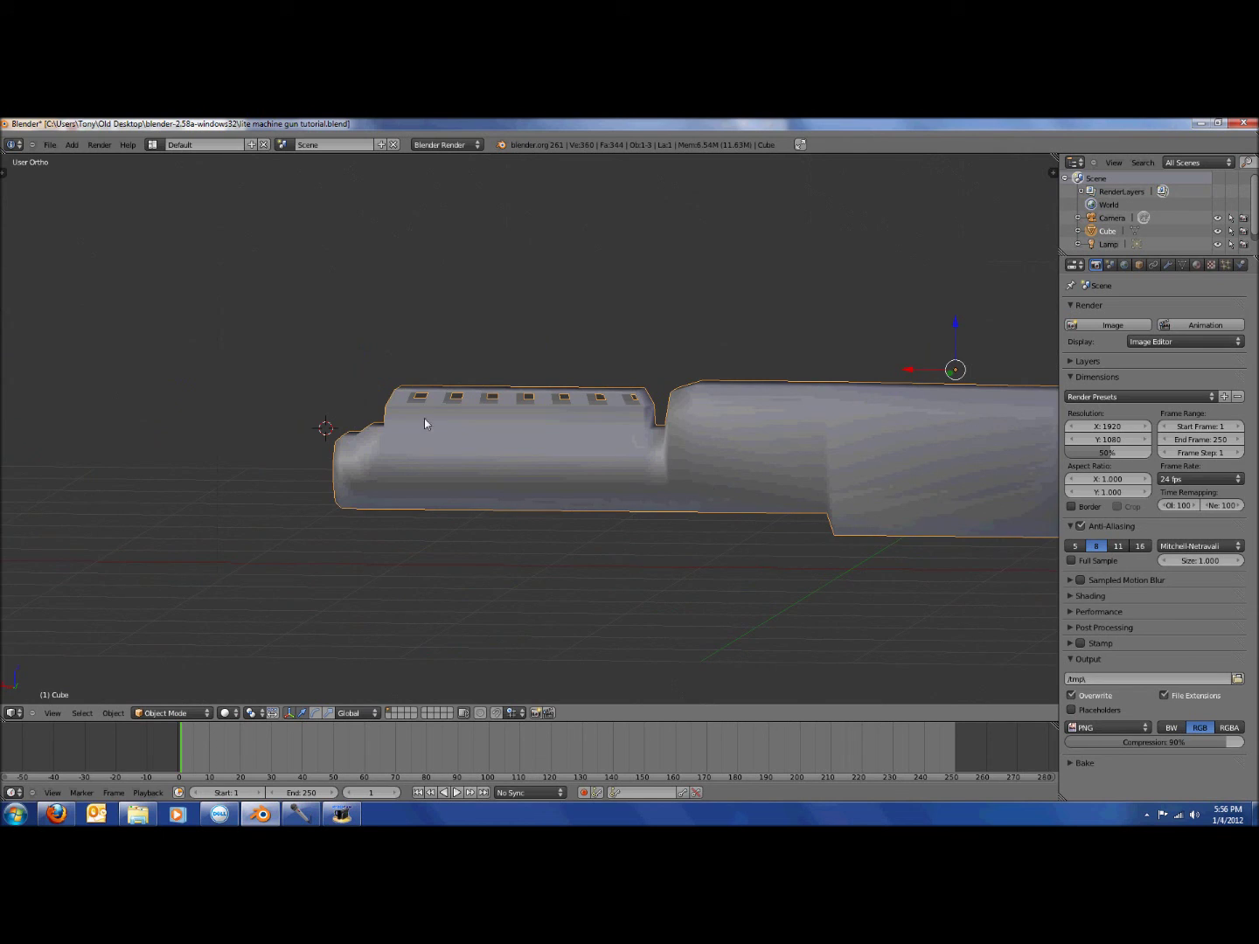
pyautogui.press('t')
pyautogui.click(52, 324)
pyautogui.moveTo(524, 428); pyautogui.dragTo(783, 435, button='middle')
pyautogui.scroll(1, 781, 434)
pyautogui.press('KP_1')
pyautogui.press('z')
pyautogui.press('z')
pyautogui.press('t')
# In front wireframe Edit Mode, bridge both sides of the heat shield with crosswise faces at the ends of the second vent from the rear.
pyautogui.moveTo(583, 385); pyautogui.dragTo(556, 387, button='middle')
pyautogui.press('KP_1')
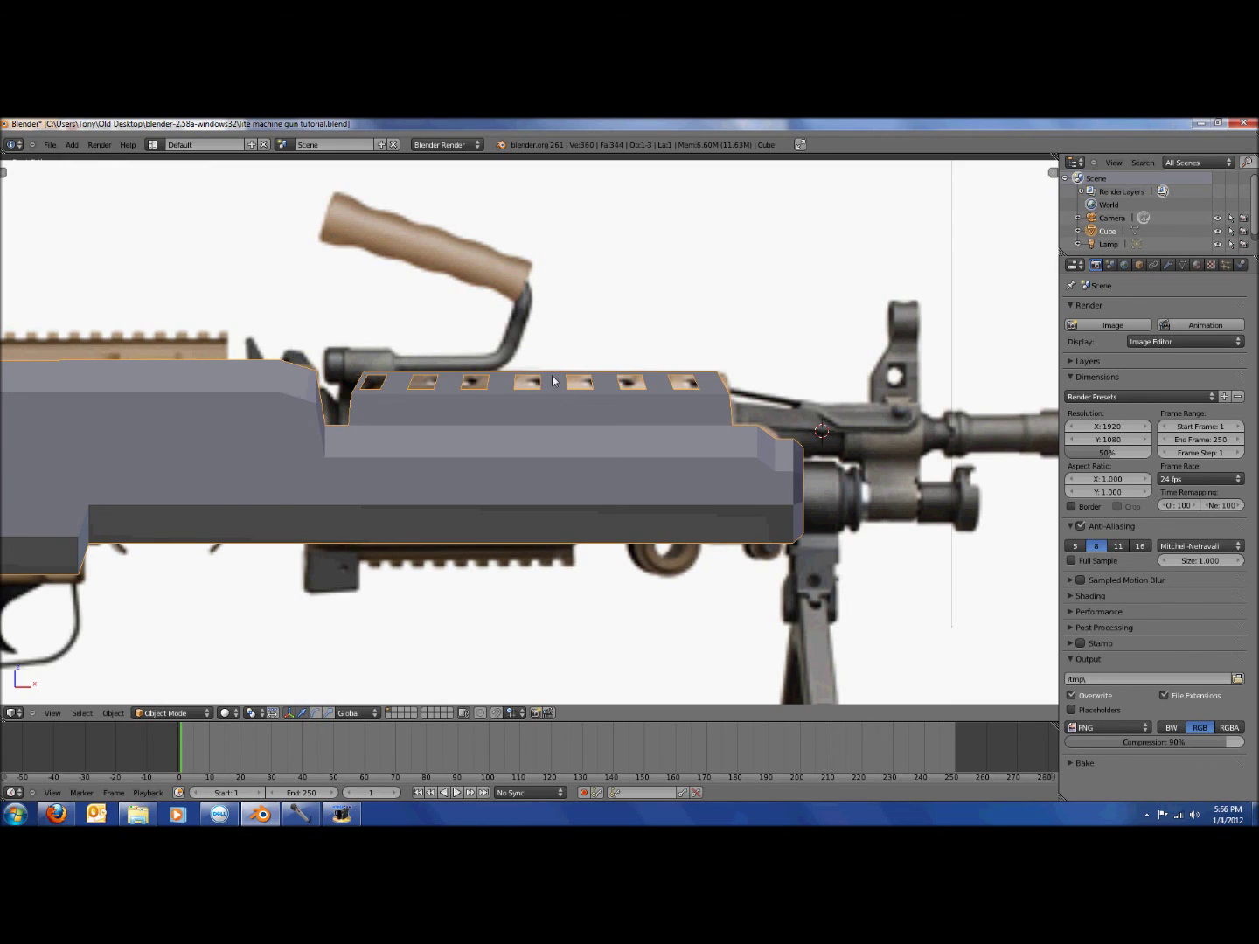
pyautogui.press('z')
pyautogui.scroll(2, 551, 377)
pyautogui.press('Tab')
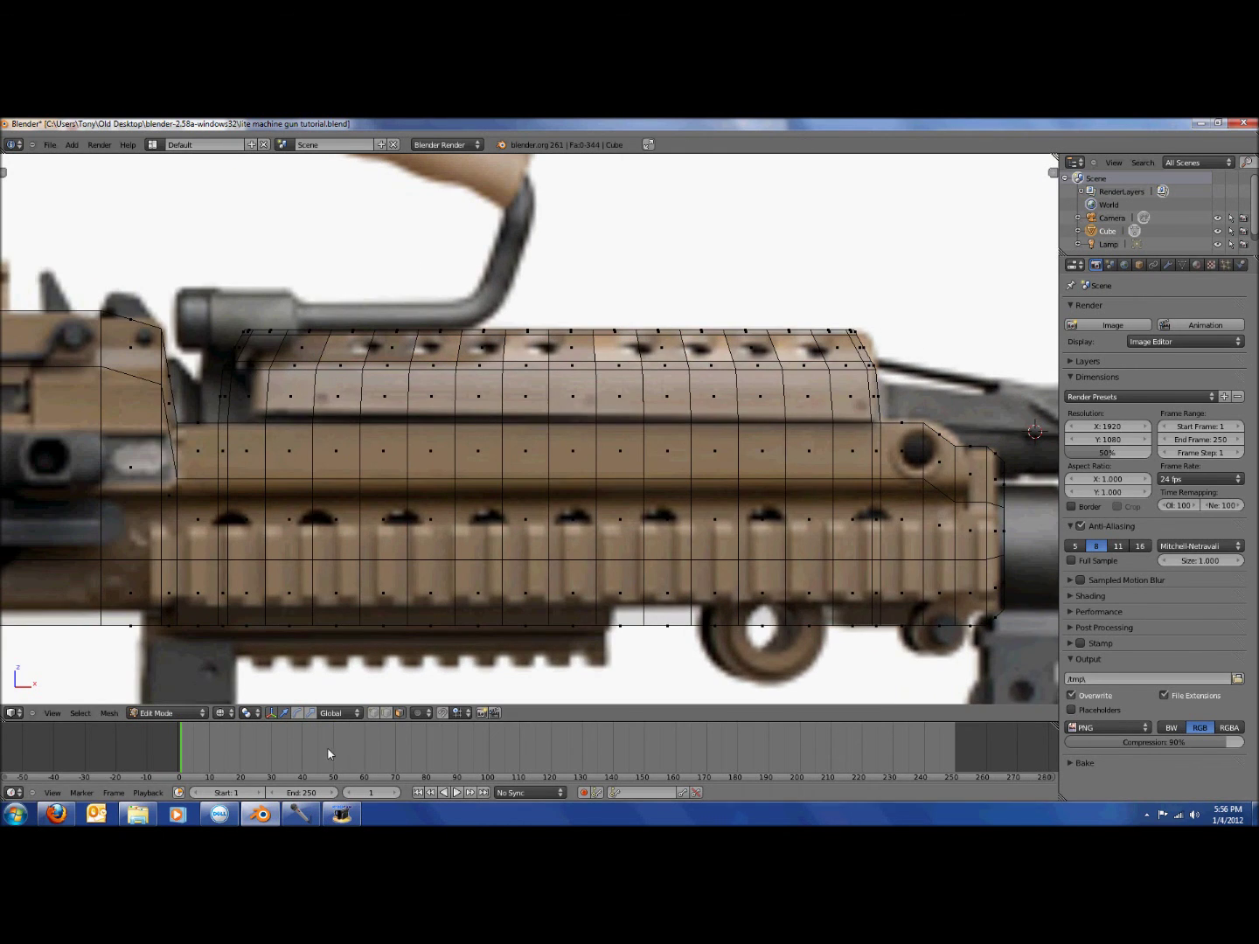
pyautogui.scroll(2, 472, 460)
pyautogui.press('b')
pyautogui.moveTo(345, 441); pyautogui.dragTo(393, 479)
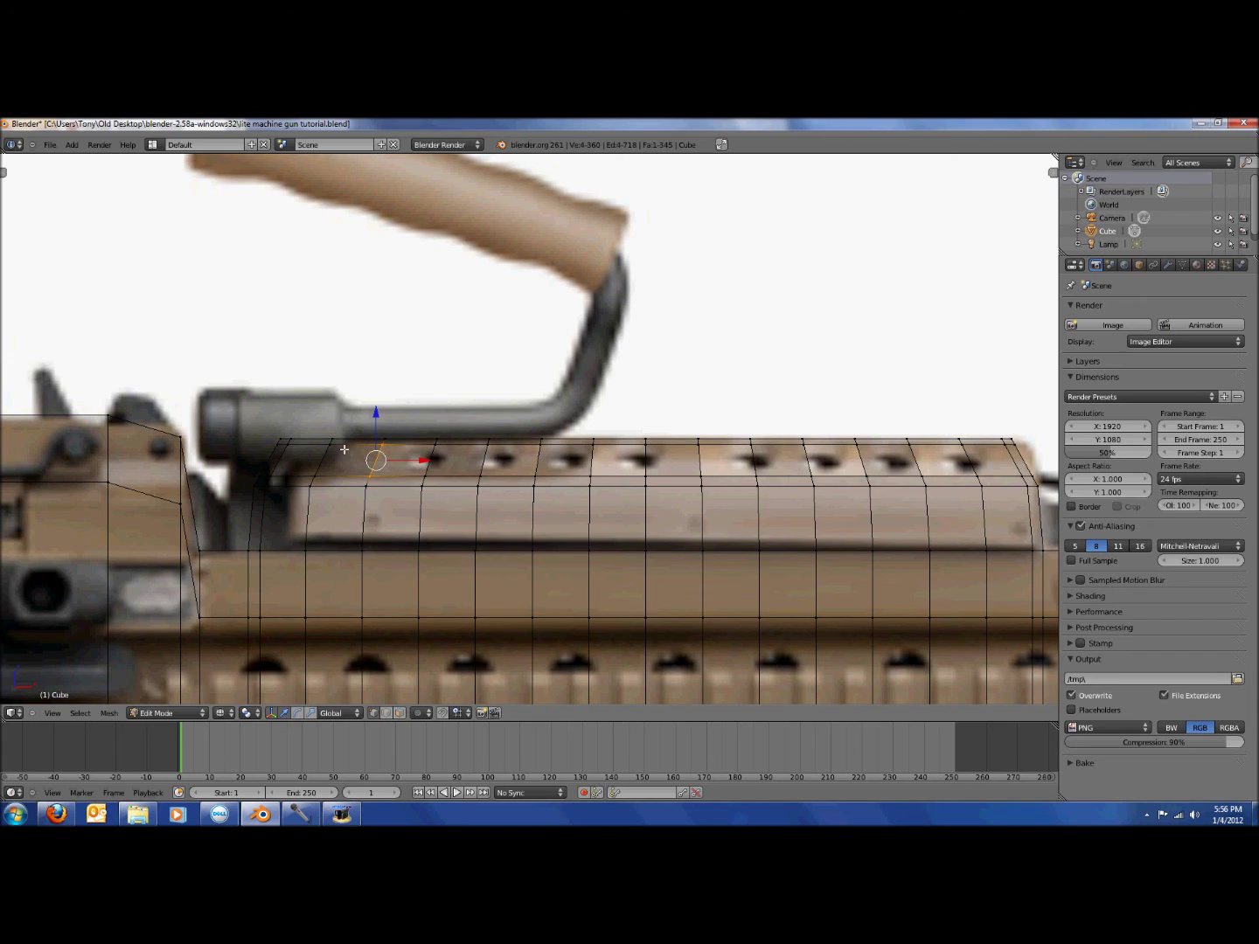
pyautogui.press('a')
pyautogui.press('b')
pyautogui.moveTo(412, 445); pyautogui.dragTo(458, 480)
pyautogui.rightClick(467, 481)
# Fill a face between the upper edges of the second vent pair from the rear and check it in solid display.
pyautogui.press('a')
pyautogui.press('b')
pyautogui.moveTo(376, 441); pyautogui.dragTo(452, 464)
pyautogui.press('f')
pyautogui.press('z')
pyautogui.moveTo(455, 468)
pyautogui.mouseDown(button='middle')
pyautogui.moveTo(478, 484)
pyautogui.moveTo(445, 475)
pyautogui.moveTo(475, 466)
pyautogui.mouseUp(button='middle')
pyautogui.press('KP_1')
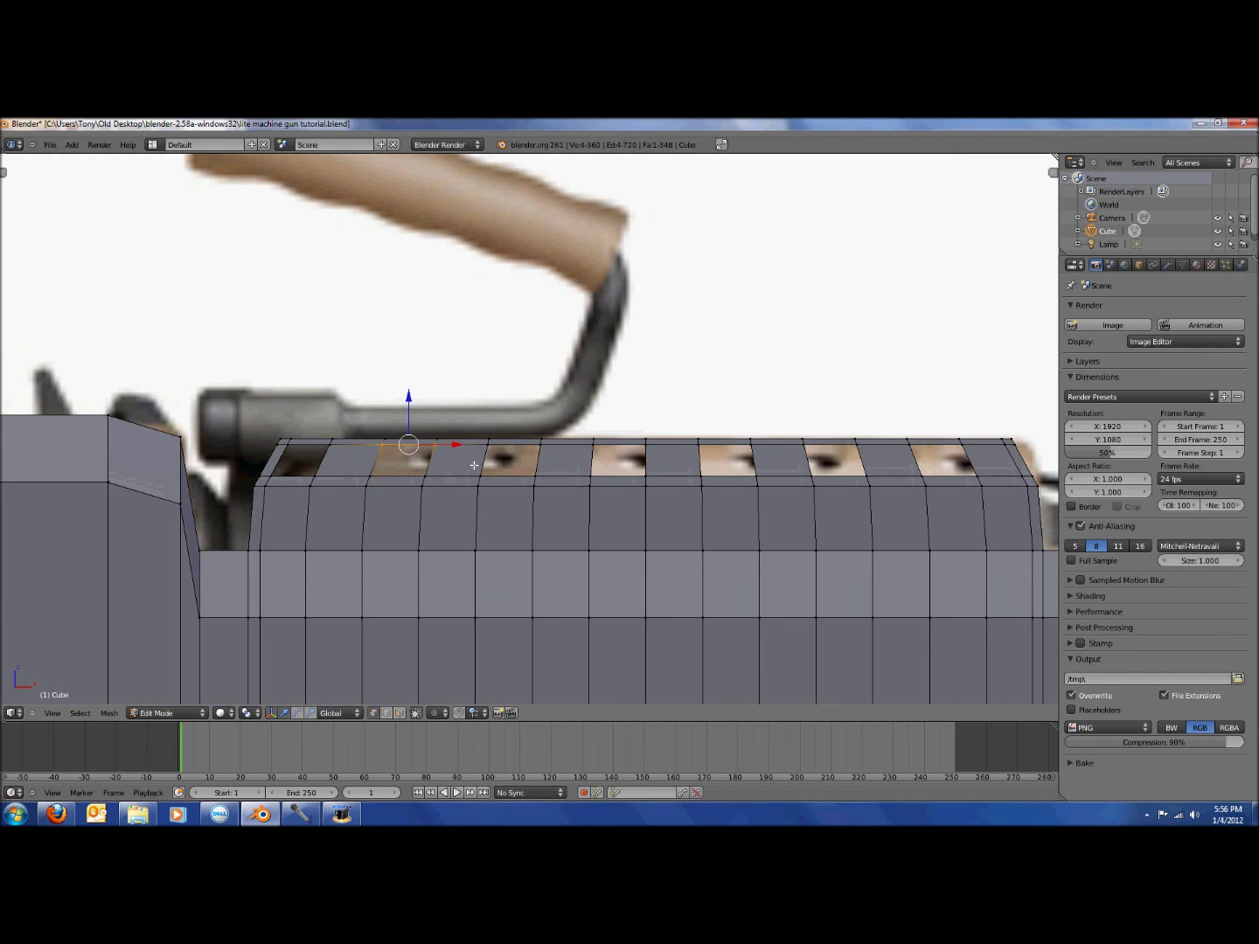
# Fill faces joining both sides of the heat shield along the upper and lower edges of the rearmost vent pair.
pyautogui.press('z')
pyautogui.press('a')
pyautogui.press('b')
pyautogui.moveTo(278, 446); pyautogui.dragTo(348, 463)
pyautogui.press('f')
pyautogui.press('a')
pyautogui.press('b')
pyautogui.moveTo(266, 467); pyautogui.dragTo(343, 467)
pyautogui.press('f')
# Fill crosswise faces between both sides of the heat shield at the front and rear ends of the rearmost vent pair.
pyautogui.press('a')
pyautogui.press('b')
pyautogui.press('b')
pyautogui.press('f')
pyautogui.press('a')
pyautogui.press('b')
pyautogui.moveTo(264, 483)
pyautogui.mouseDown()
pyautogui.moveTo(277, 441)
pyautogui.moveTo(299, 462)
pyautogui.moveTo(280, 461)
pyautogui.mouseUp()
pyautogui.press('b')
pyautogui.press('b')
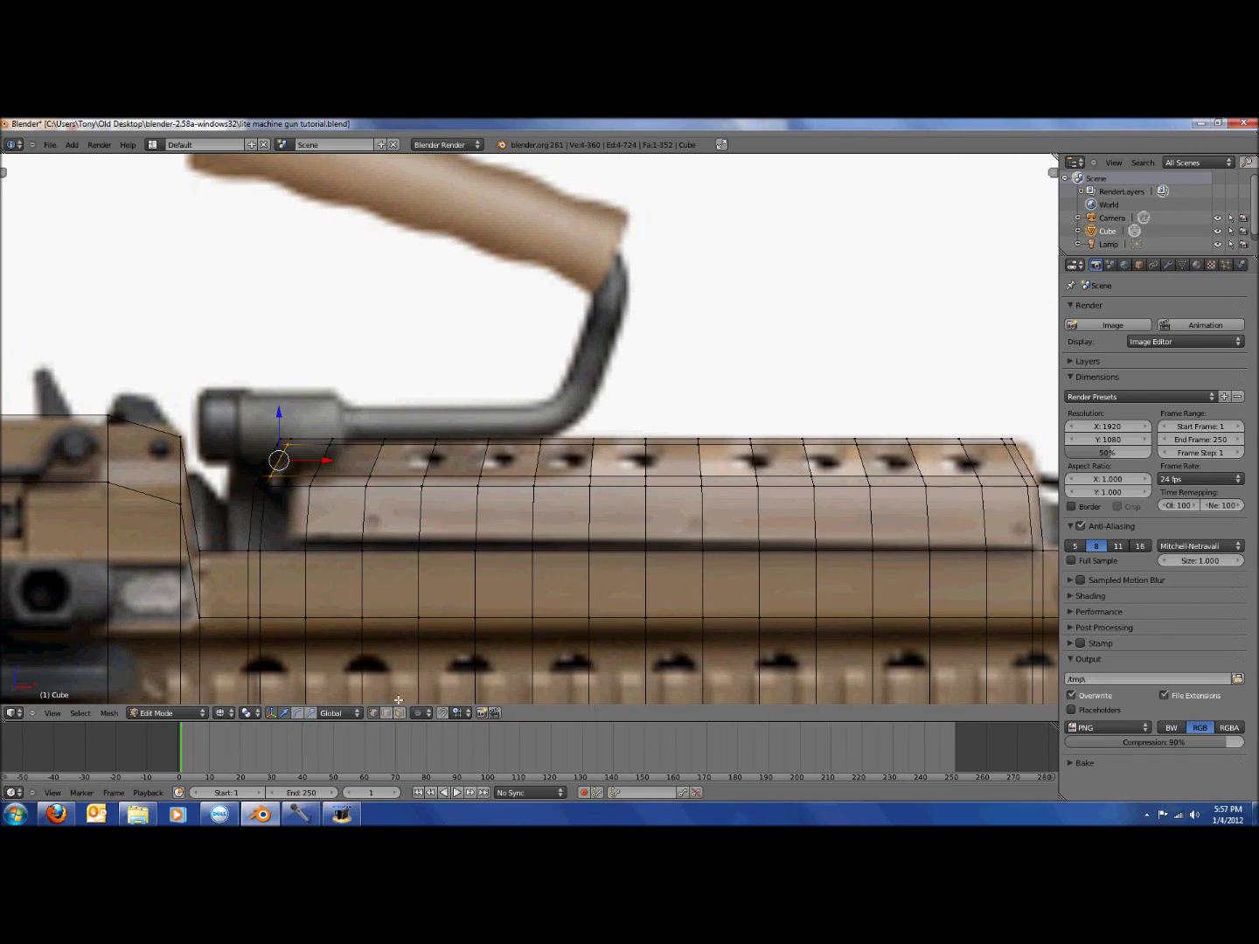
# Return to solid-shaded Object Mode and bring the whole gun body and reference photo into view.
pyautogui.scroll(-7, 441, 575)
pyautogui.press('z')
pyautogui.keyDown('shift'); pyautogui.moveTo(507, 618); pyautogui.dragTo(550, 561, button='middle'); pyautogui.keyUp('shift')
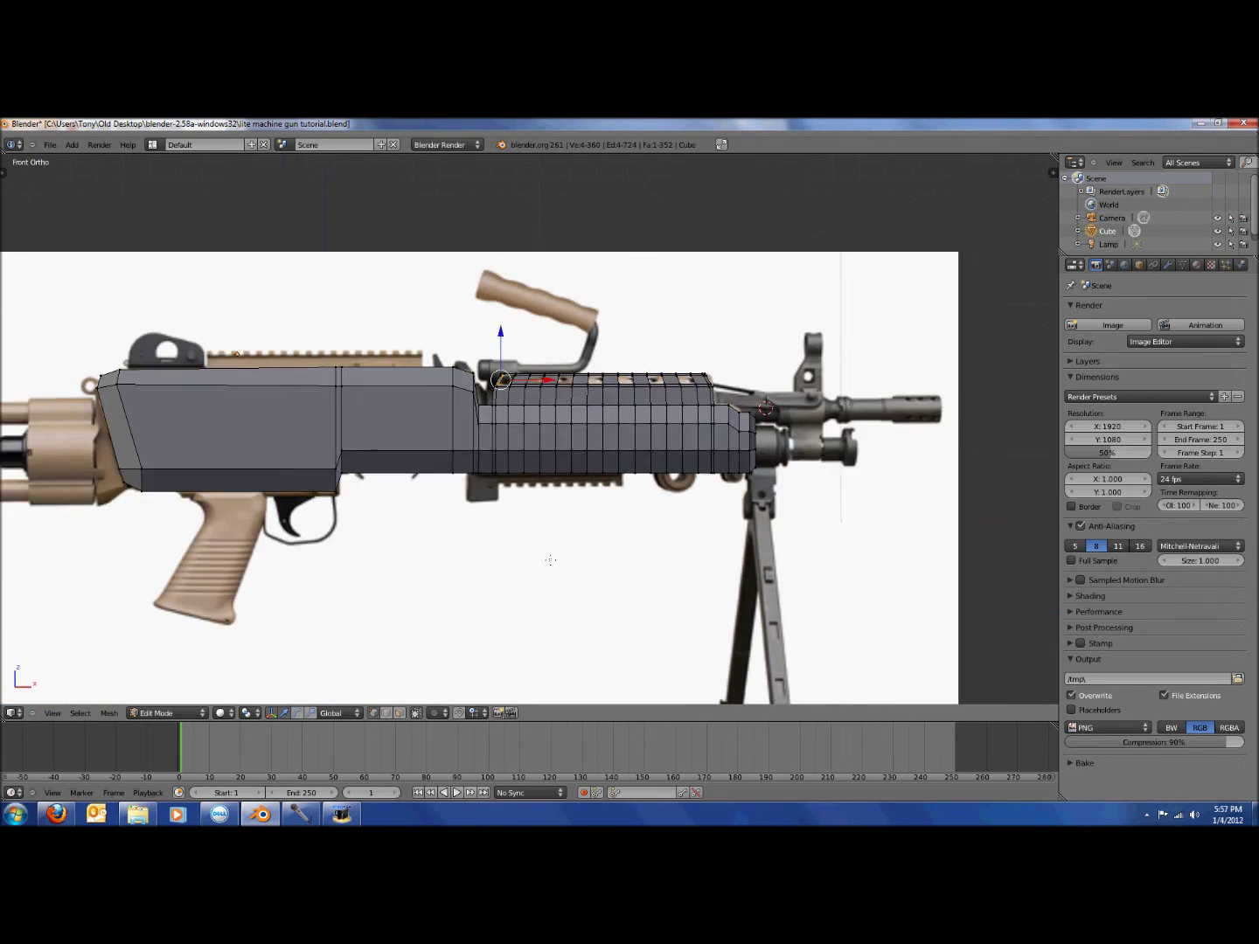
pyautogui.press('Tab')
pyautogui.scroll(-3, 359, 571)
pyautogui.scroll(3, 286, 531)
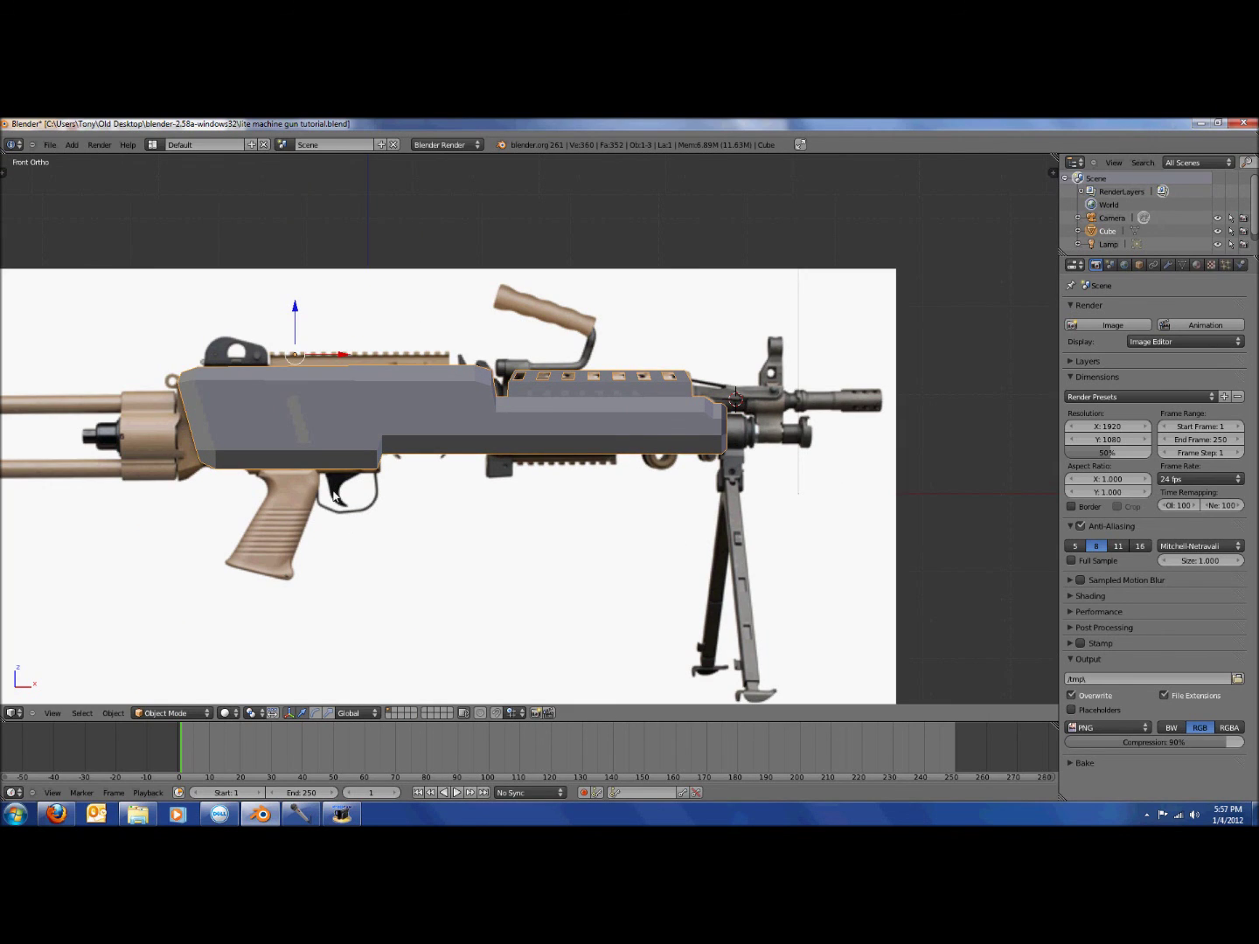